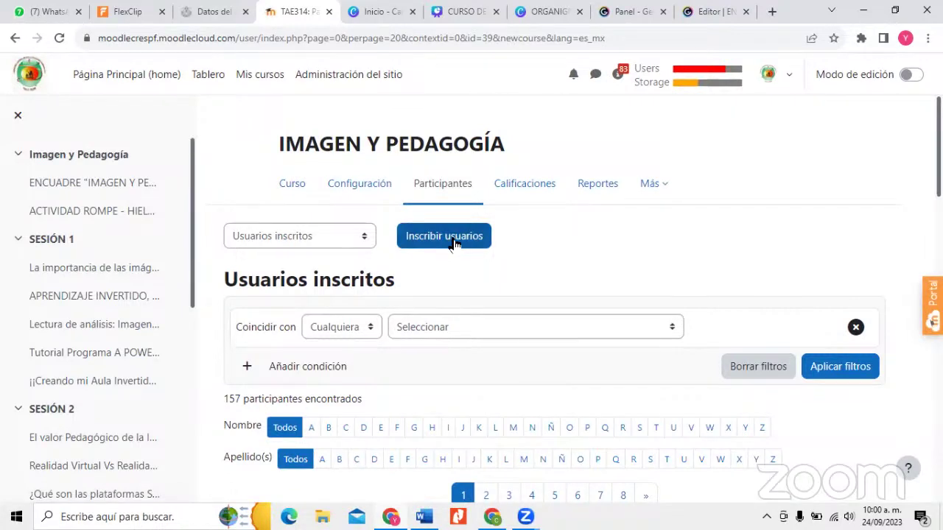
Open the Inscribir usuarios dialog and check the Word attendance list.
{"action": "left_click", "coordinate": [453, 240]}
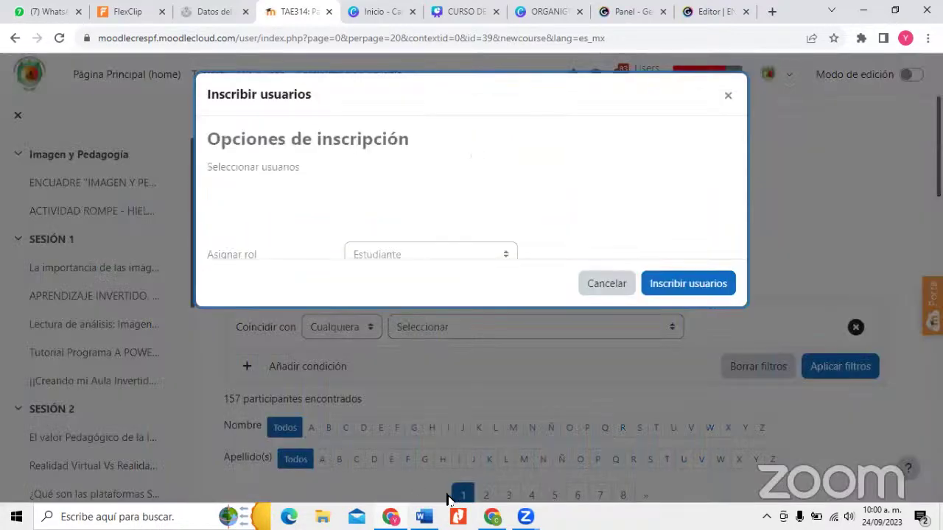
{"action": "mouse_move", "coordinate": [424, 517]}
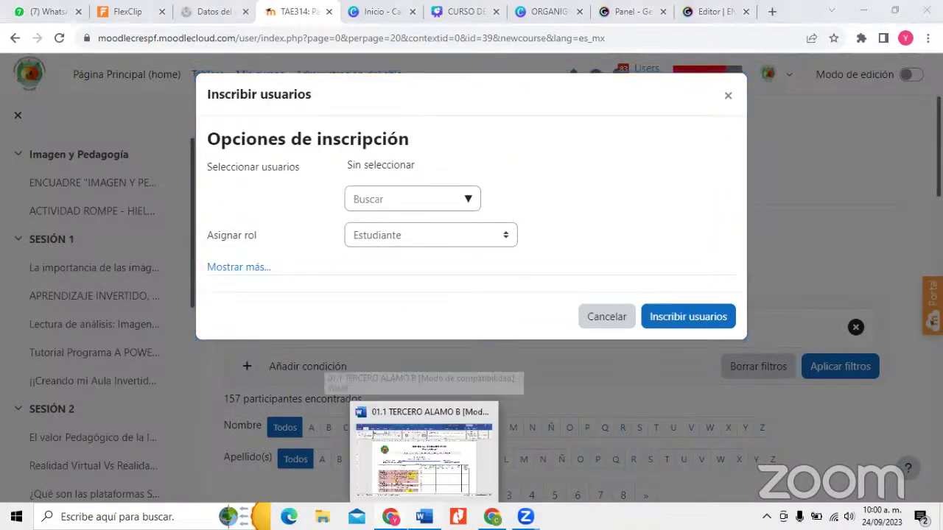
{"action": "left_click", "coordinate": [442, 435]}
{"action": "key", "text": "alt+Tab"}
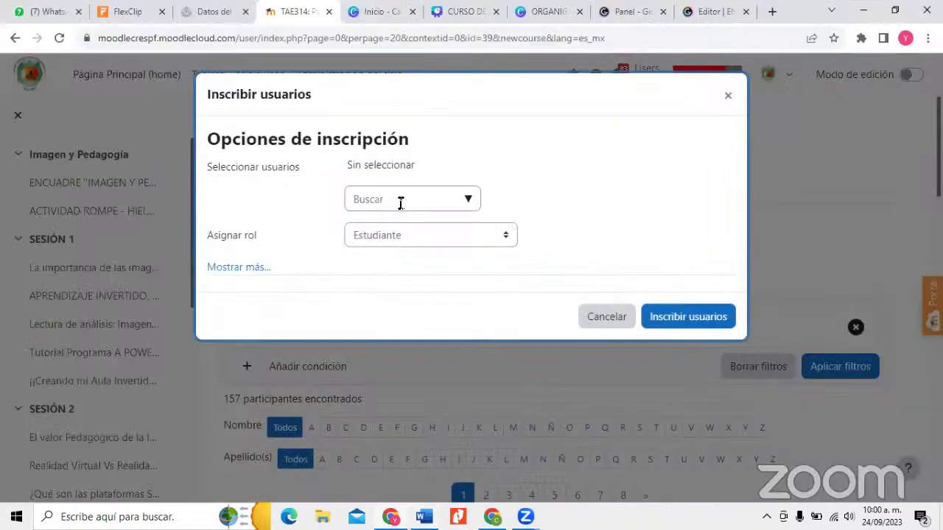
Search for a student by name, find no match, and cancel the enrolment dialog.
{"action": "left_click", "coordinate": [396, 199]}
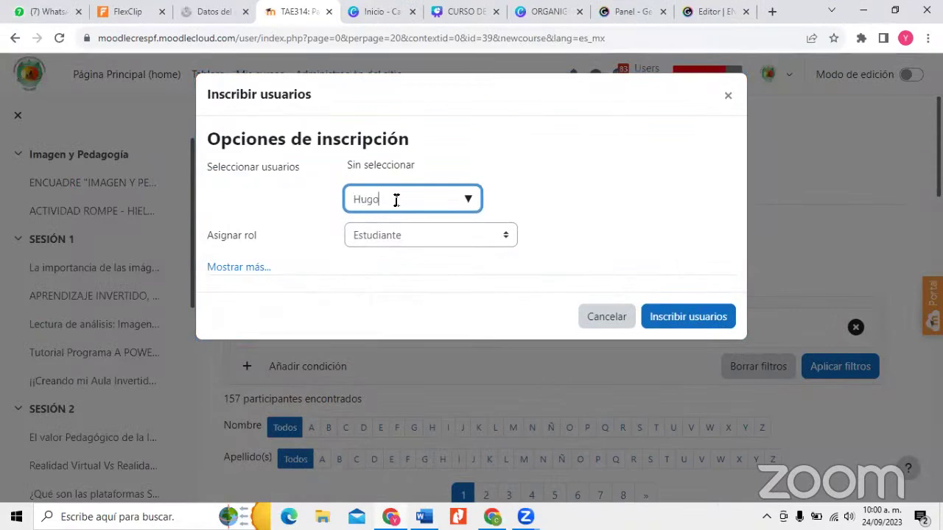
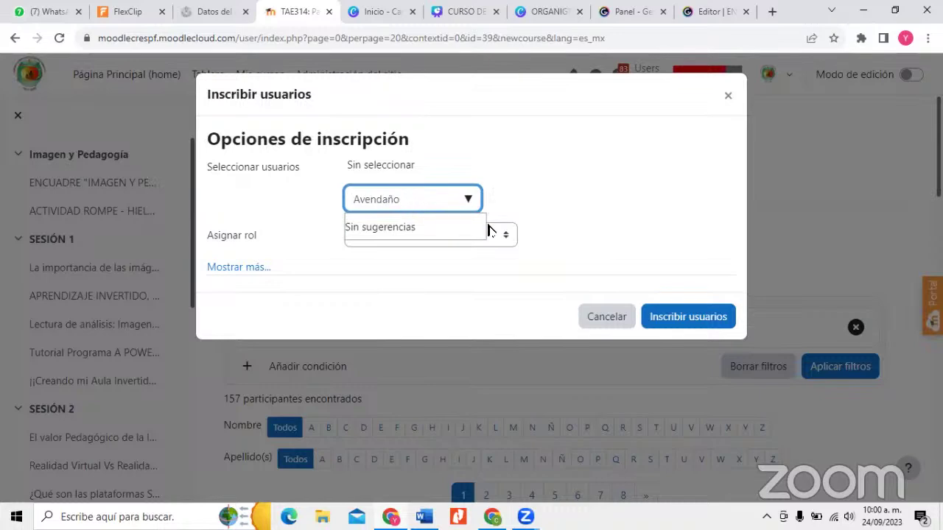
{"action": "left_click", "coordinate": [587, 223]}
{"action": "left_click", "coordinate": [607, 317]}
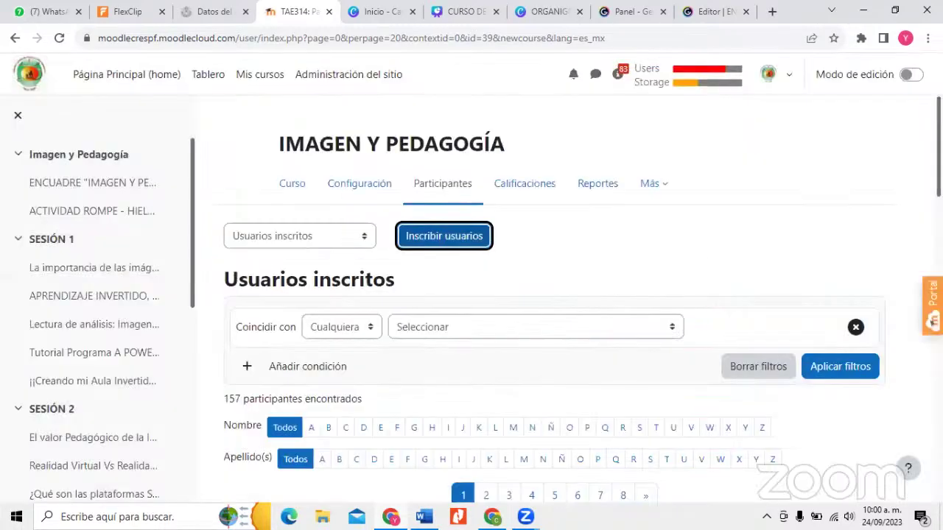
Filter participants to first names starting with H, leaving 3 listed.
{"action": "scroll", "coordinate": [912, 228], "scroll_direction": "down", "scroll_amount": 3}
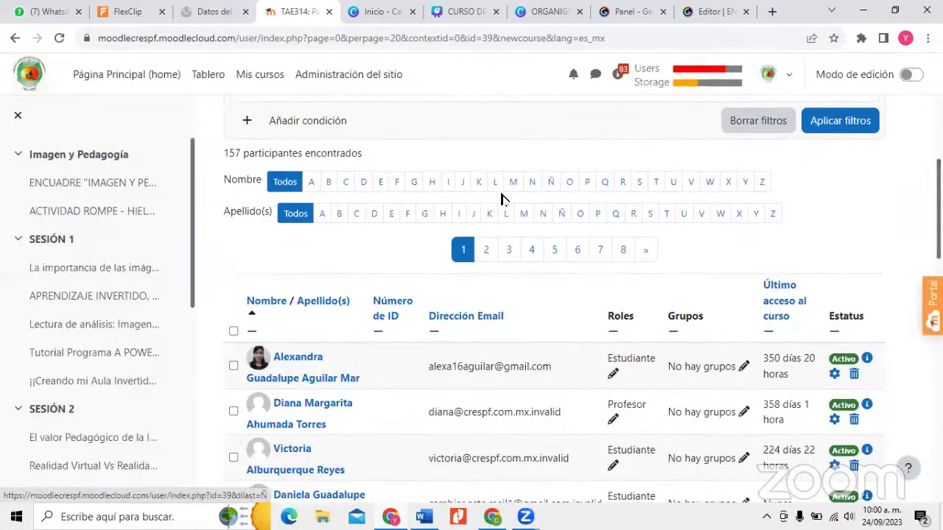
{"action": "left_click", "coordinate": [430, 184]}
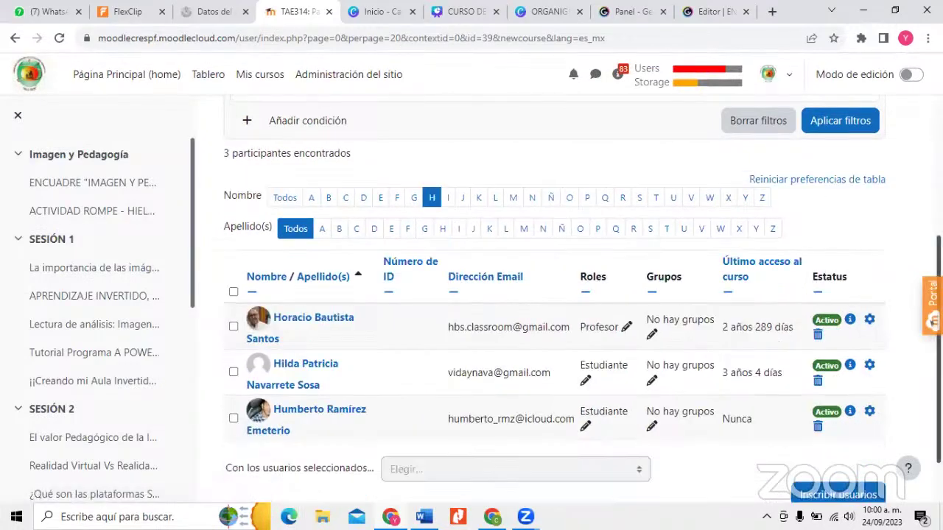
{"action": "scroll", "coordinate": [936, 332], "scroll_direction": "up", "scroll_amount": 2}
{"action": "scroll", "coordinate": [575, 295], "scroll_direction": "up", "scroll_amount": 2}
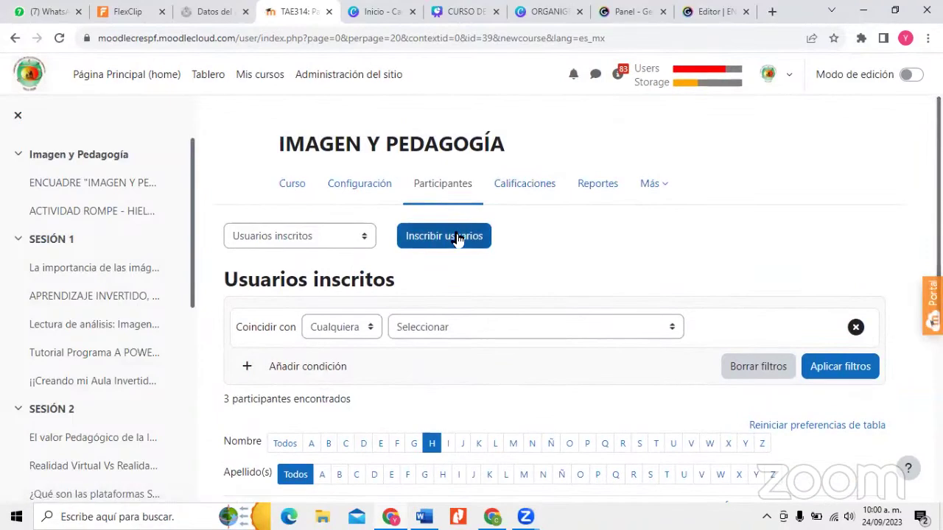
{"action": "left_click", "coordinate": [444, 235]}
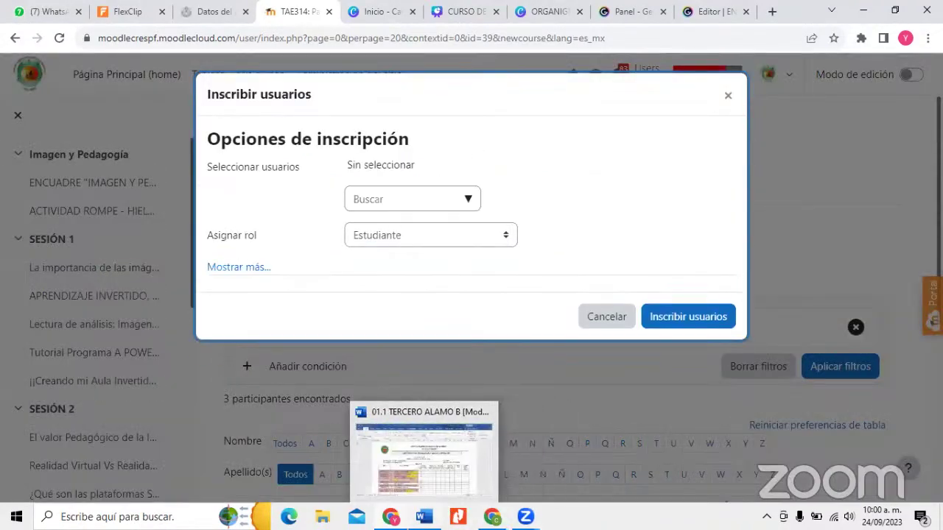
Check the attendance list, then search for and select the first student to enrol.
{"action": "left_click", "coordinate": [424, 460]}
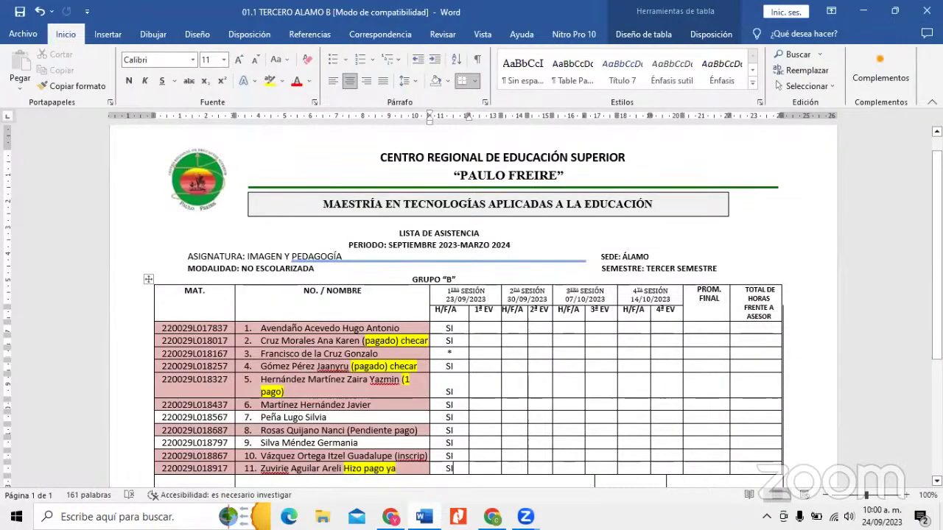
{"action": "left_click", "coordinate": [864, 11]}
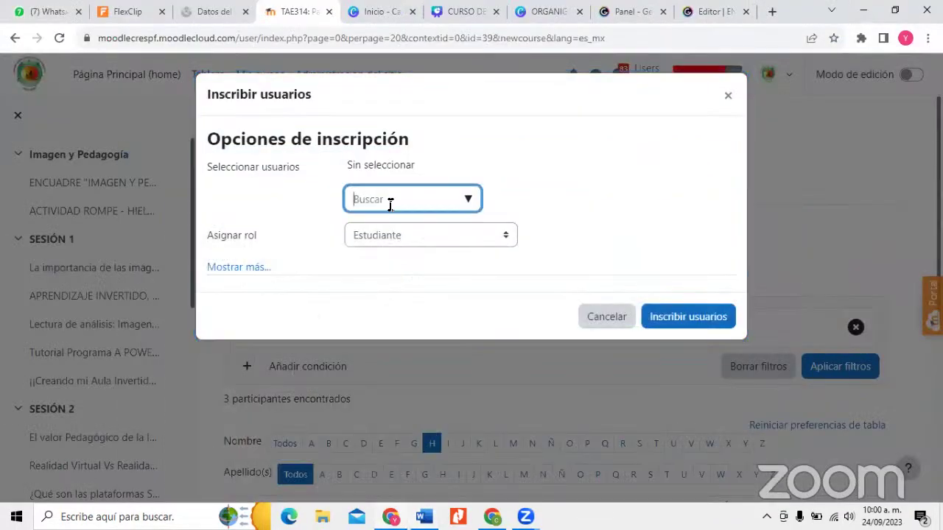
{"action": "type", "text": "Ana Karen"}
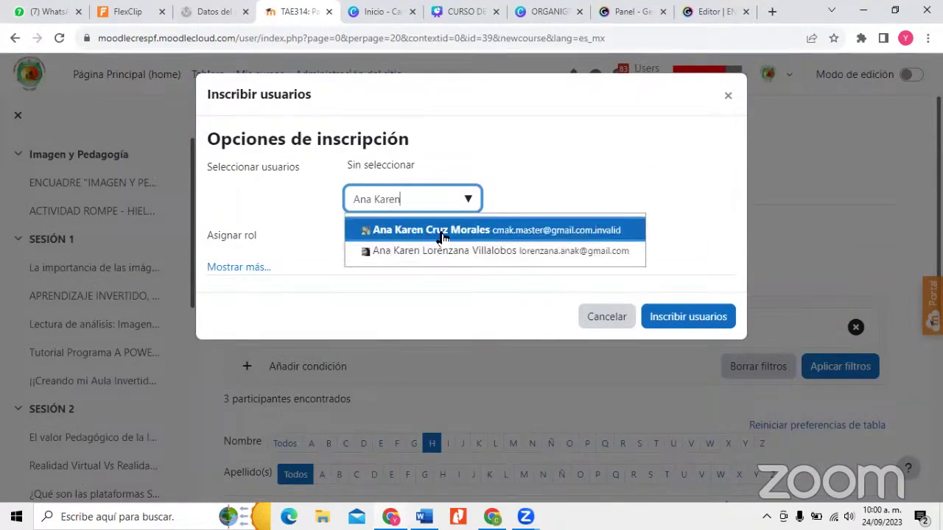
{"action": "left_click", "coordinate": [444, 231]}
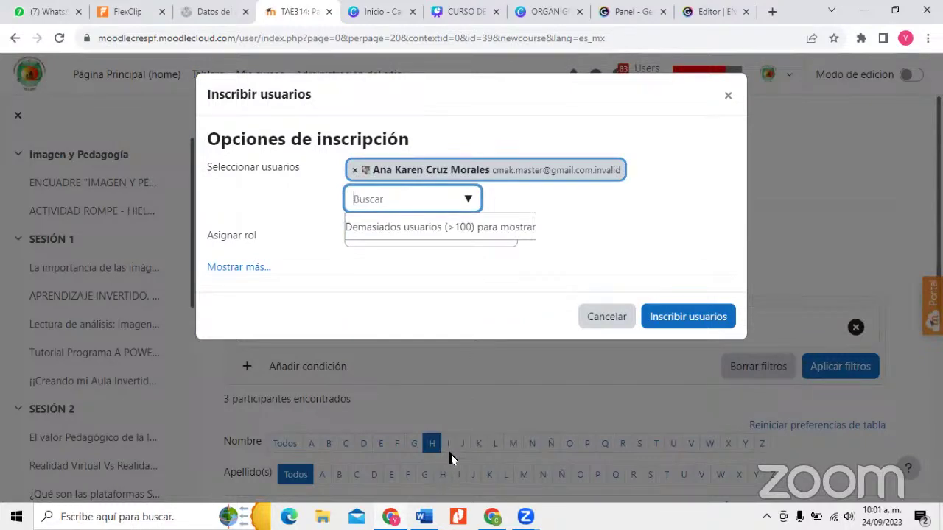
Add a second attendance-list student to the selection and clear the search box.
{"action": "left_click", "coordinate": [423, 516]}
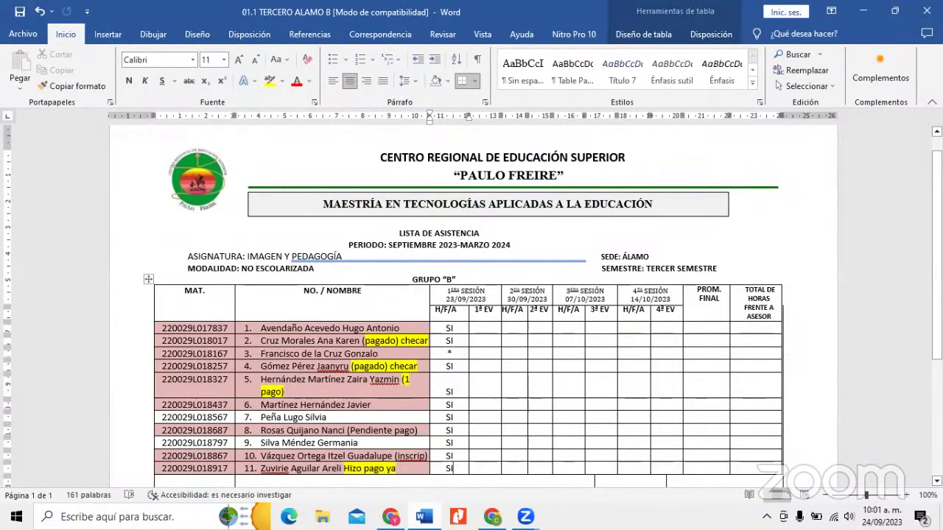
{"action": "left_click", "coordinate": [862, 11]}
{"action": "type", "text": "Jaan"}
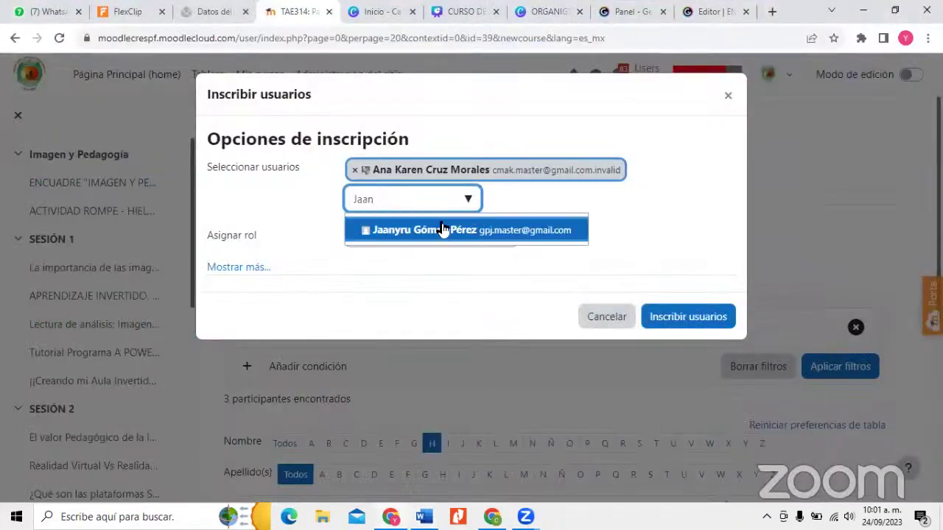
{"action": "left_click", "coordinate": [435, 231]}
{"action": "double_click", "coordinate": [388, 216]}
{"action": "key", "text": "BackSpace"}
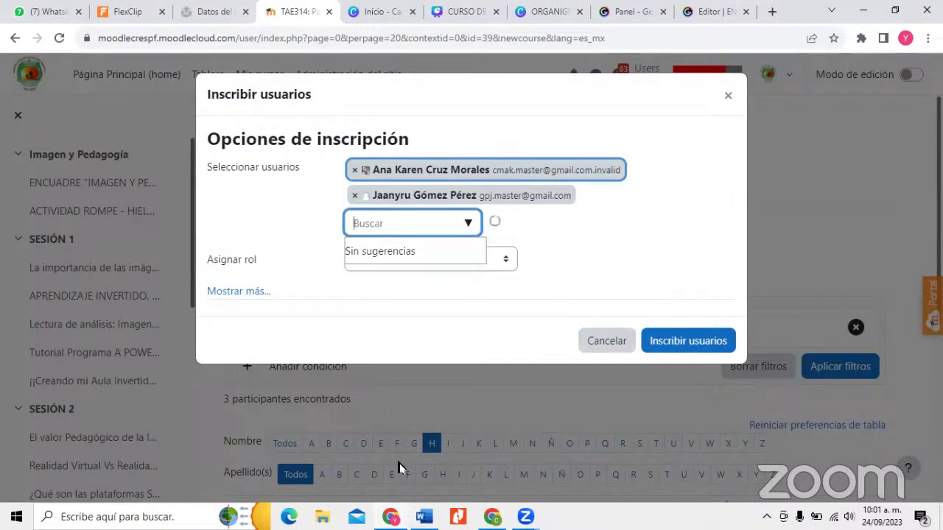
Search for a third student by partial name and add them to the selection.
{"action": "key", "text": "alt+Tab"}
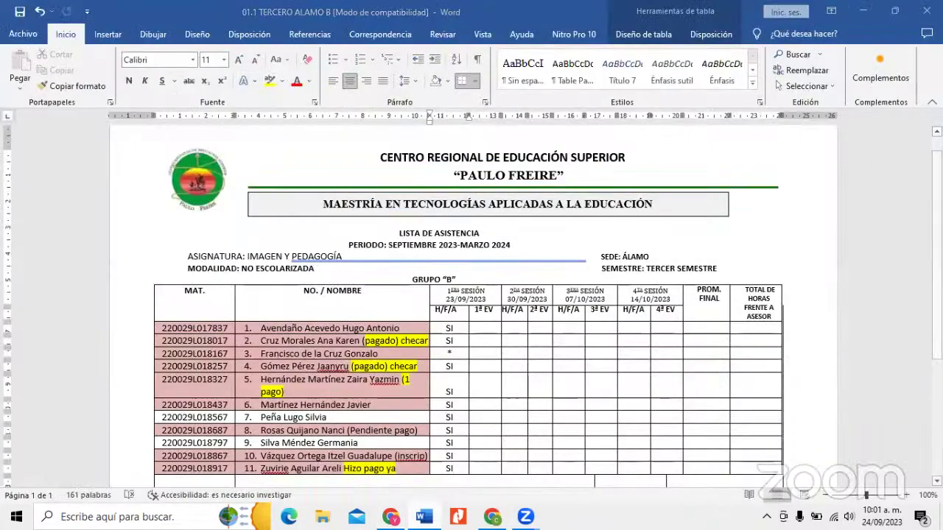
{"action": "key", "text": "alt+Tab"}
{"action": "type", "text": "Zai"}
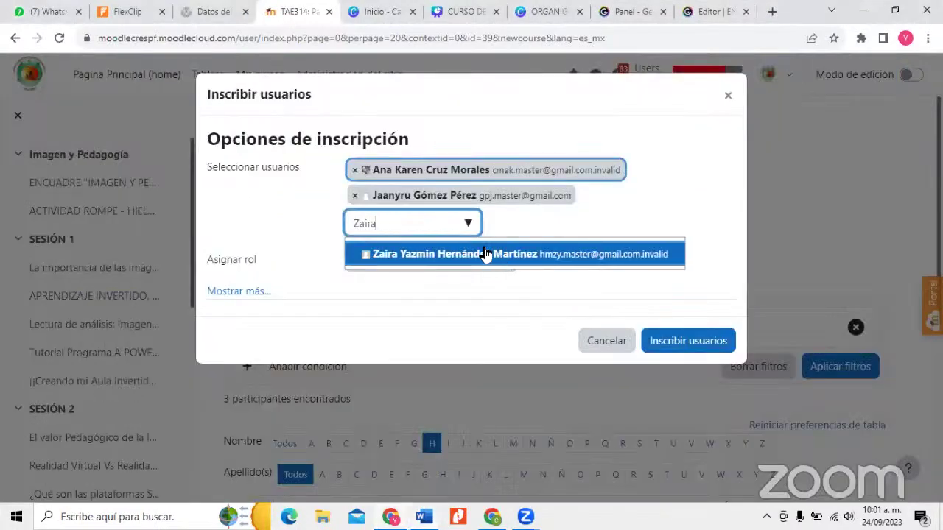
{"action": "left_click", "coordinate": [488, 254]}
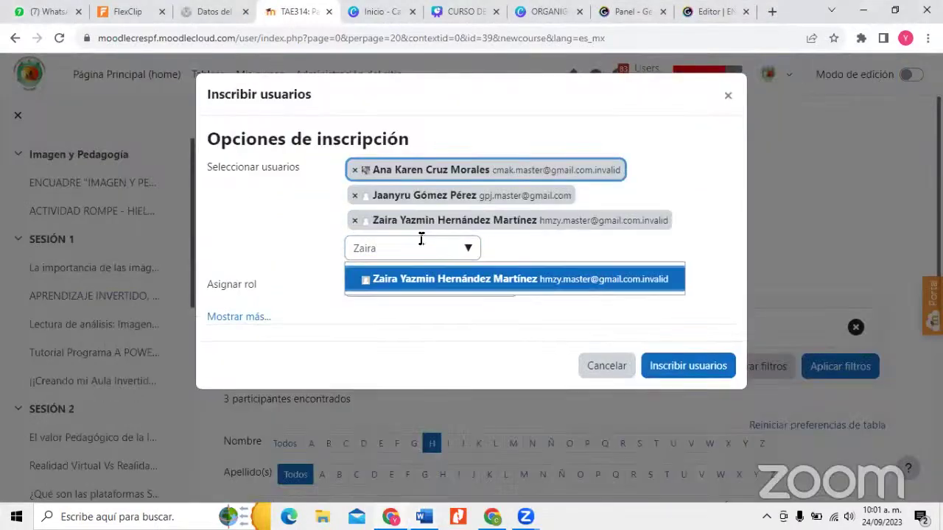
Search for the next listed student and add them to the enrolment selection.
{"action": "left_click", "coordinate": [417, 510]}
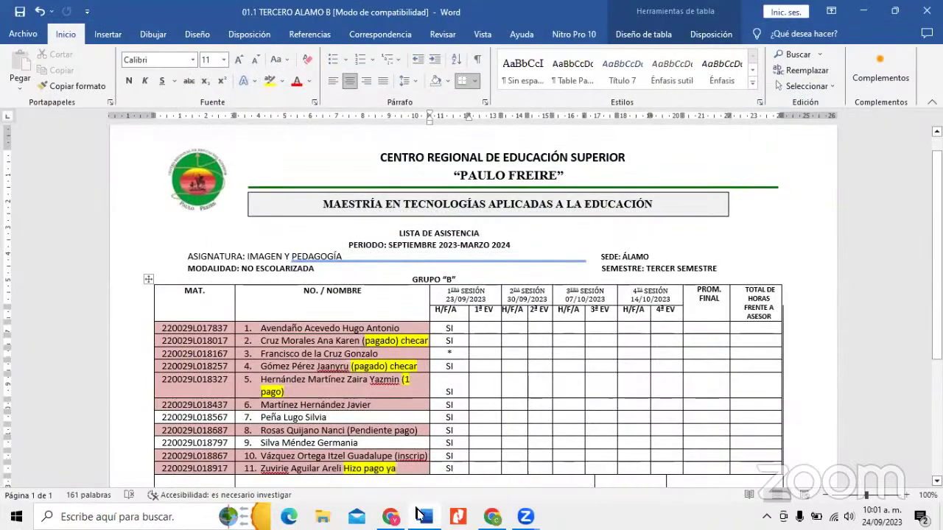
{"action": "left_click", "coordinate": [422, 513]}
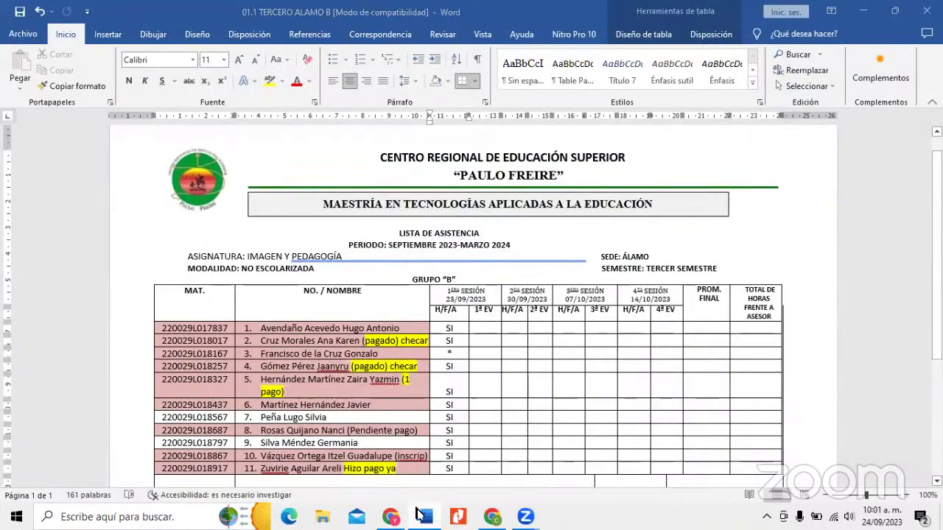
{"action": "type", "text": "Javier"}
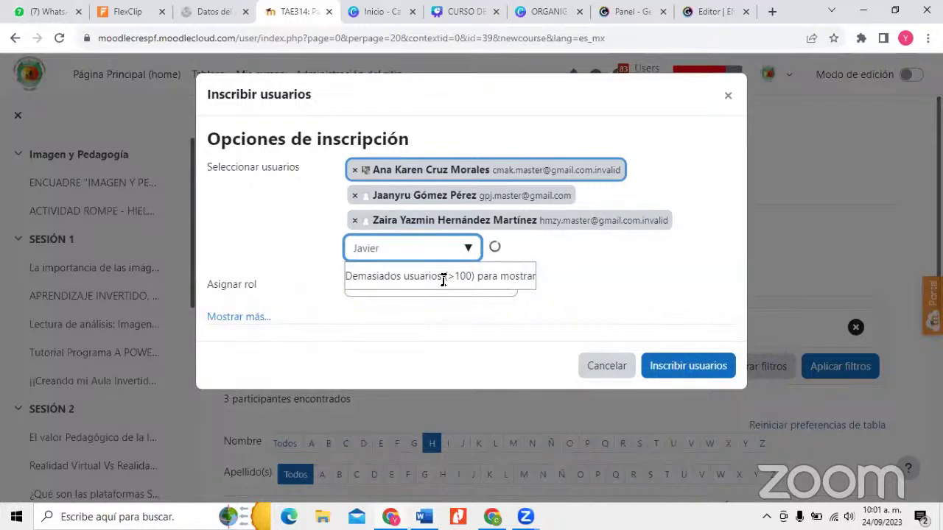
{"action": "left_click", "coordinate": [473, 280]}
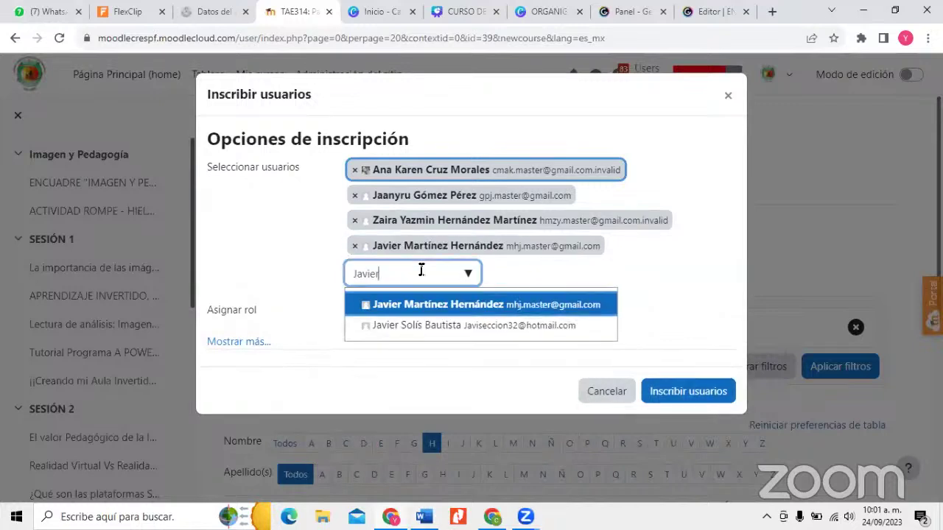
{"action": "double_click", "coordinate": [407, 272]}
{"action": "key", "text": "BackSpace"}
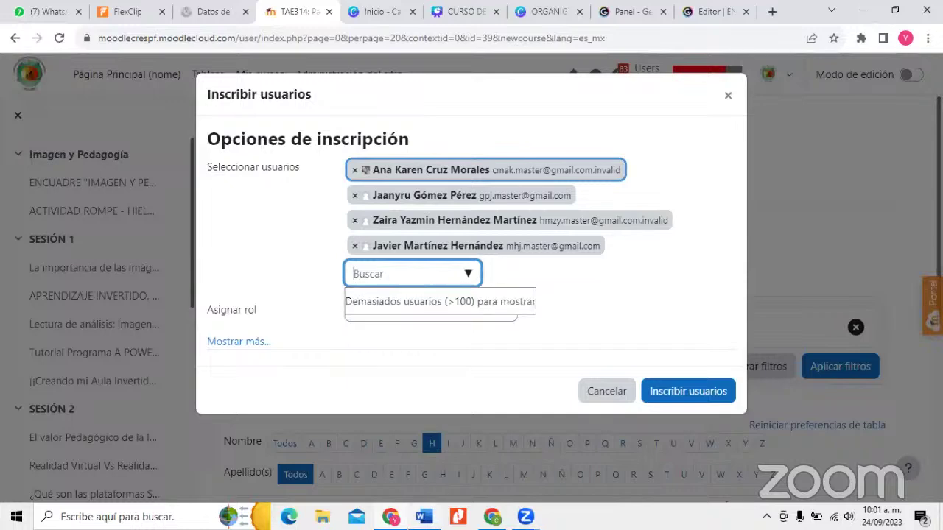
Add another attendance-list student to the selection and clear the search box.
{"action": "left_click", "coordinate": [424, 516]}
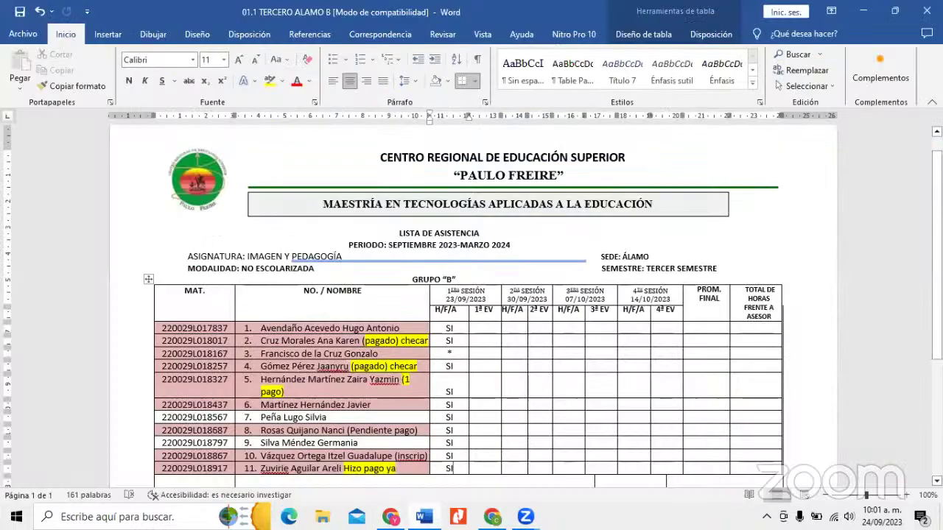
{"action": "key", "text": "alt+Tab"}
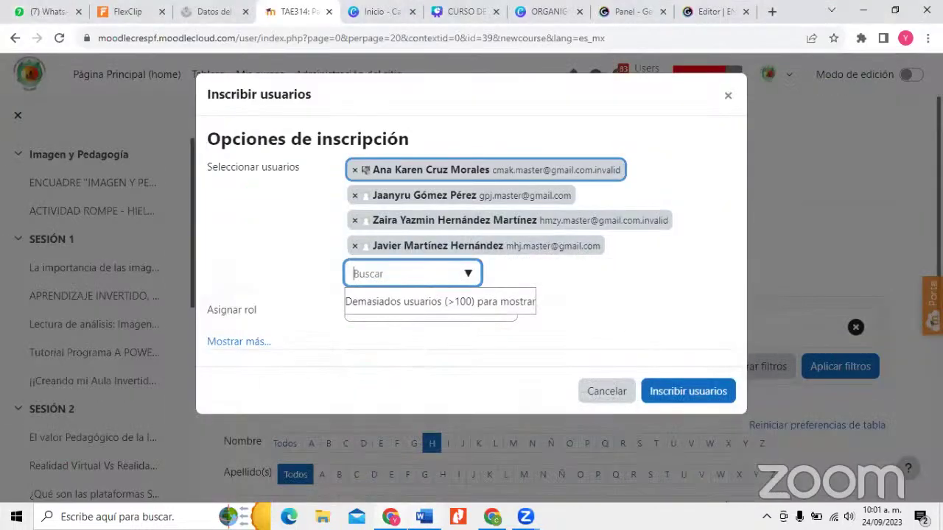
{"action": "type", "text": "Silvia"}
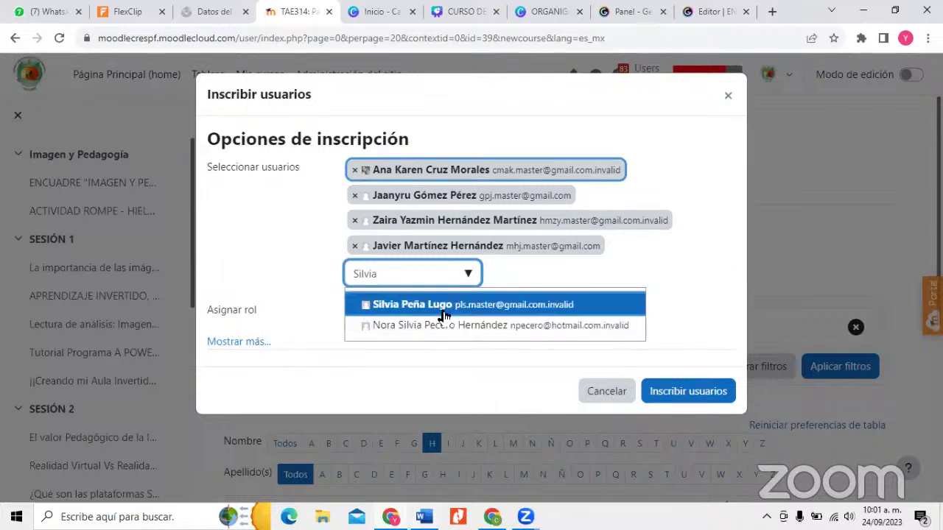
{"action": "left_click", "coordinate": [457, 306]}
{"action": "double_click", "coordinate": [384, 296]}
{"action": "key", "text": "BackSpace"}
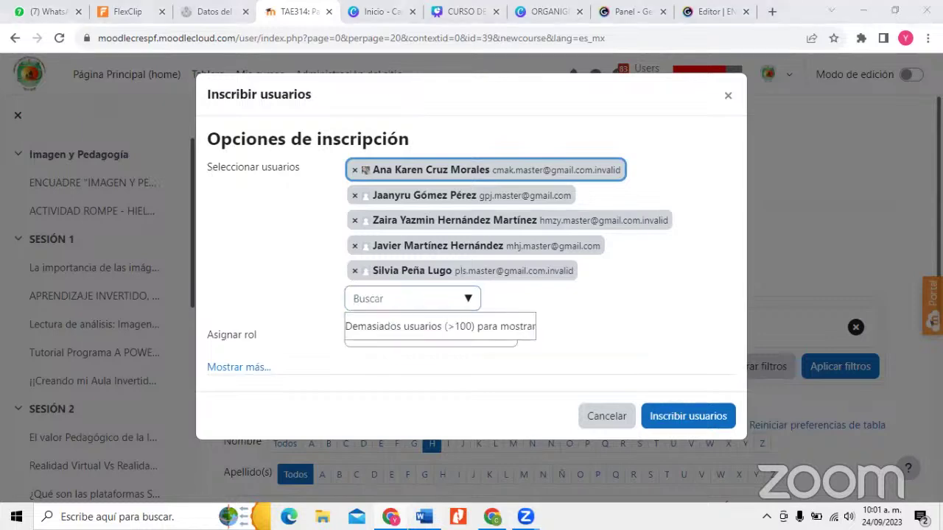
Add a further student found by partial-name search to the enrolment list.
{"action": "key", "text": "alt+Tab"}
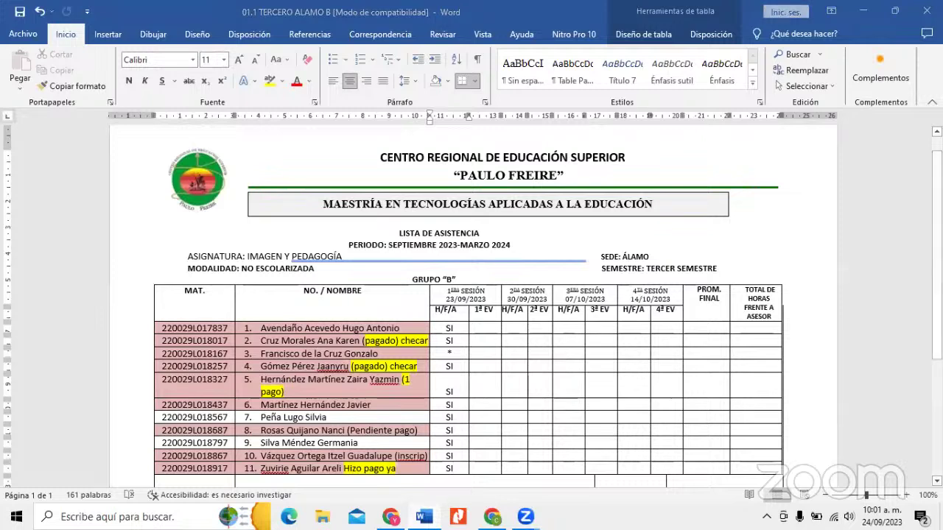
{"action": "key", "text": "alt+Tab"}
{"action": "type", "text": "Nanc"}
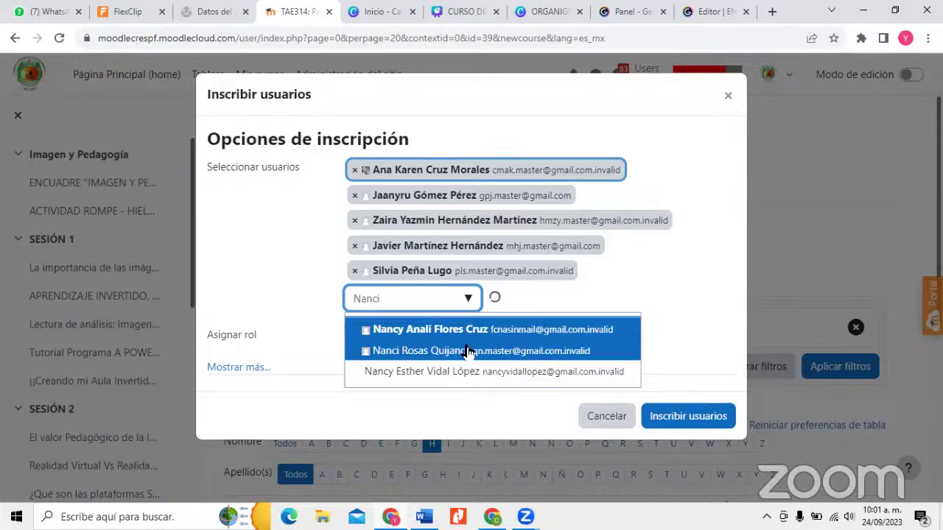
{"action": "left_click", "coordinate": [449, 351]}
{"action": "double_click", "coordinate": [391, 322]}
{"action": "key", "text": "BackSpace"}
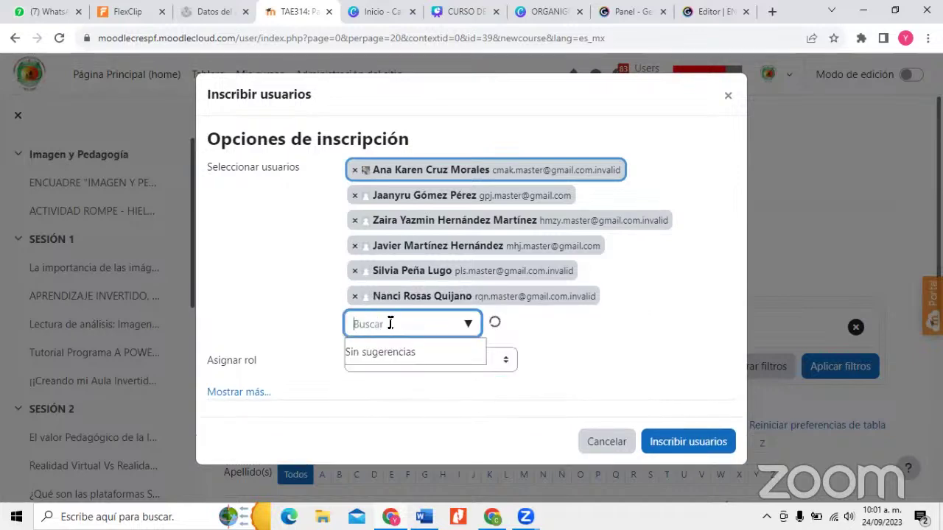
Search repeatedly for one more student who returns no match, clearing the box each time.
{"action": "key", "text": "alt+Tab"}
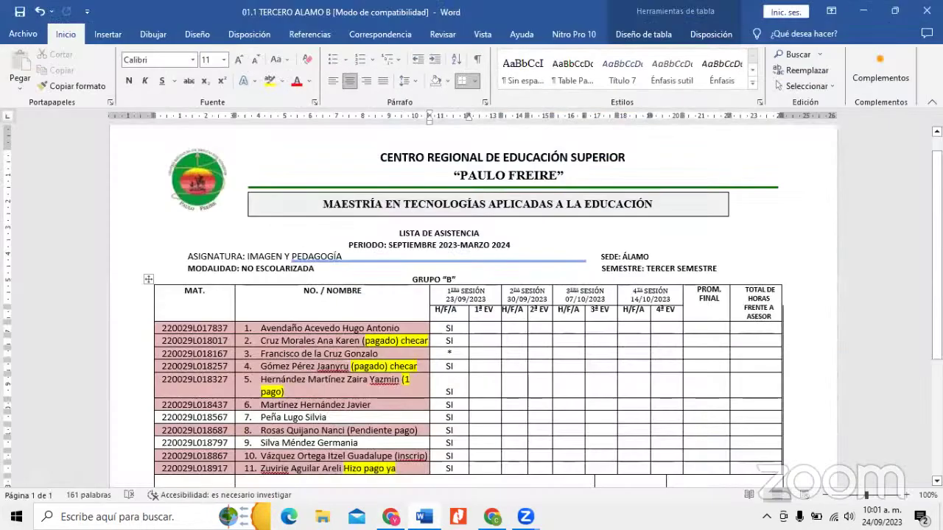
{"action": "key", "text": "alt+Tab"}
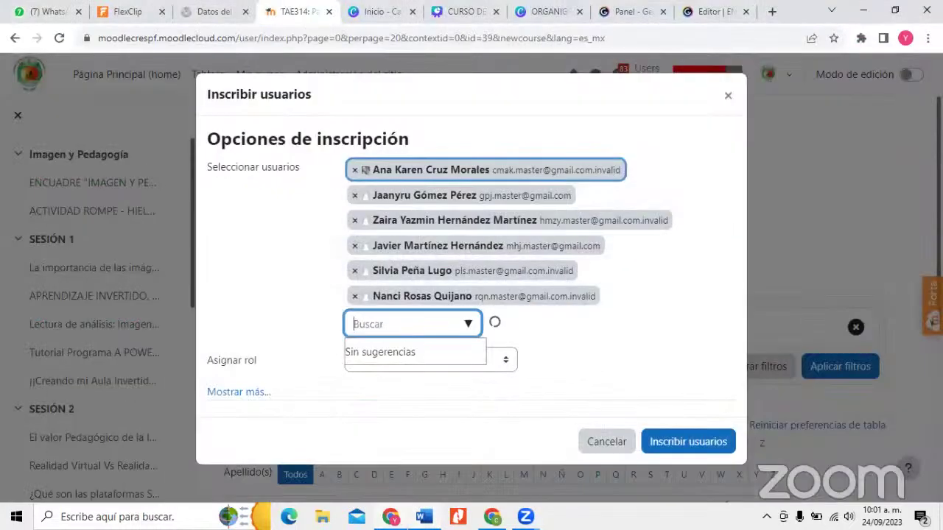
{"action": "type", "text": "Germania"}
{"action": "double_click", "coordinate": [386, 325]}
{"action": "key", "text": "BackSpace"}
{"action": "type", "text": "Gew"}
{"action": "key", "text": "BackSpace"}
{"action": "type", "text": "rmania"}
{"action": "double_click", "coordinate": [386, 324]}
{"action": "key", "text": "BackSpace"}
Try a final name search, dismiss the empty suggestions, and enrol the selected students as Estudiante.
{"action": "key", "text": "alt+Tab"}
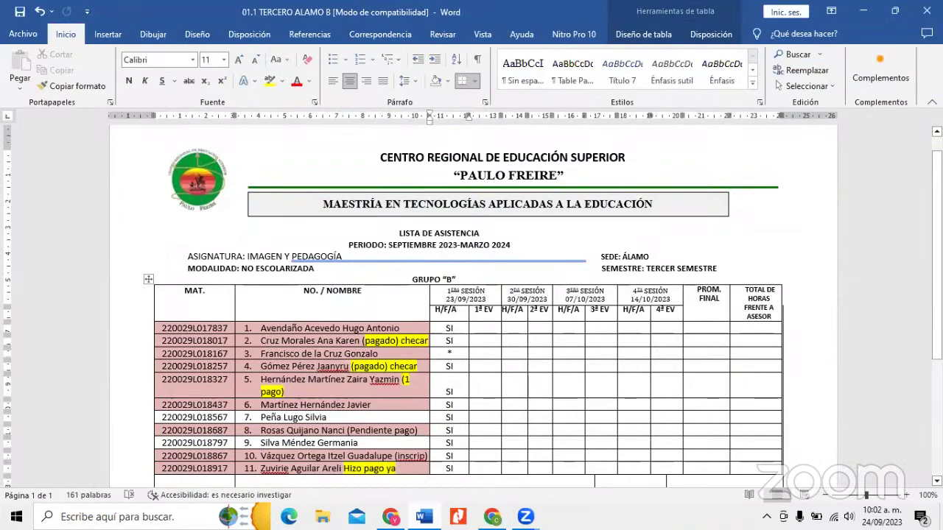
{"action": "key", "text": "alt+Tab"}
{"action": "type", "text": "It"}
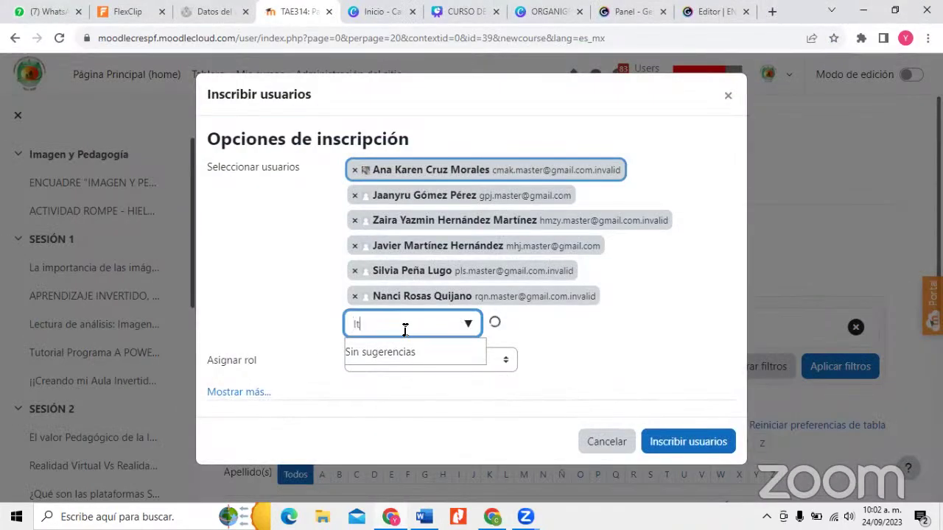
{"action": "type", "text": "zel Guada"}
{"action": "key", "text": "BackSpace"}
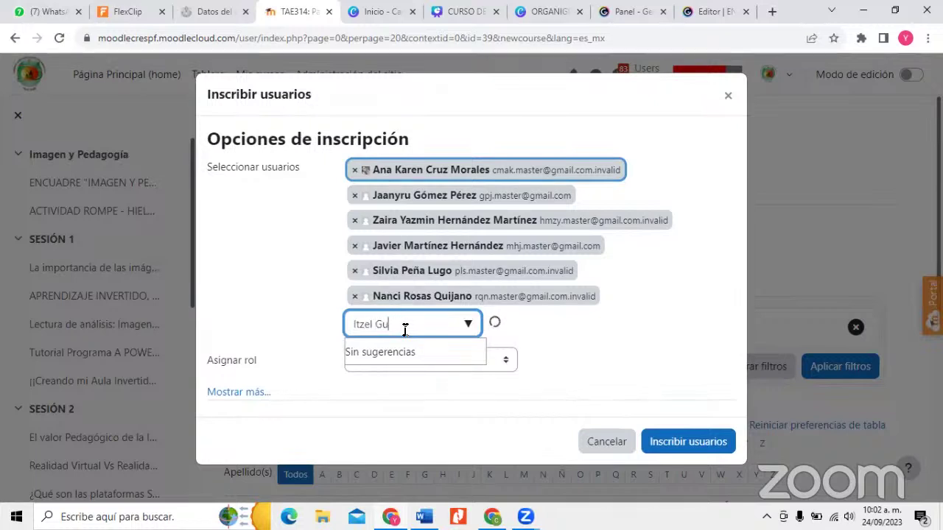
{"action": "key", "text": "BackSpace"}
{"action": "key", "text": "BackSpace"}
{"action": "key", "text": "BackSpace"}
{"action": "key", "text": "BackSpace"}
{"action": "left_click", "coordinate": [506, 402]}
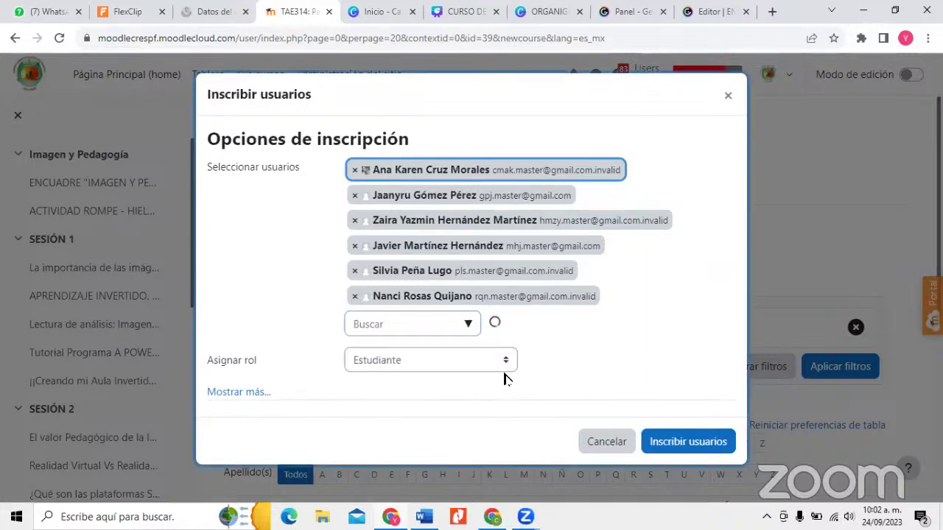
{"action": "left_click", "coordinate": [662, 442]}
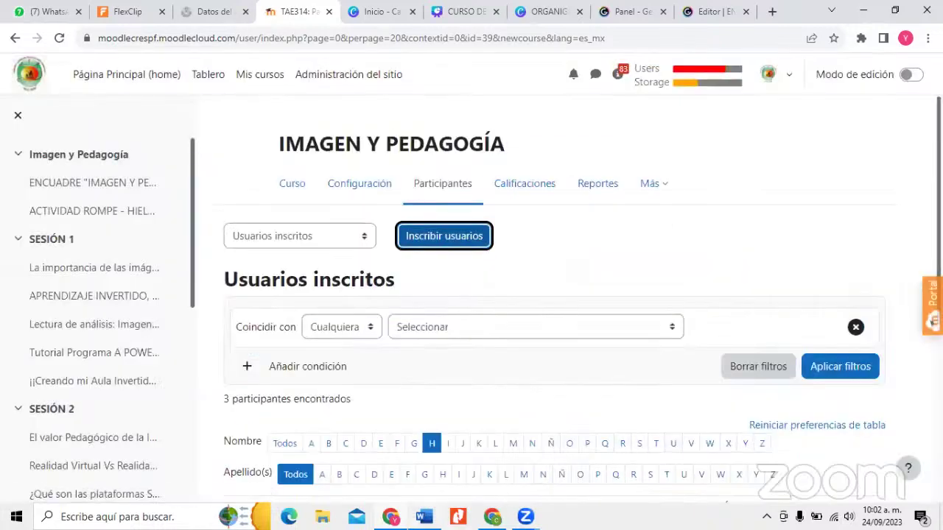
Review the Word attendance list, then reopen Inscribir usuarios on the Participantes page.
{"action": "mouse_move", "coordinate": [424, 517]}
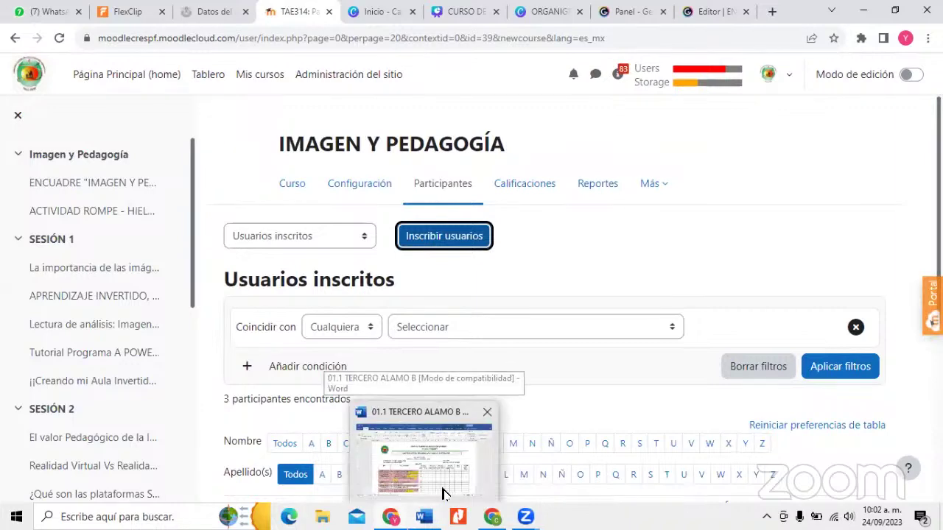
{"action": "left_click", "coordinate": [447, 464]}
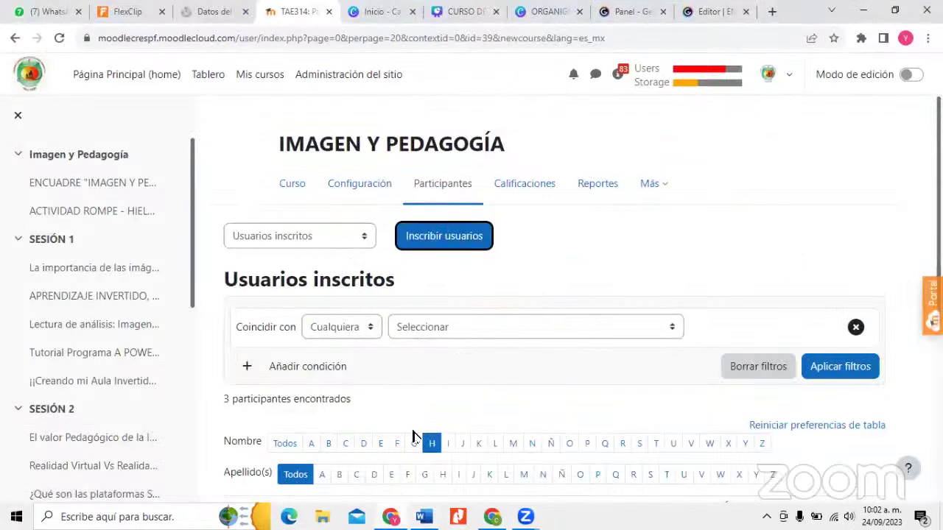
{"action": "key", "text": "alt+Tab"}
{"action": "left_click", "coordinate": [442, 236]}
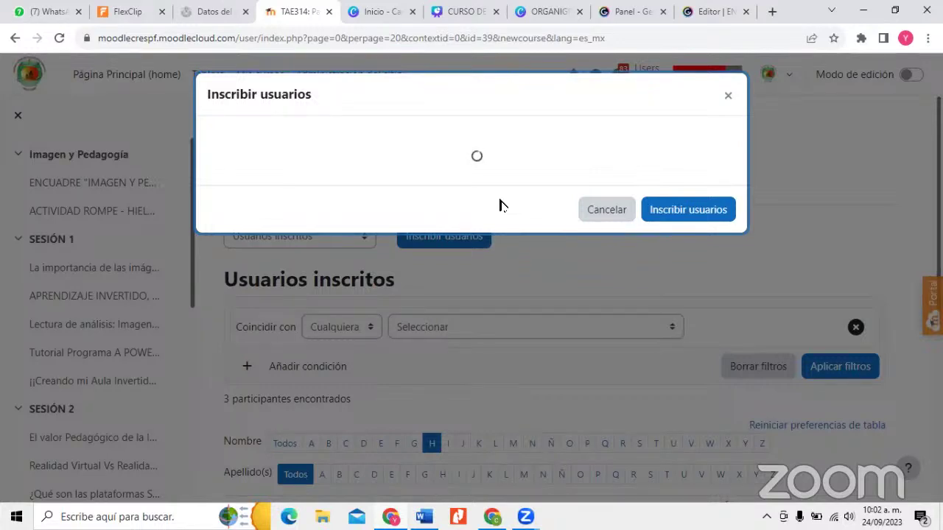
Load the Moodle login page in a new tab of the other Chrome profile.
{"action": "left_click", "coordinate": [492, 517]}
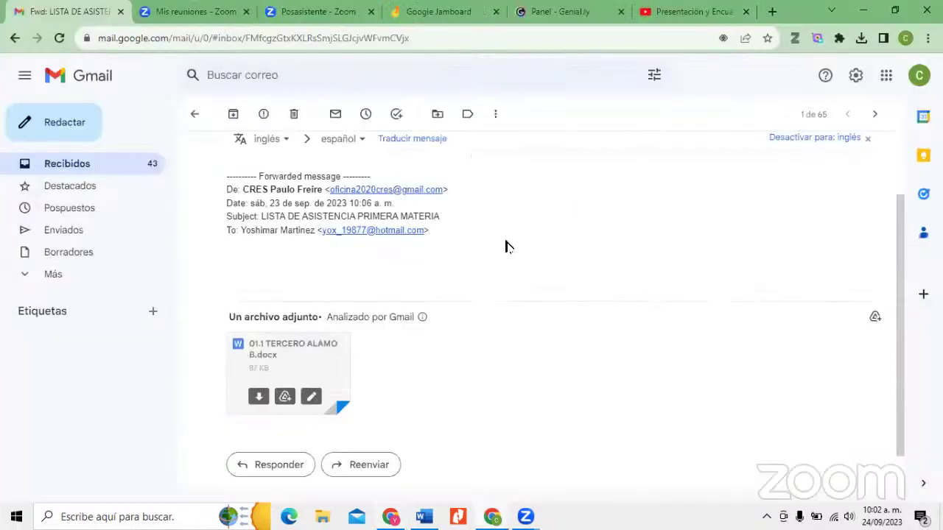
{"action": "left_click", "coordinate": [772, 12]}
{"action": "type", "text": "m"}
{"action": "key", "text": "Return"}
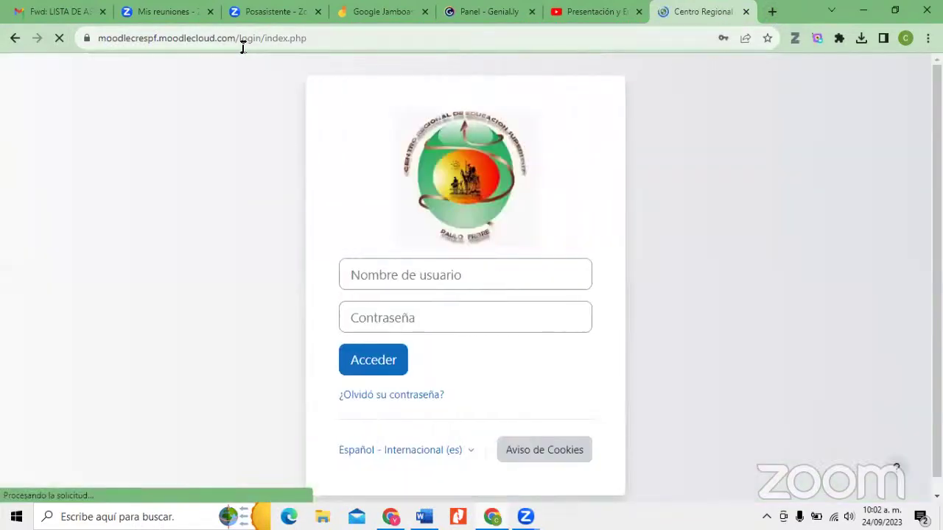
{"action": "left_click", "coordinate": [241, 46]}
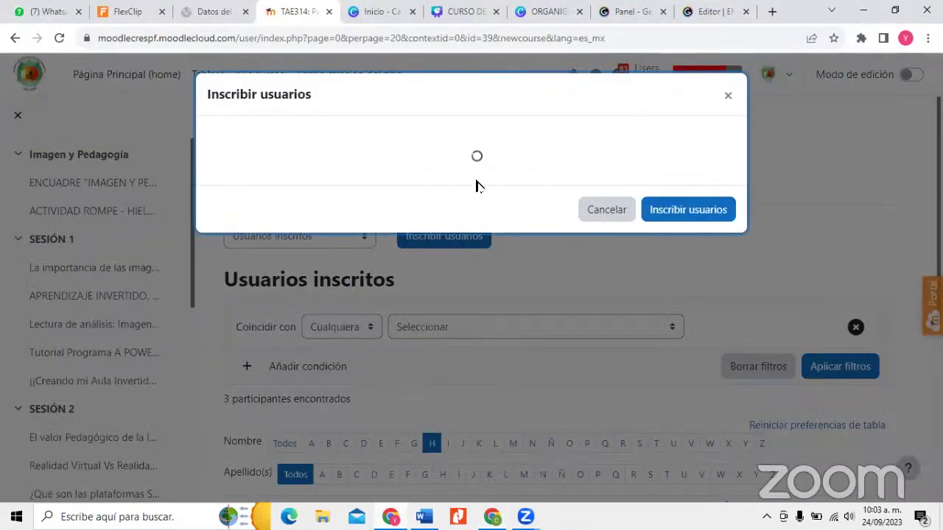
{"action": "left_click_drag", "start_coordinate": [291, 150], "coordinate": [320, 124]}
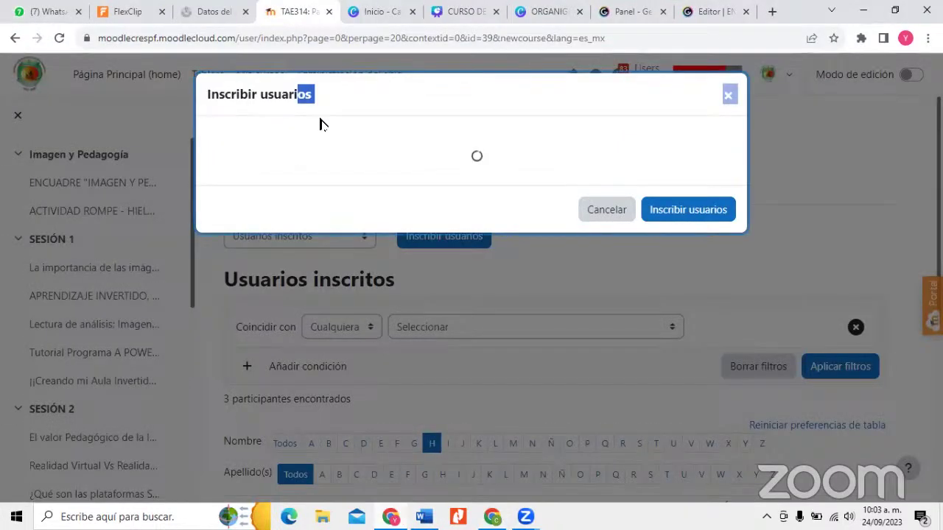
{"action": "left_click", "coordinate": [474, 170]}
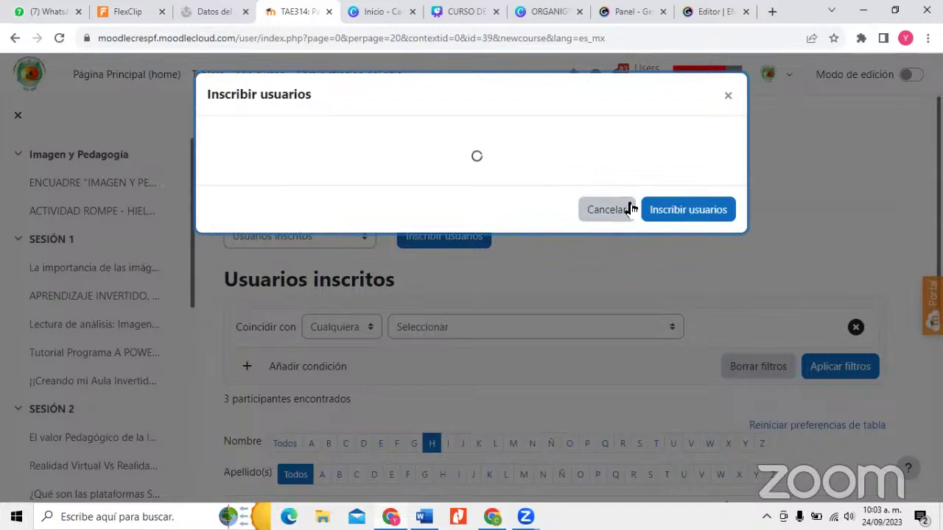
Cancel the stalled enrolment dialog and go to the course's Curso page.
{"action": "left_click", "coordinate": [651, 213]}
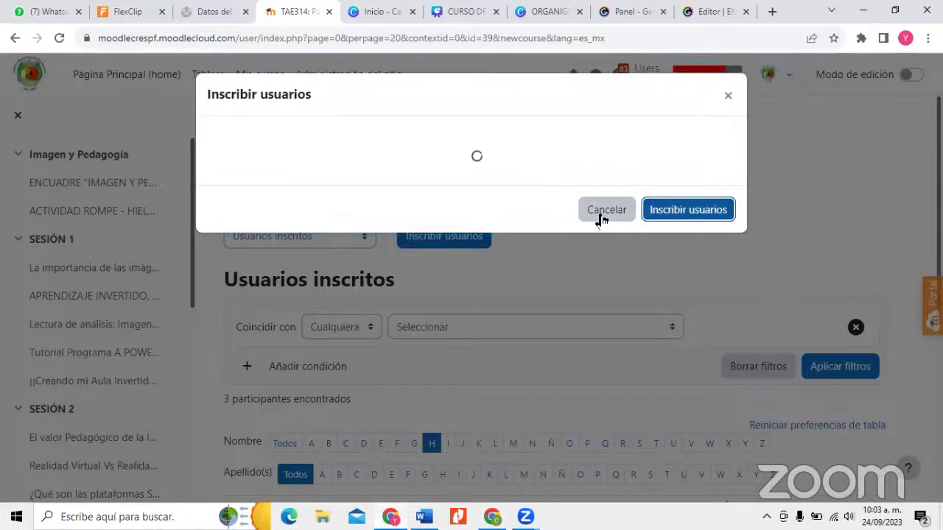
{"action": "left_click", "coordinate": [601, 216]}
{"action": "left_click", "coordinate": [293, 184]}
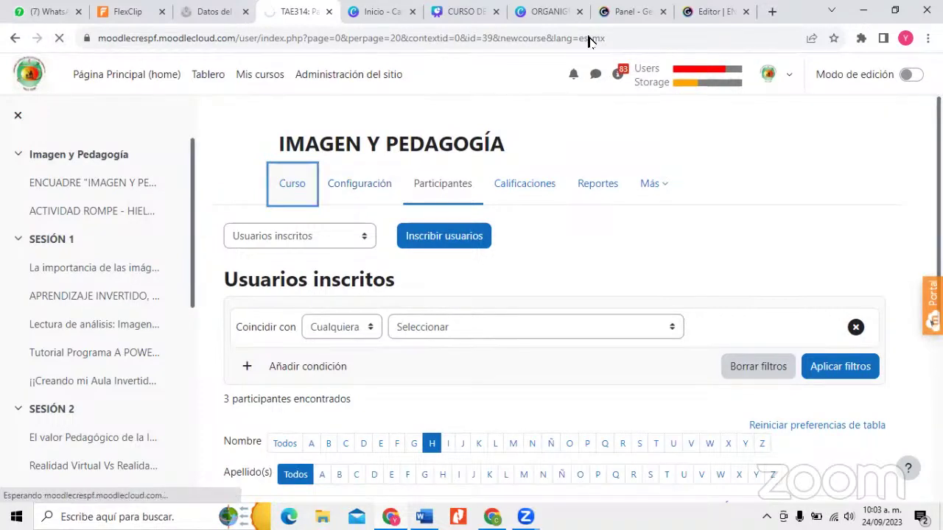
Reload the stuck participants page, dismiss the sessioncannotobtainlock error, and reopen Inscribir usuarios.
{"action": "left_click", "coordinate": [703, 9]}
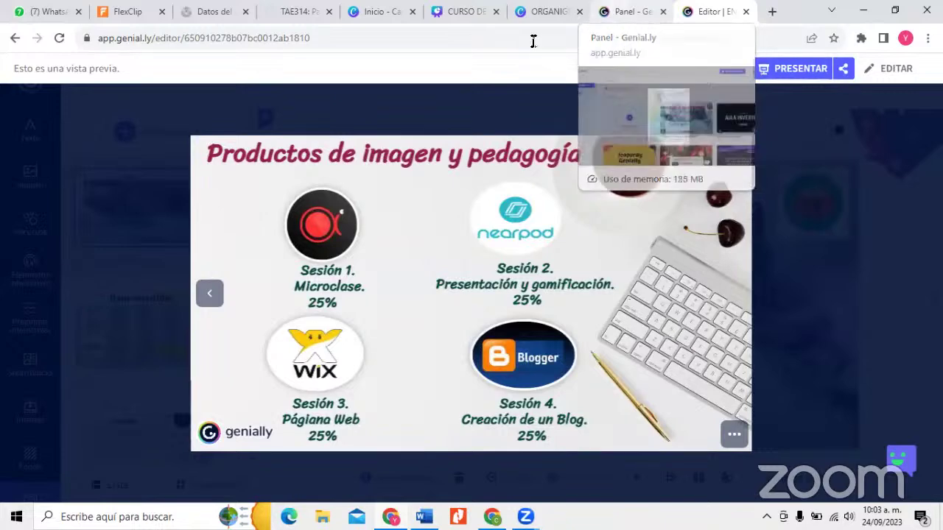
{"action": "left_click", "coordinate": [292, 13]}
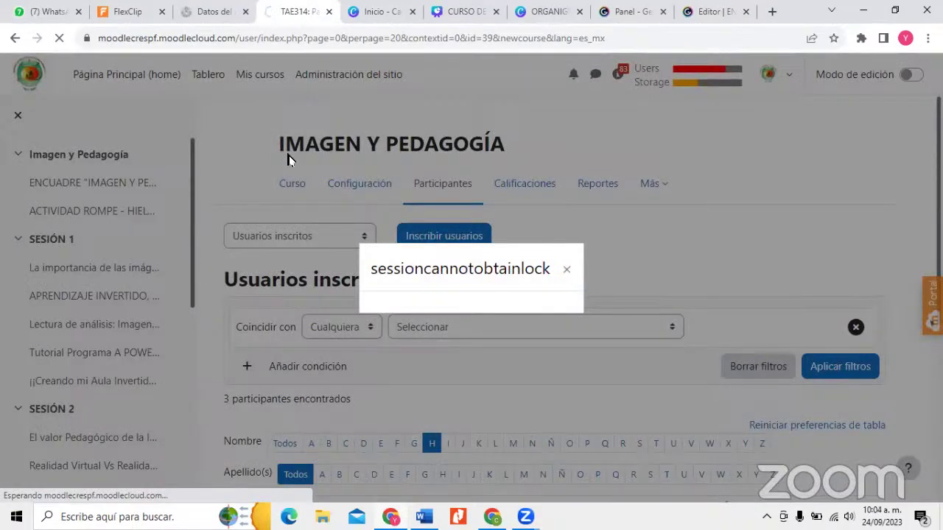
{"action": "left_click", "coordinate": [62, 46]}
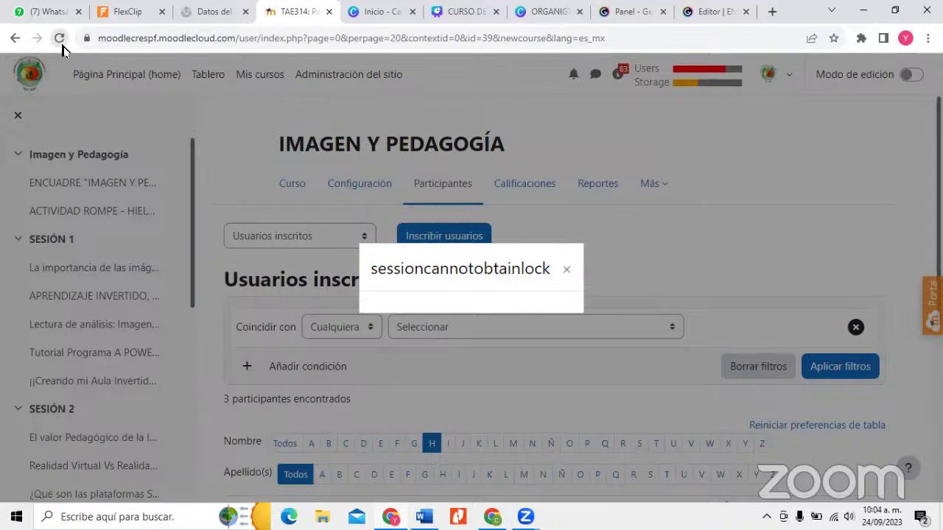
{"action": "left_click", "coordinate": [62, 46]}
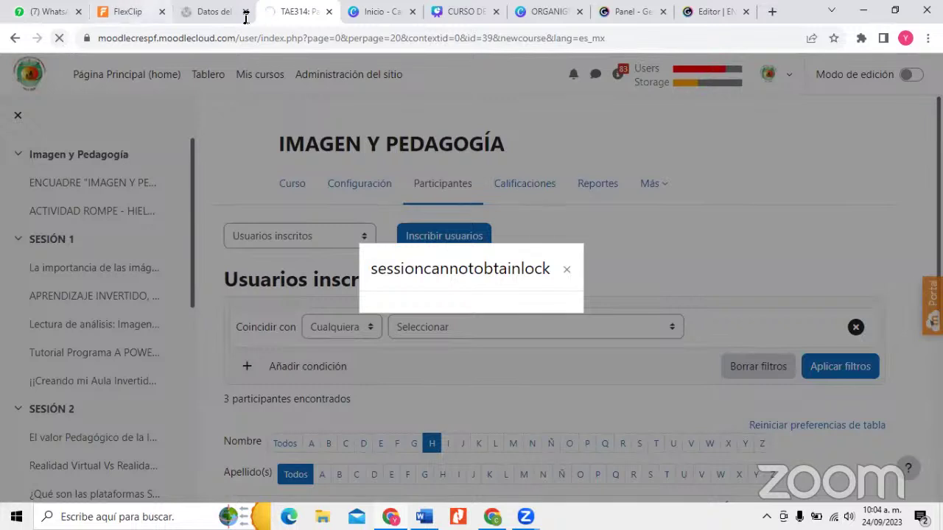
{"action": "left_click", "coordinate": [568, 271]}
{"action": "left_click", "coordinate": [447, 246]}
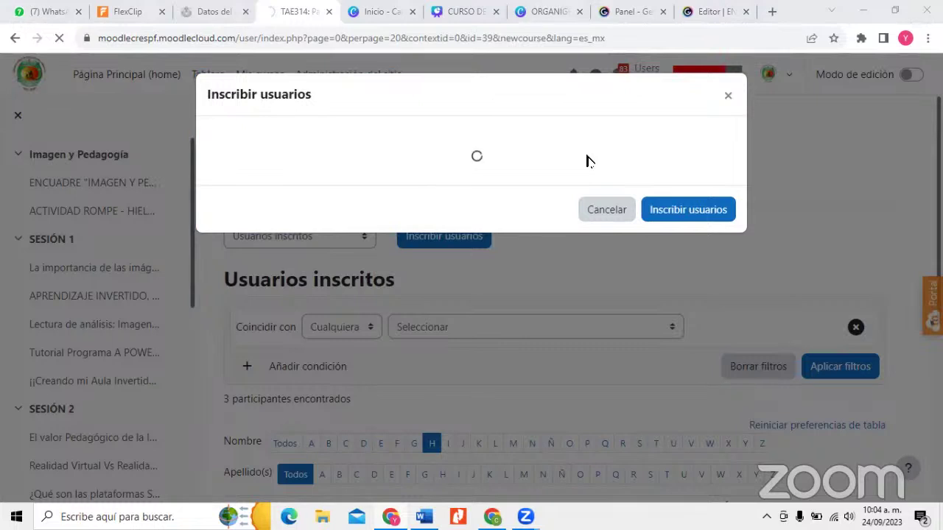
Glance at the Genially presentation and student data, then close the enrolment dialog with Esc.
{"action": "left_click", "coordinate": [709, 12]}
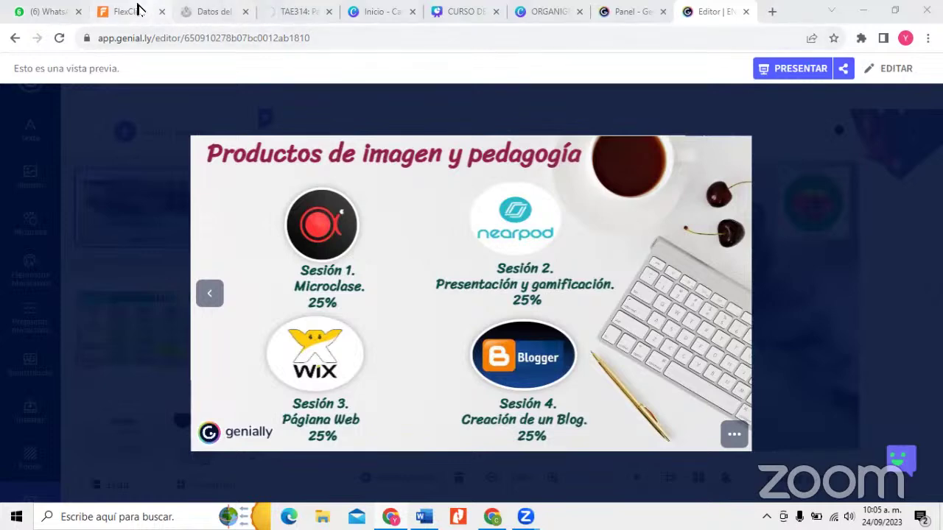
{"action": "left_click", "coordinate": [211, 14]}
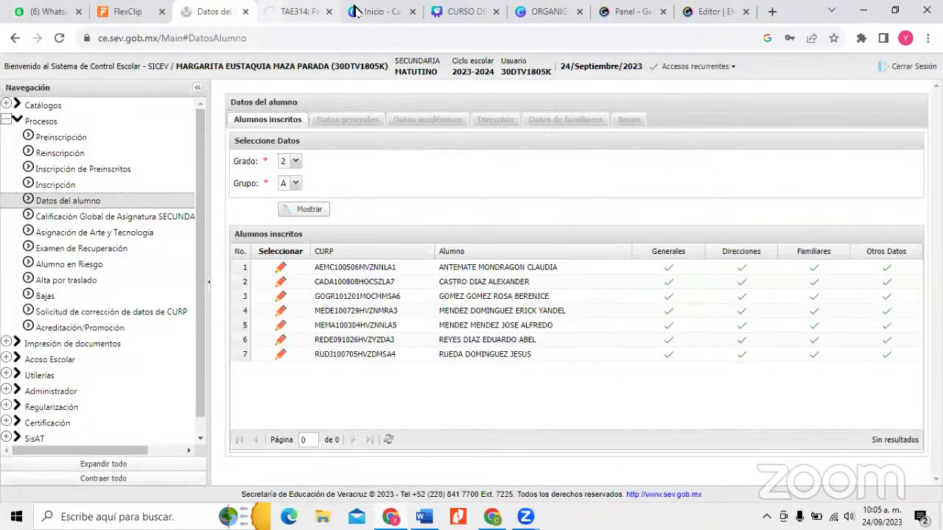
{"action": "key", "text": "ctrl+Tab"}
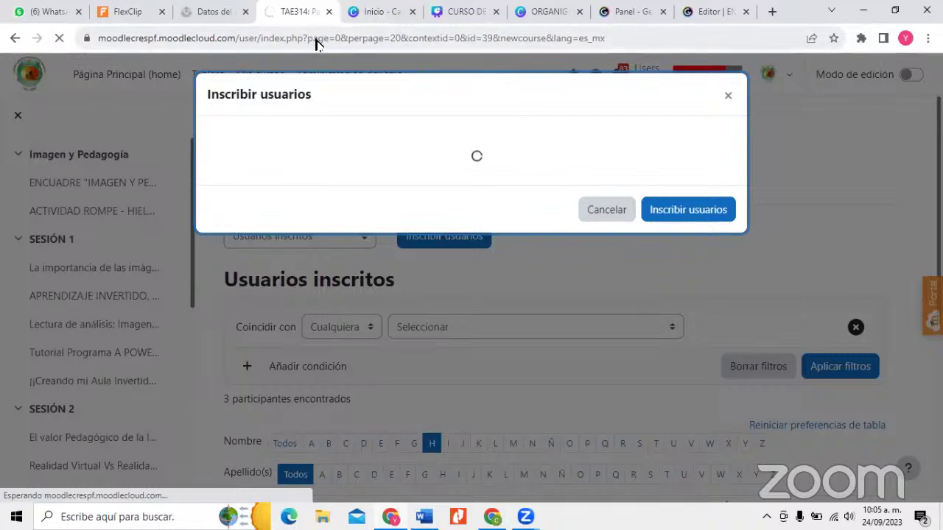
{"action": "key", "text": "Escape"}
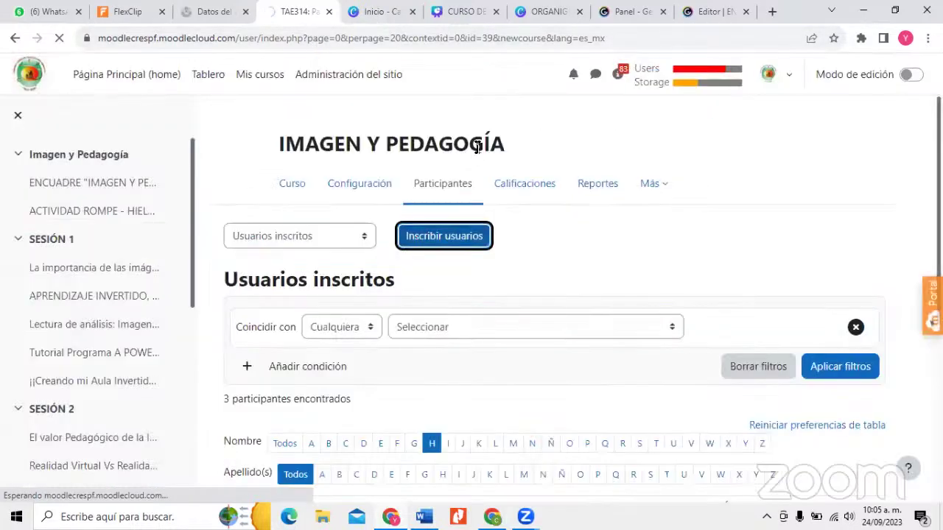
Go to Curso, stop loading, and enter the /admin/user.php user-list address.
{"action": "left_click", "coordinate": [297, 188]}
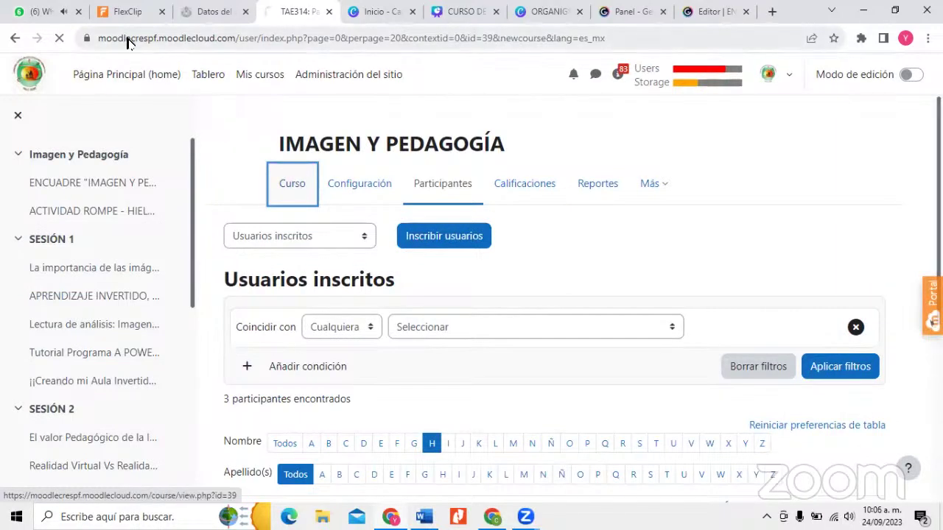
{"action": "left_click", "coordinate": [59, 38]}
{"action": "left_click", "coordinate": [146, 40]}
{"action": "type", "text": "moodlecrespf.moodlecloud.com/admin/user.php"}
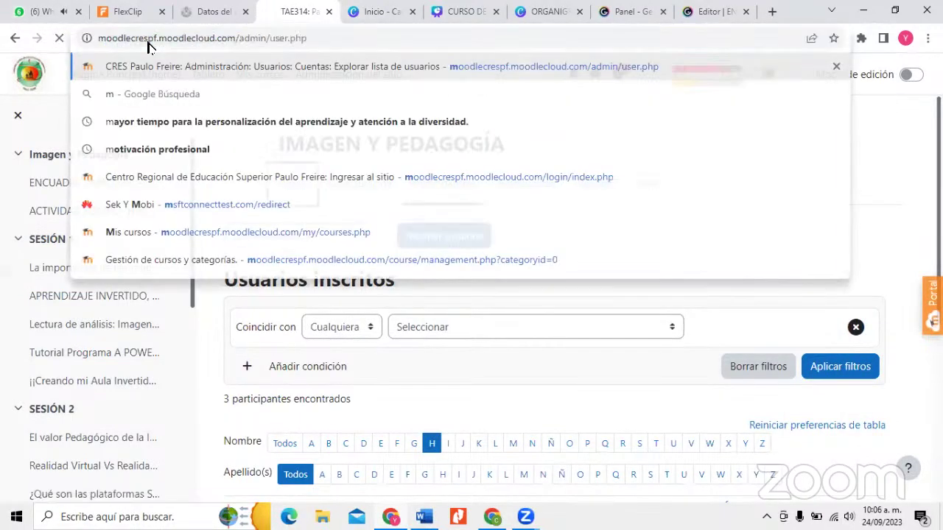
{"action": "key", "text": "Return"}
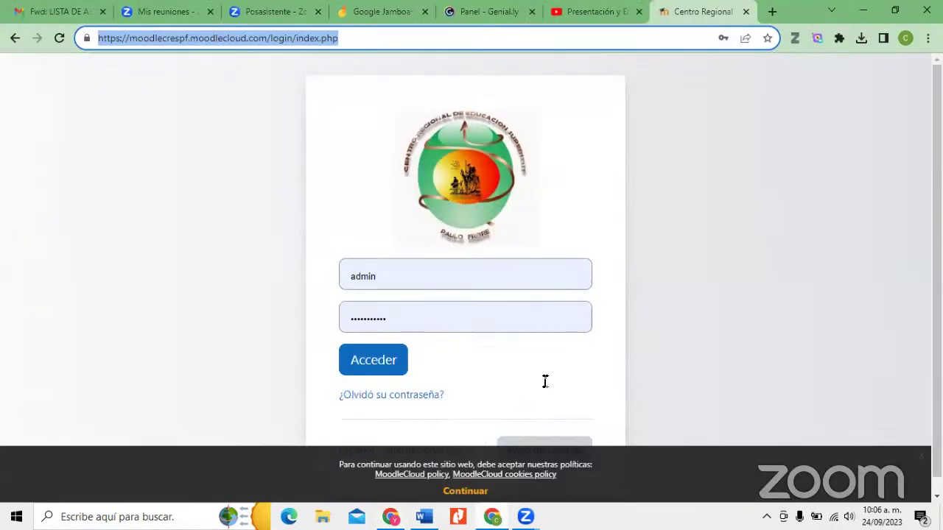
Create a new jam, give anyone with the link Editor access, and copy its link.
{"action": "left_click", "coordinate": [361, 11]}
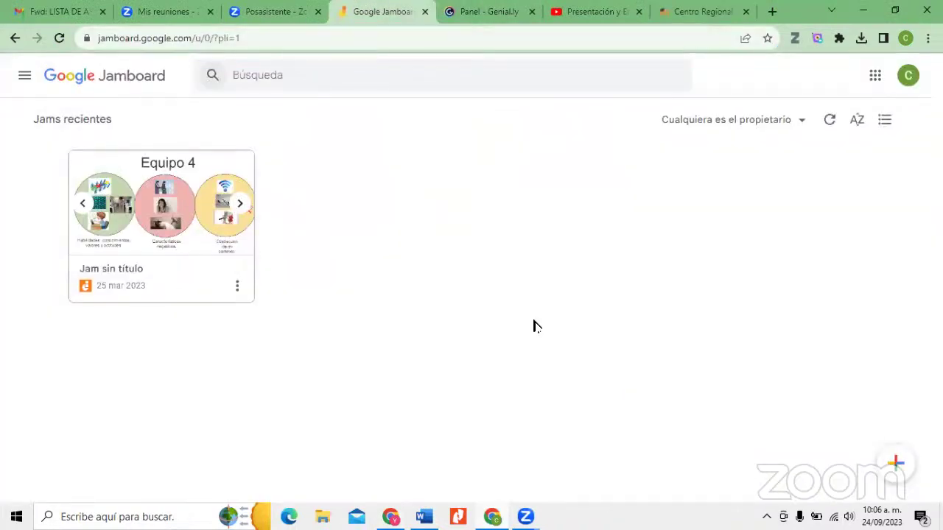
{"action": "left_click", "coordinate": [894, 463]}
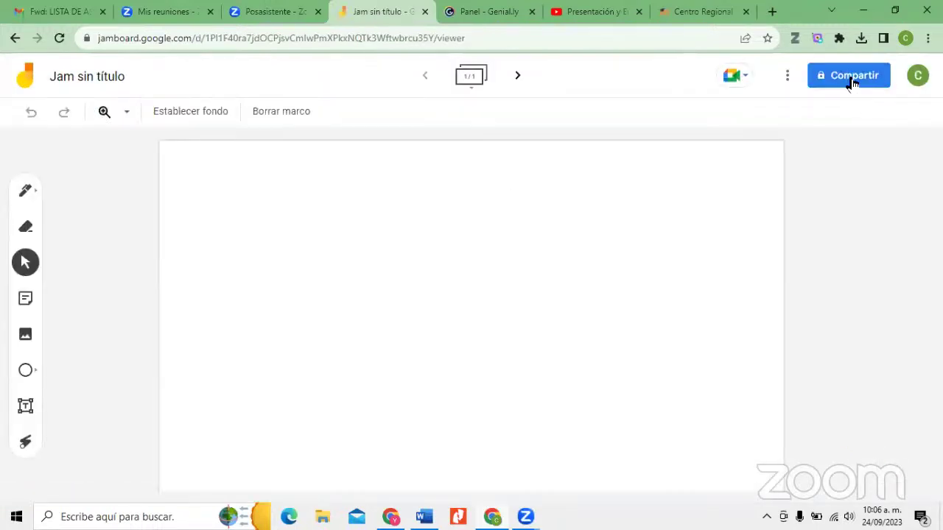
{"action": "left_click", "coordinate": [847, 81]}
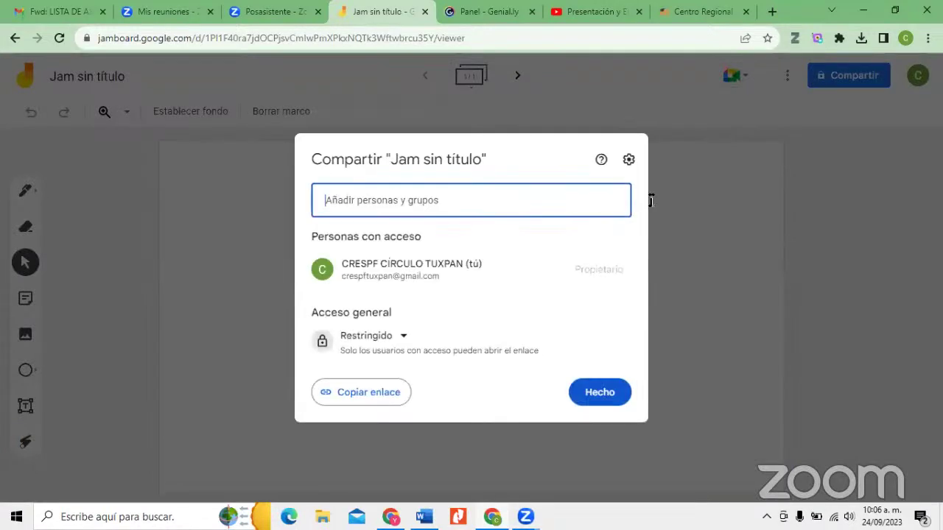
{"action": "left_click", "coordinate": [379, 337]}
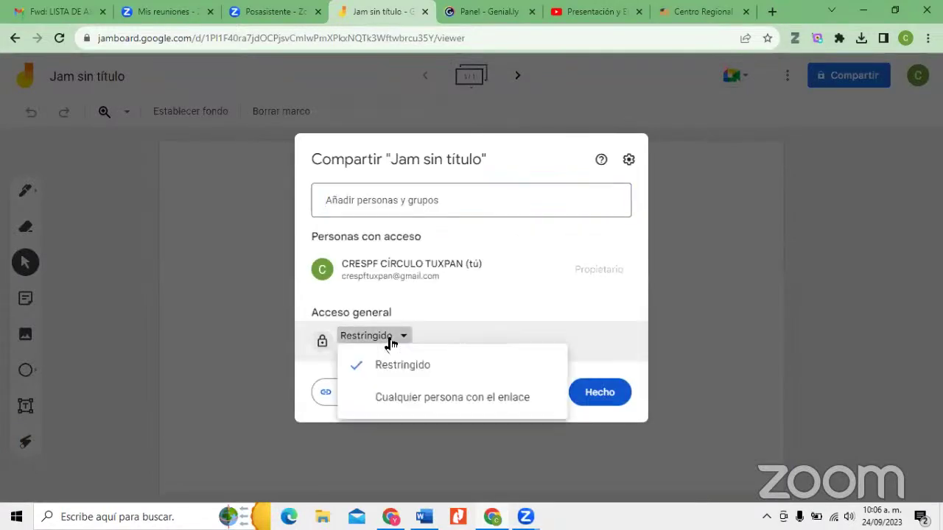
{"action": "left_click", "coordinate": [386, 398]}
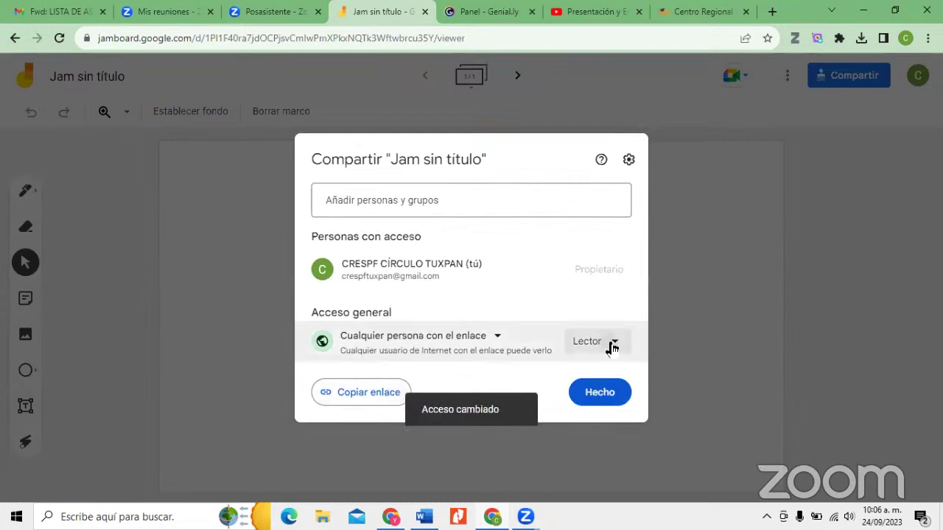
{"action": "left_click", "coordinate": [614, 343]}
{"action": "left_click", "coordinate": [616, 427]}
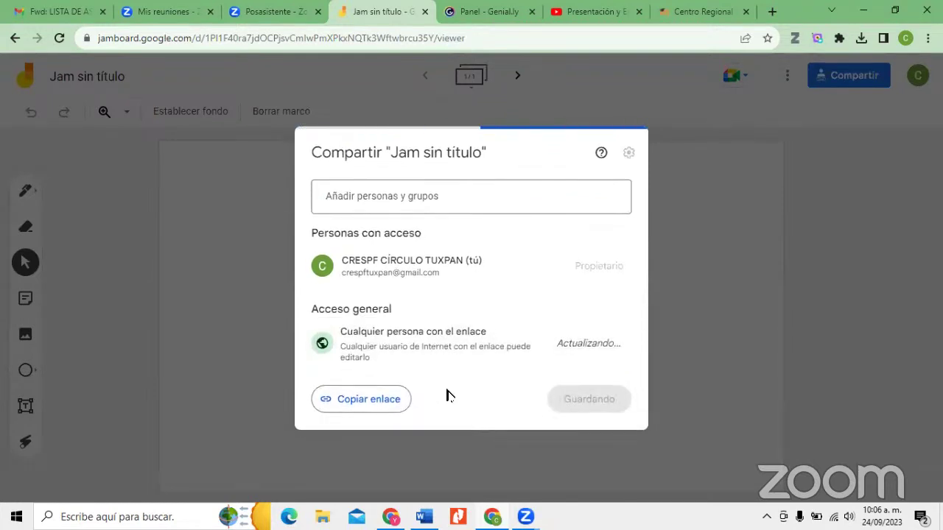
{"action": "left_click", "coordinate": [370, 393]}
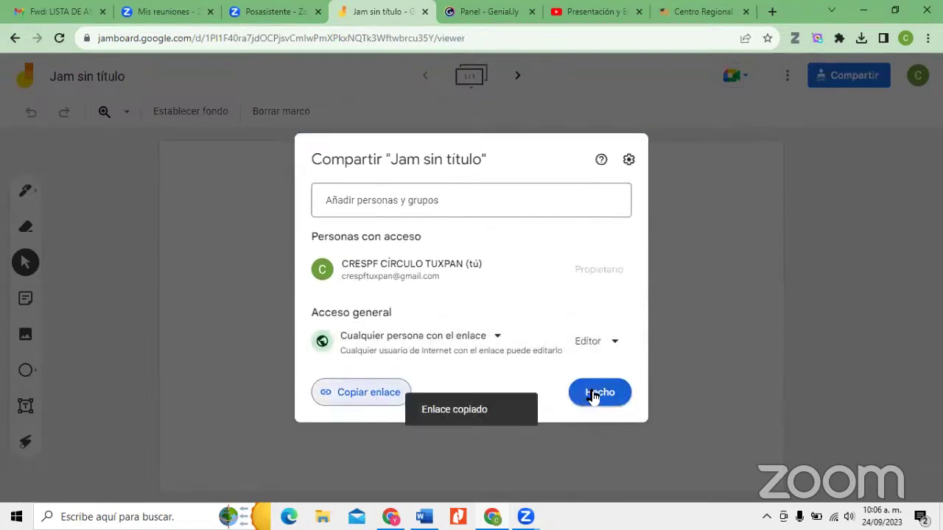
{"action": "left_click", "coordinate": [594, 395]}
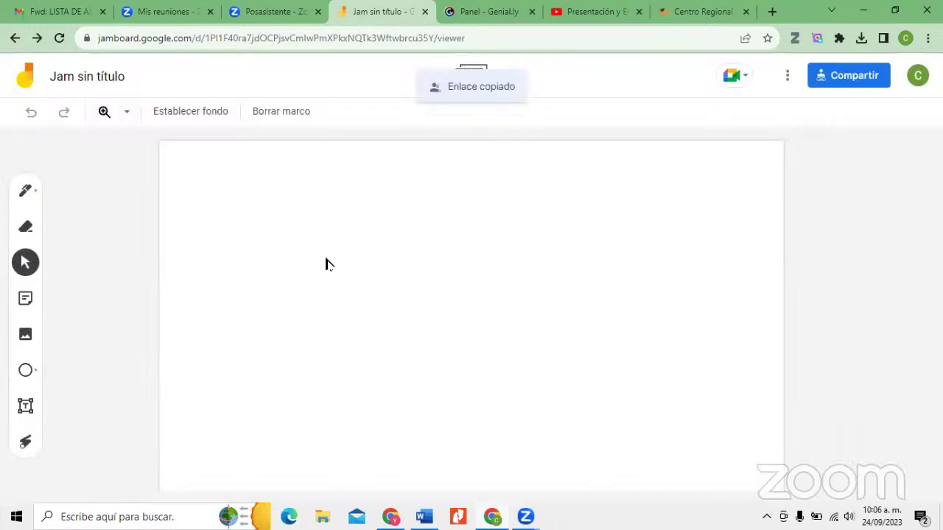
{"action": "left_click", "coordinate": [27, 192]}
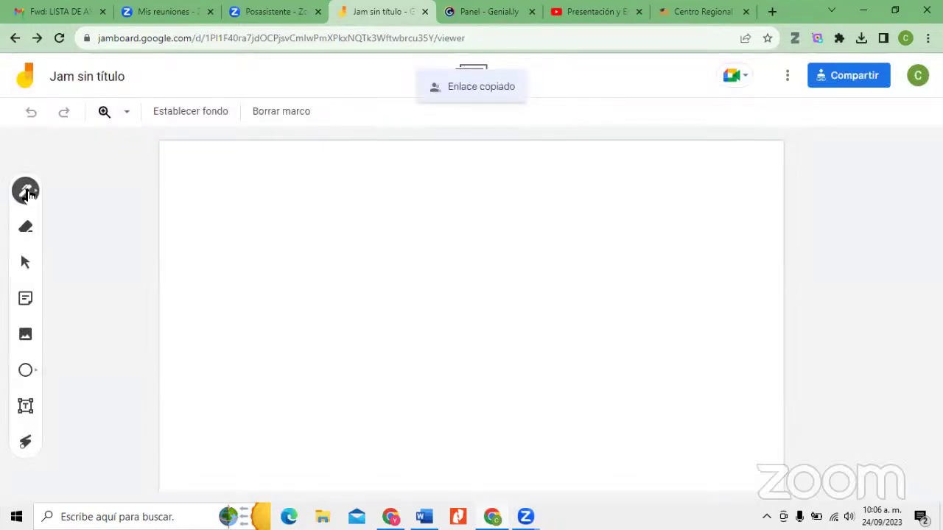
{"action": "left_click", "coordinate": [26, 193]}
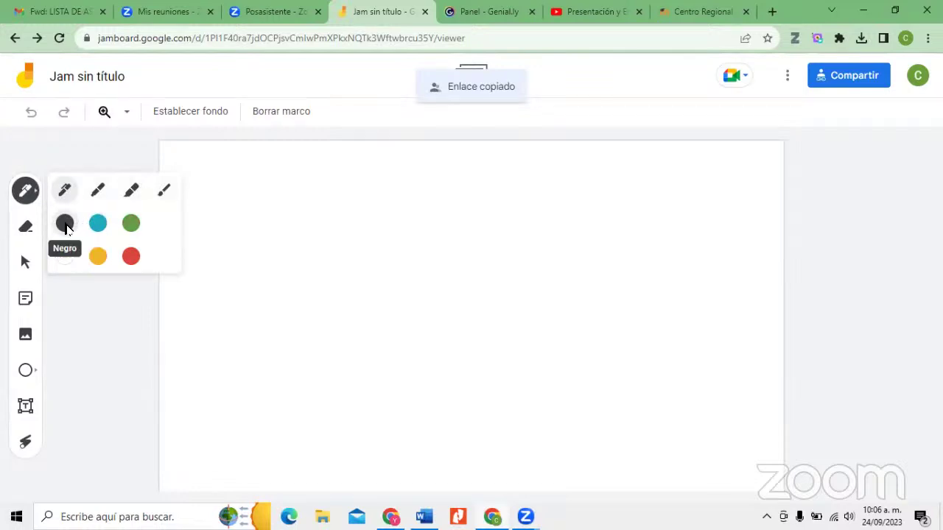
Draw two blue pen loops near the frame's top left, then erase them.
{"action": "left_click", "coordinate": [97, 225]}
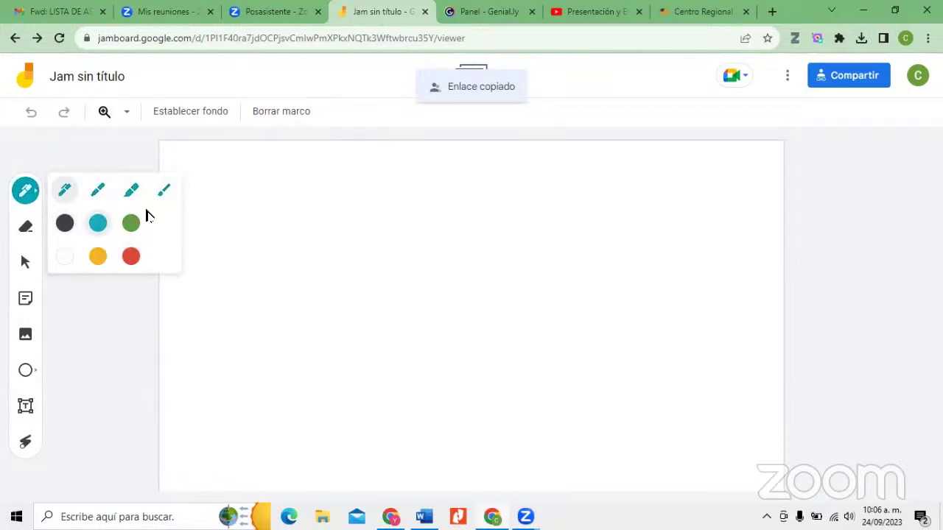
{"action": "mouse_move", "coordinate": [233, 187]}
{"action": "left_mouse_down"}
{"action": "mouse_move", "coordinate": [255, 199]}
{"action": "mouse_move", "coordinate": [242, 211]}
{"action": "left_mouse_up"}
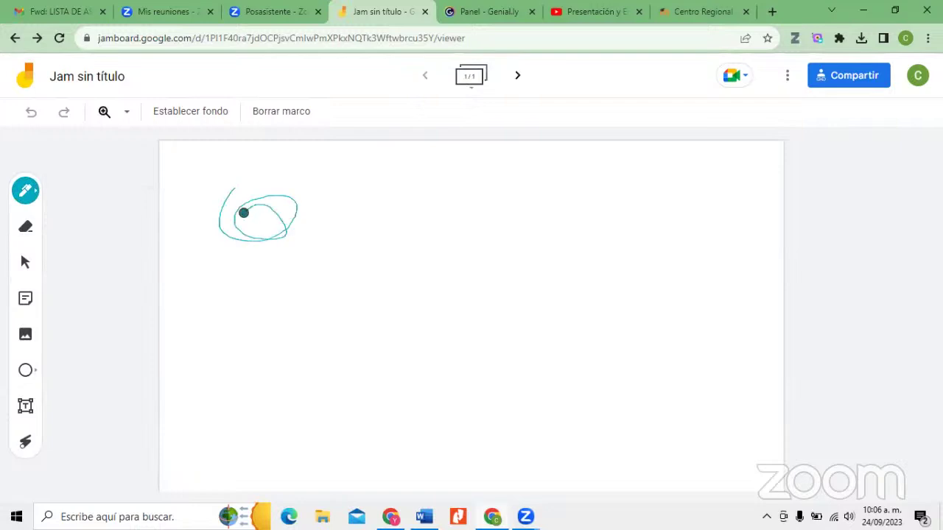
{"action": "mouse_move", "coordinate": [326, 179]}
{"action": "left_mouse_down"}
{"action": "mouse_move", "coordinate": [332, 203]}
{"action": "mouse_move", "coordinate": [332, 193]}
{"action": "mouse_move", "coordinate": [322, 215]}
{"action": "left_mouse_up"}
{"action": "left_click", "coordinate": [26, 228]}
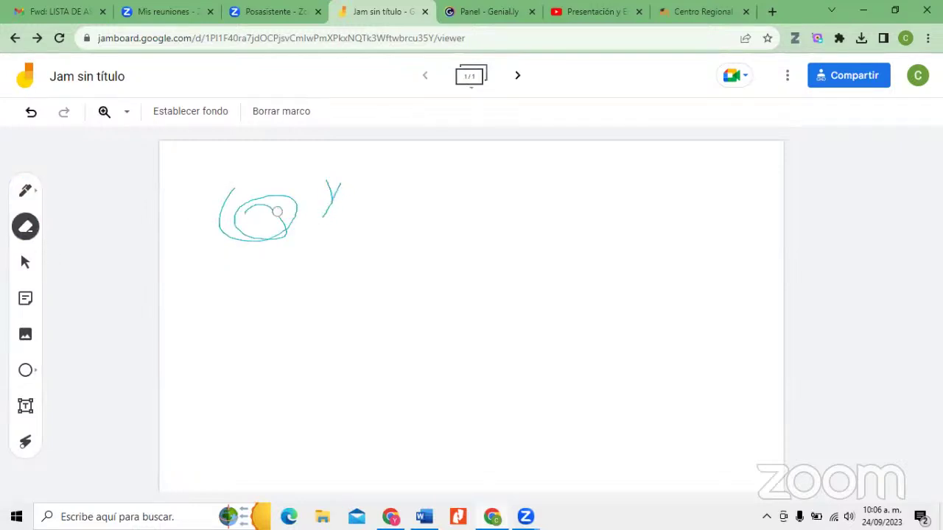
{"action": "mouse_move", "coordinate": [233, 196]}
{"action": "left_mouse_down"}
{"action": "mouse_move", "coordinate": [230, 186]}
{"action": "mouse_move", "coordinate": [220, 230]}
{"action": "mouse_move", "coordinate": [301, 192]}
{"action": "mouse_move", "coordinate": [227, 208]}
{"action": "mouse_move", "coordinate": [238, 203]}
{"action": "mouse_move", "coordinate": [266, 238]}
{"action": "left_mouse_up"}
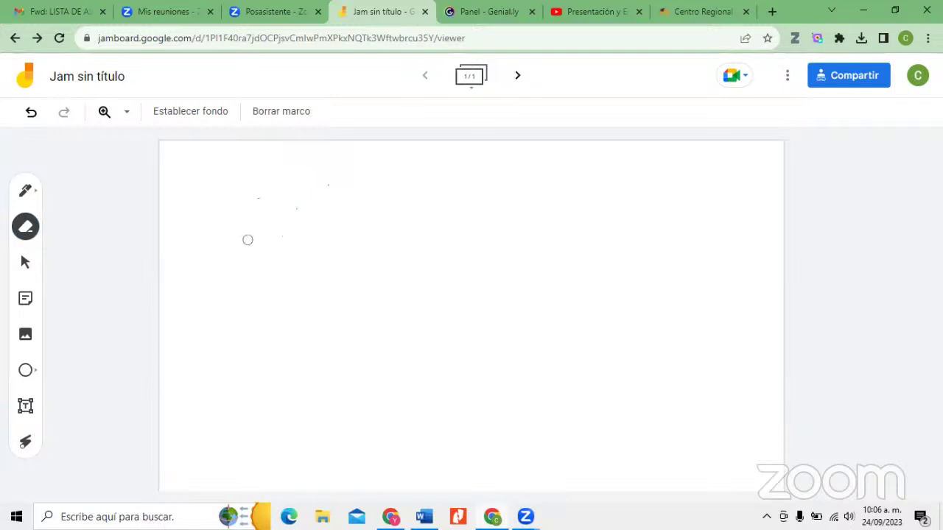
{"action": "left_click", "coordinate": [22, 263]}
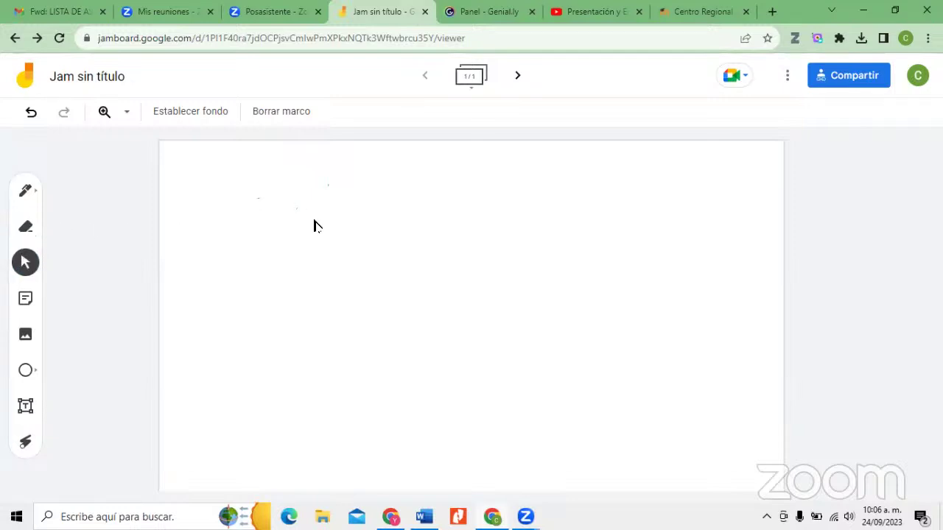
{"action": "left_click", "coordinate": [26, 300]}
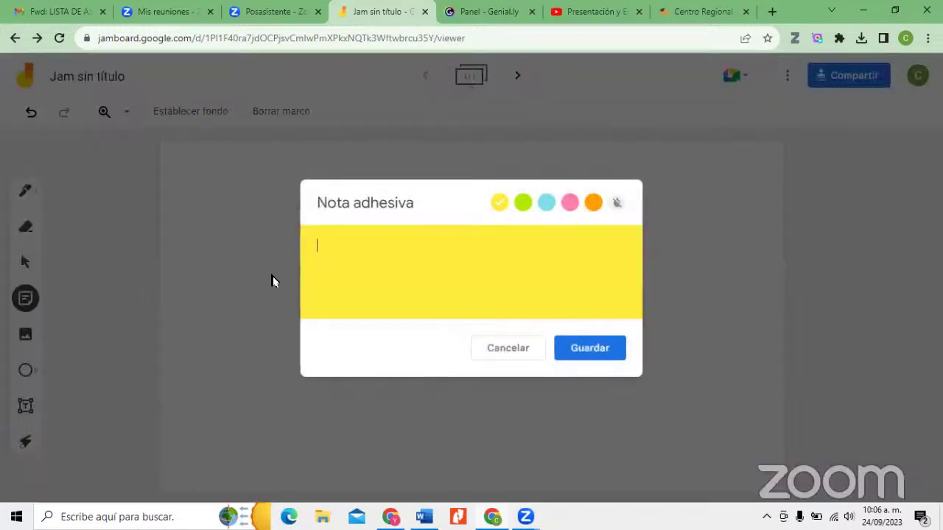
{"action": "type", "text": "hola"}
{"action": "left_click", "coordinate": [572, 349]}
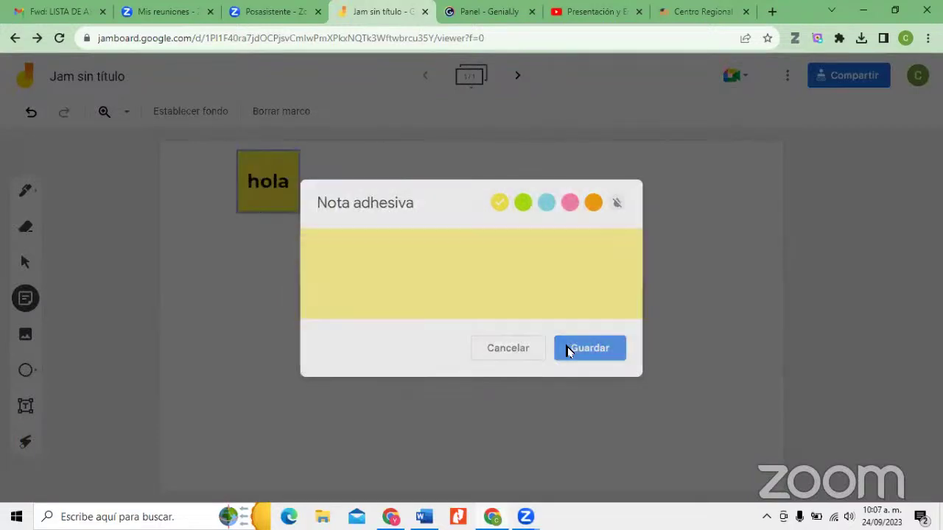
{"action": "left_click", "coordinate": [560, 348]}
{"action": "left_click", "coordinate": [527, 353]}
{"action": "left_click_drag", "start_coordinate": [261, 169], "coordinate": [221, 205]}
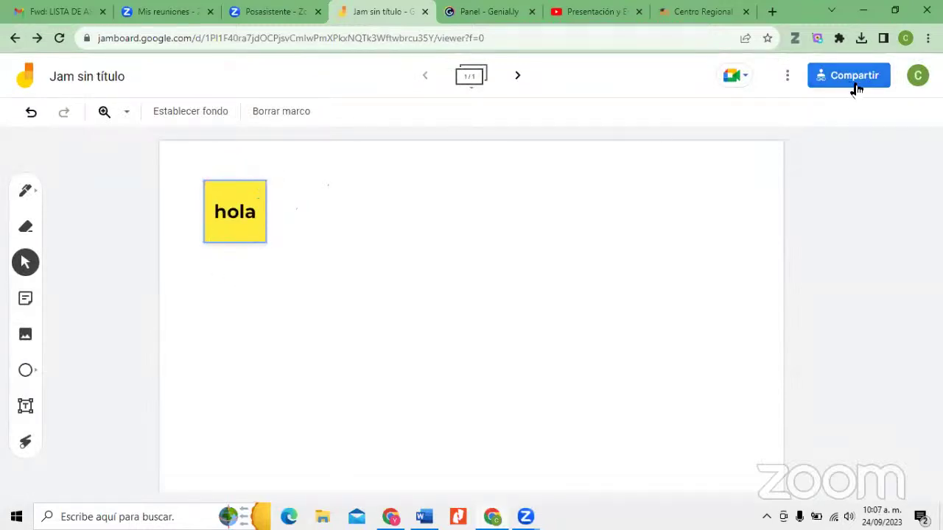
{"action": "left_click", "coordinate": [853, 83]}
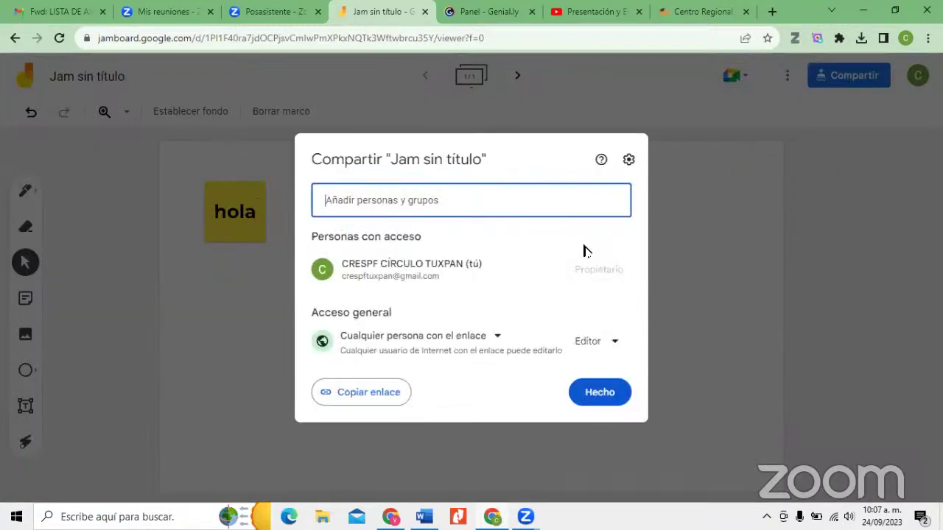
{"action": "left_click", "coordinate": [600, 392]}
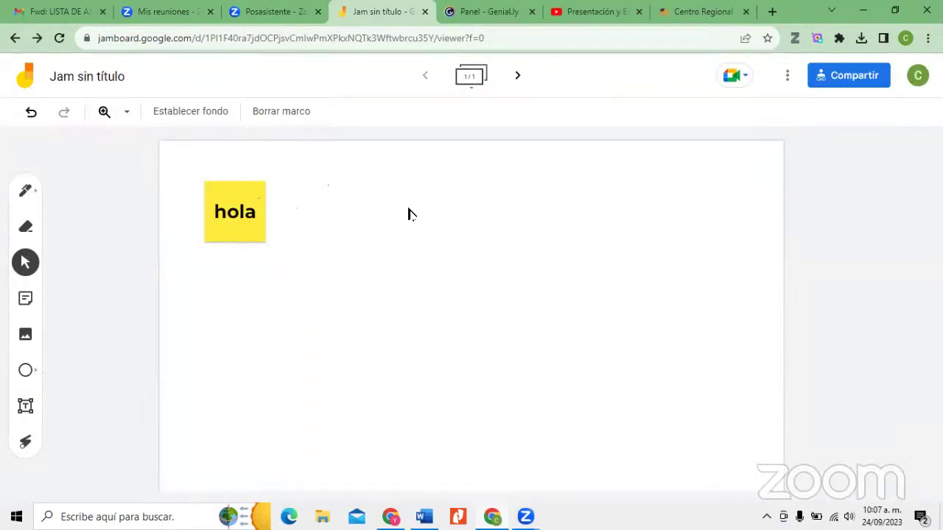
Insert the black rooster silhouette from a Google Images search for 'gallo' onto the frame.
{"action": "left_click", "coordinate": [26, 339]}
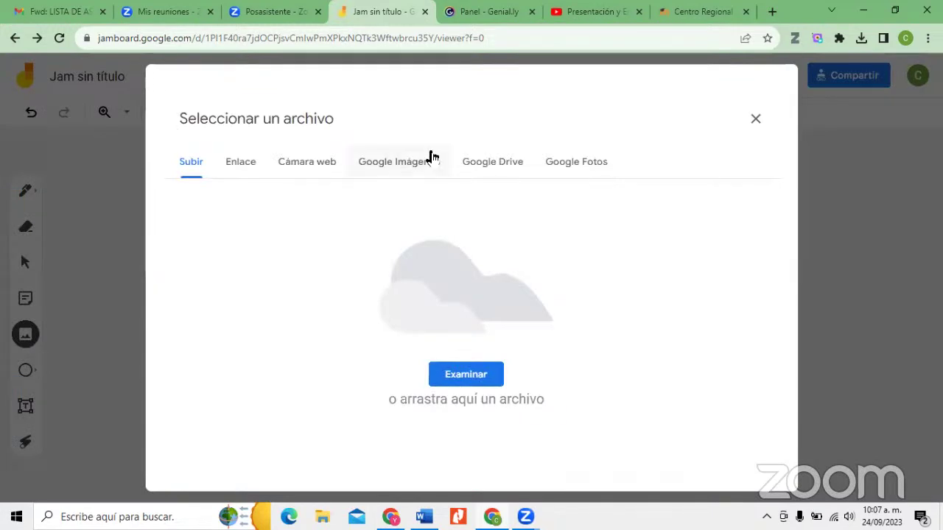
{"action": "left_click", "coordinate": [400, 160]}
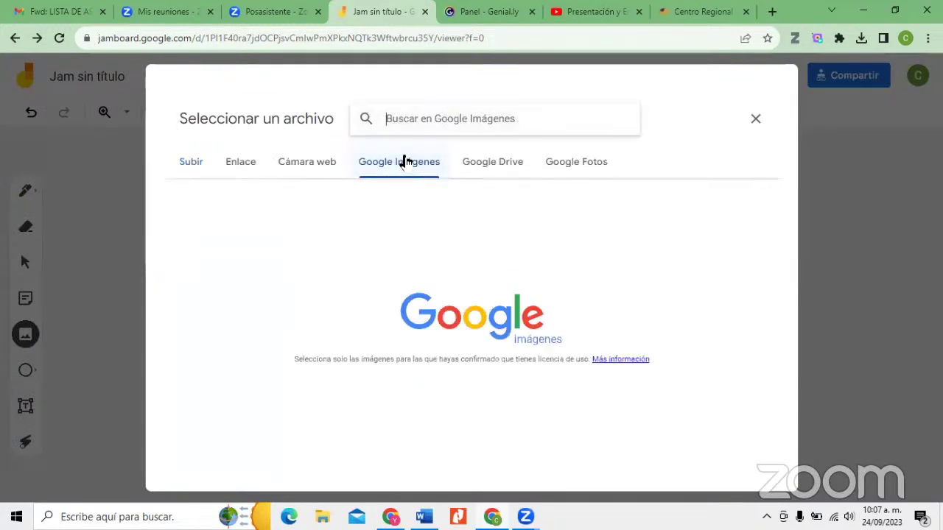
{"action": "left_click", "coordinate": [188, 167]}
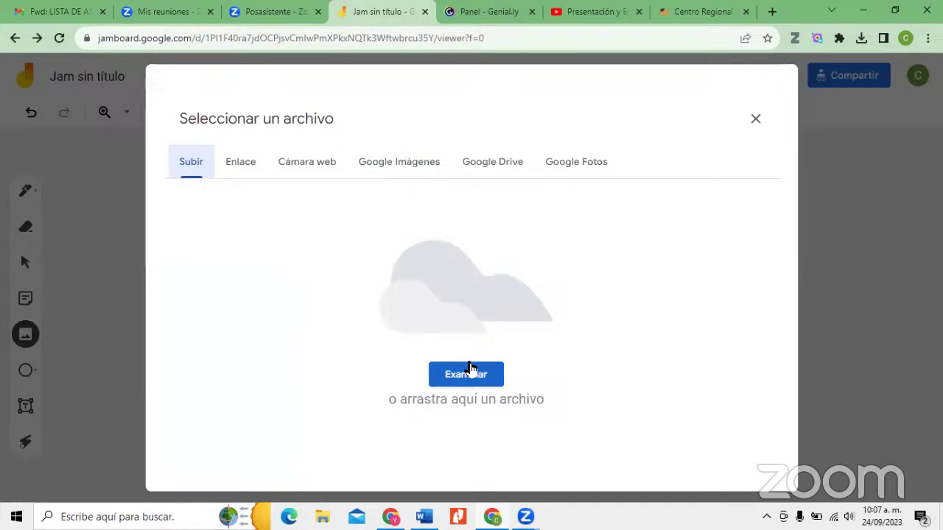
{"action": "left_click", "coordinate": [402, 166]}
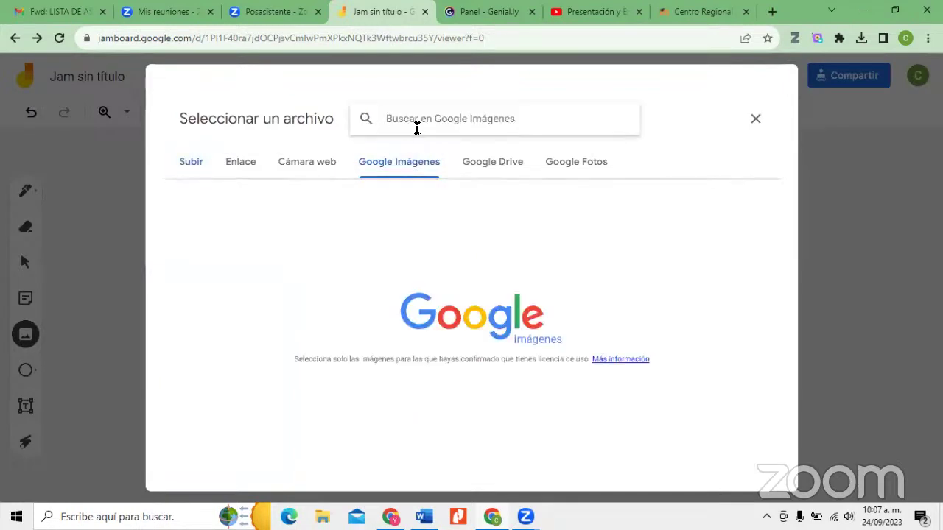
{"action": "type", "text": "gallo"}
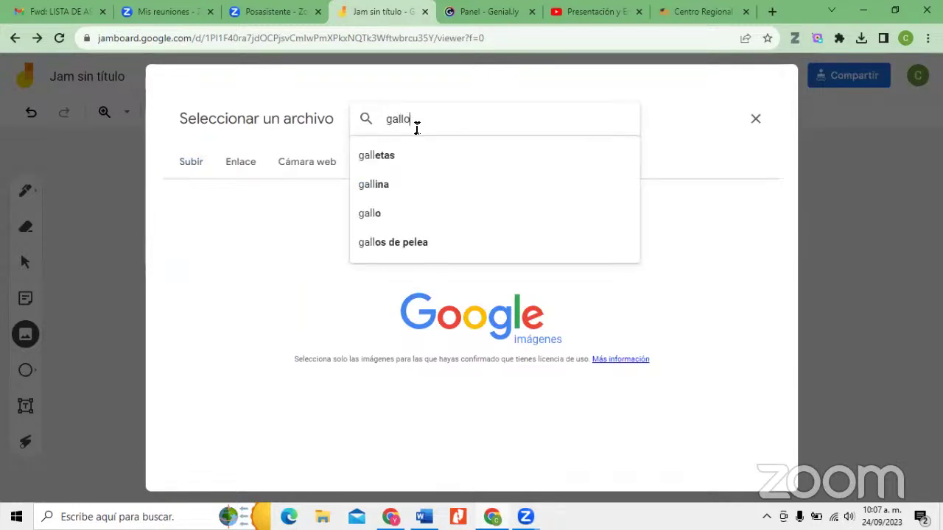
{"action": "key", "text": "Return"}
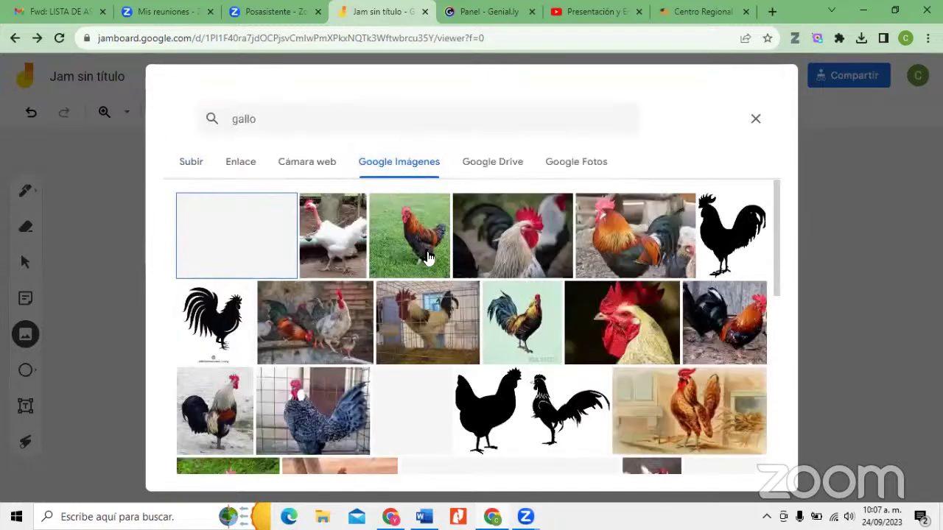
{"action": "left_click", "coordinate": [715, 227]}
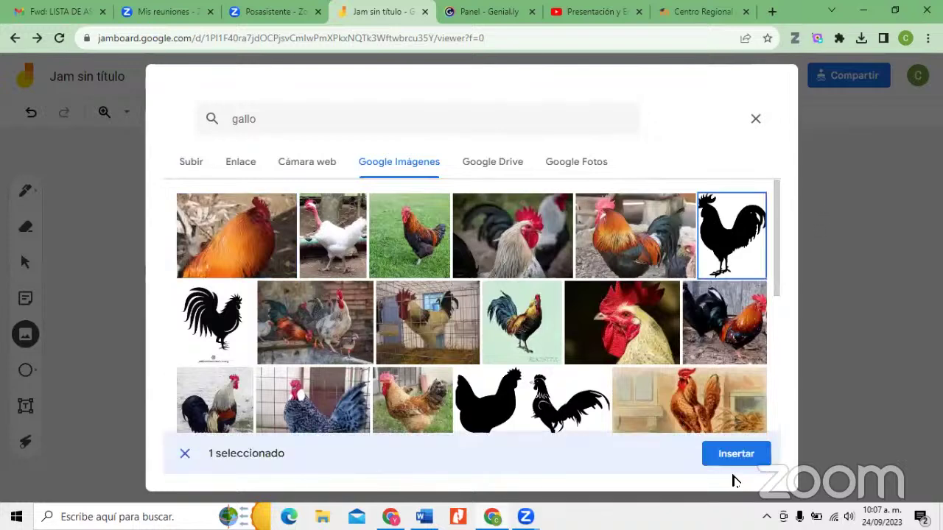
{"action": "left_click", "coordinate": [733, 455]}
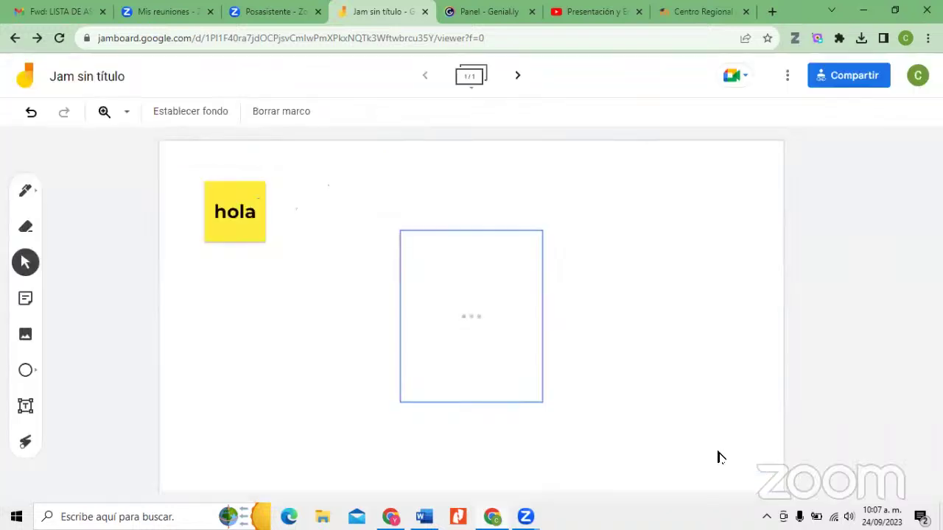
{"action": "left_click", "coordinate": [30, 336]}
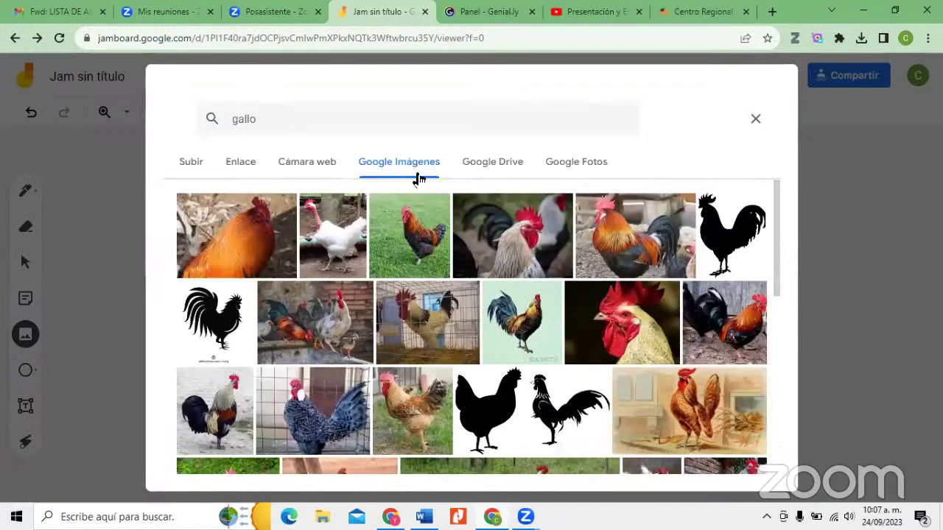
{"action": "left_click", "coordinate": [755, 120]}
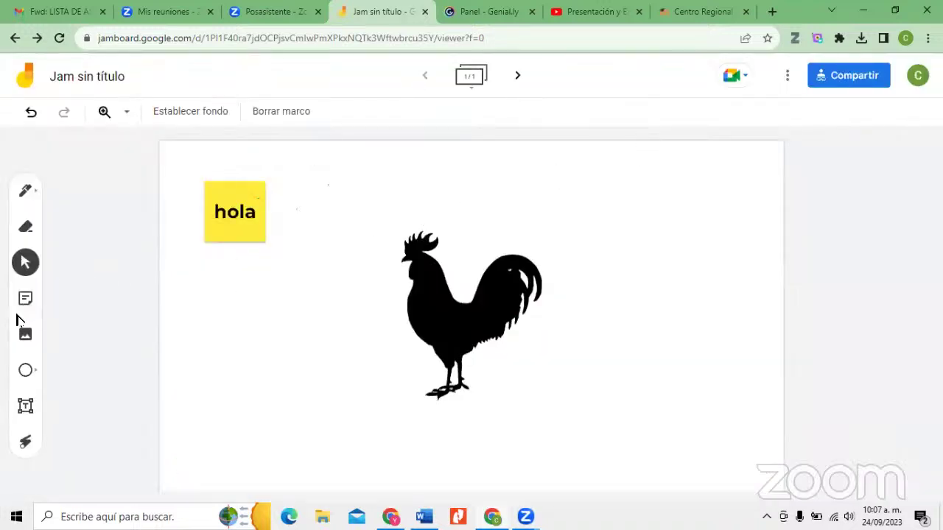
Add a text box reading 'hola saludos' to the right of the rooster.
{"action": "left_click", "coordinate": [29, 376]}
{"action": "left_click", "coordinate": [35, 377]}
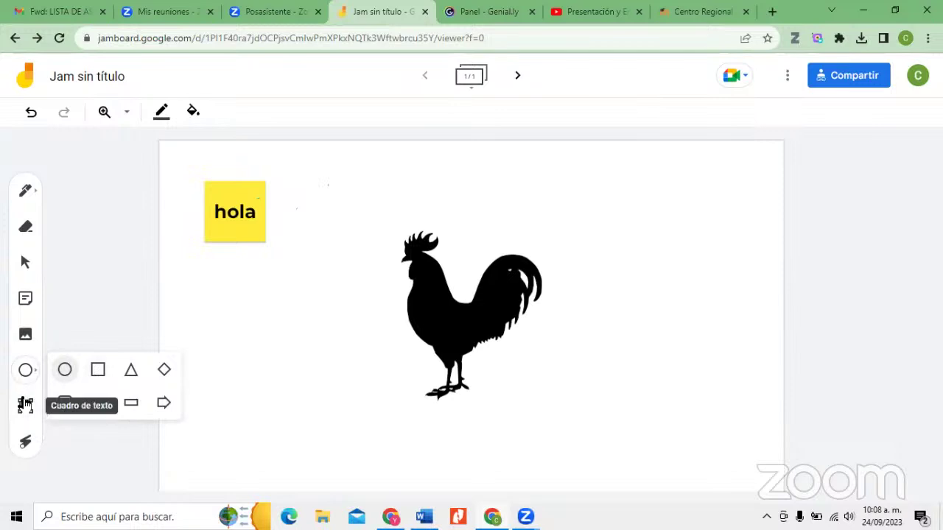
{"action": "left_click", "coordinate": [25, 405]}
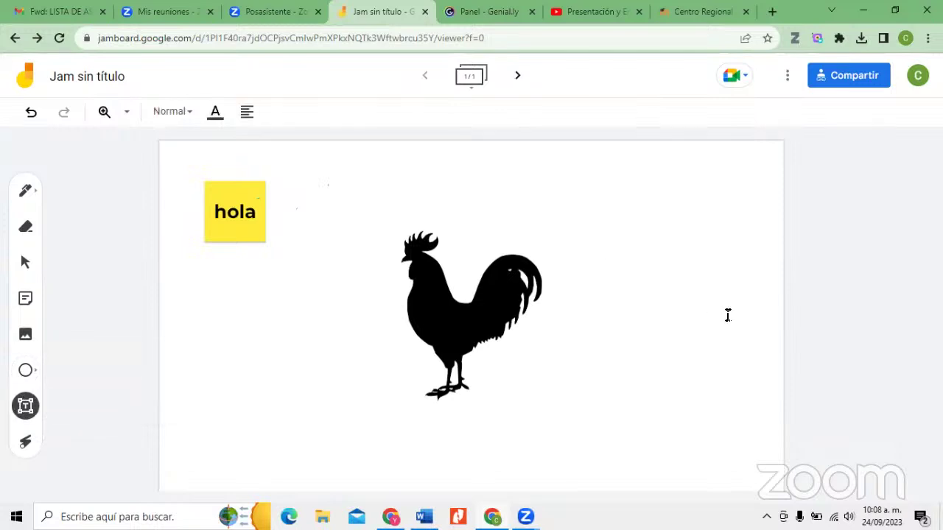
{"action": "left_click", "coordinate": [589, 251]}
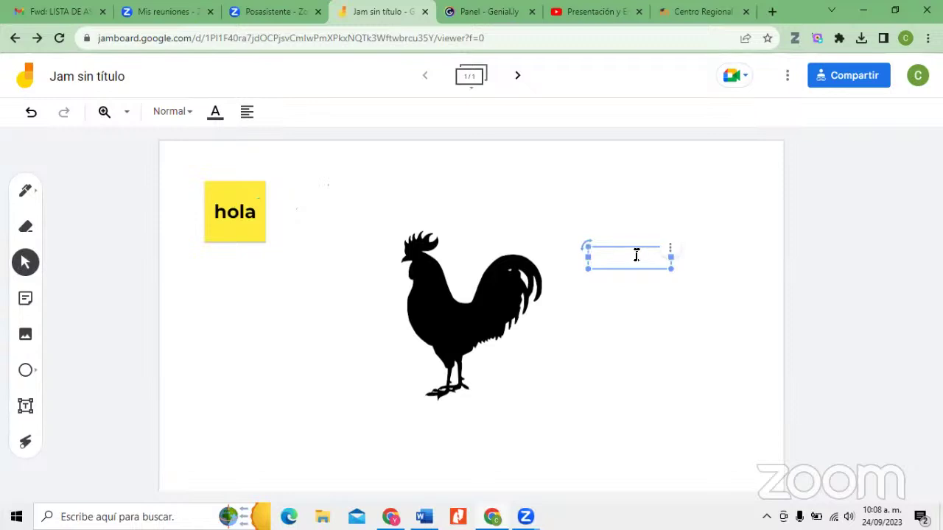
{"action": "type", "text": "hola saludos"}
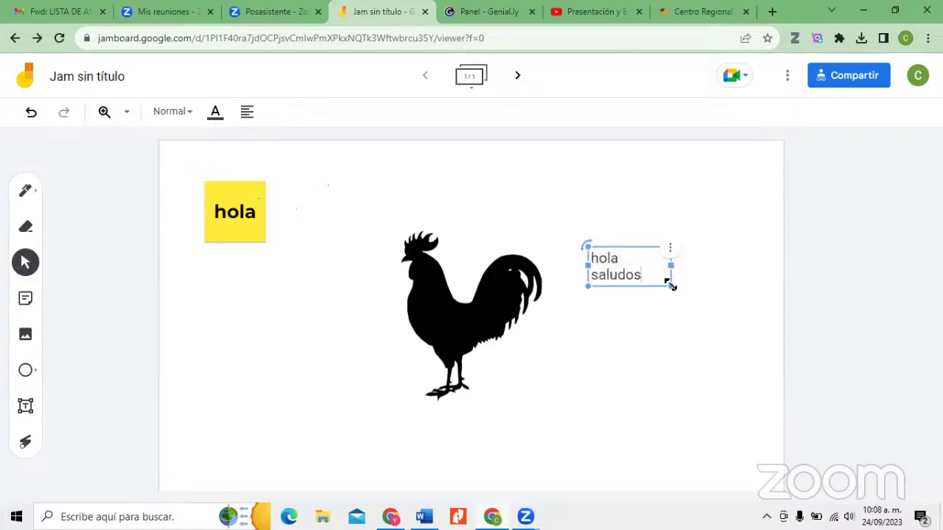
Enlarge the 'hola saludos' text box and centre-align its text.
{"action": "left_click_drag", "start_coordinate": [670, 285], "coordinate": [743, 319]}
{"action": "left_click", "coordinate": [643, 289]}
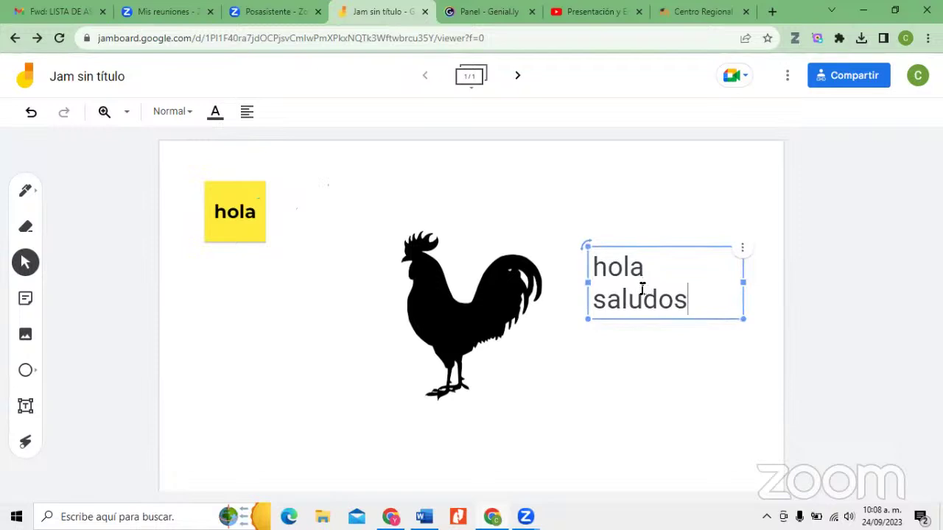
{"action": "double_click", "coordinate": [630, 282]}
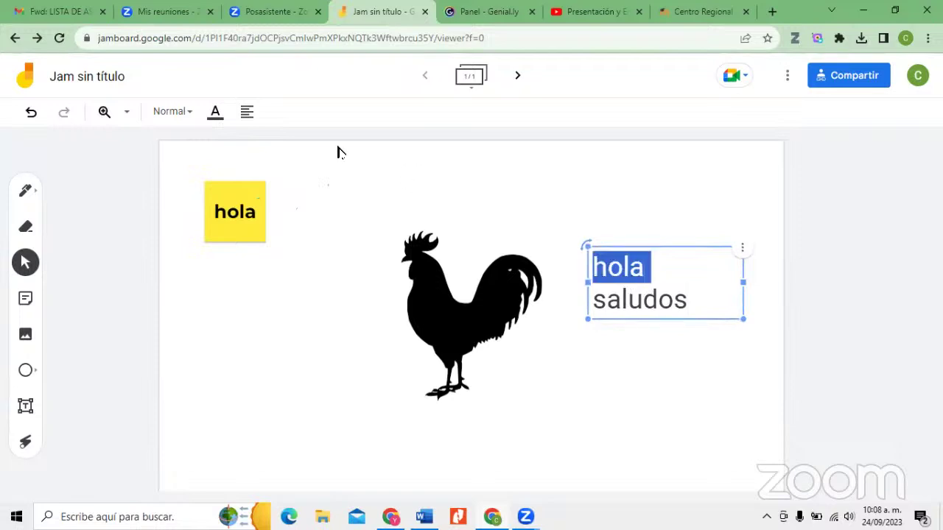
{"action": "left_click", "coordinate": [248, 117]}
{"action": "left_click", "coordinate": [248, 118]}
{"action": "left_click", "coordinate": [249, 120]}
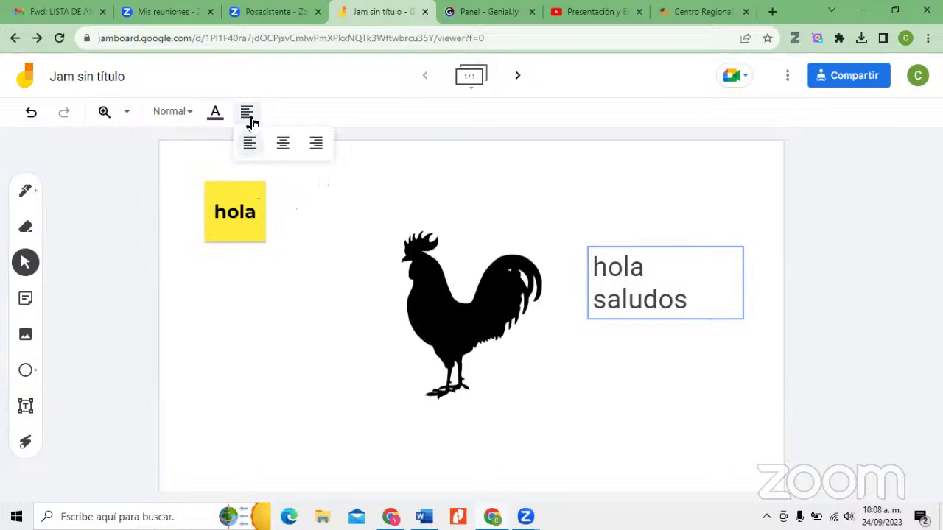
{"action": "left_click", "coordinate": [283, 144]}
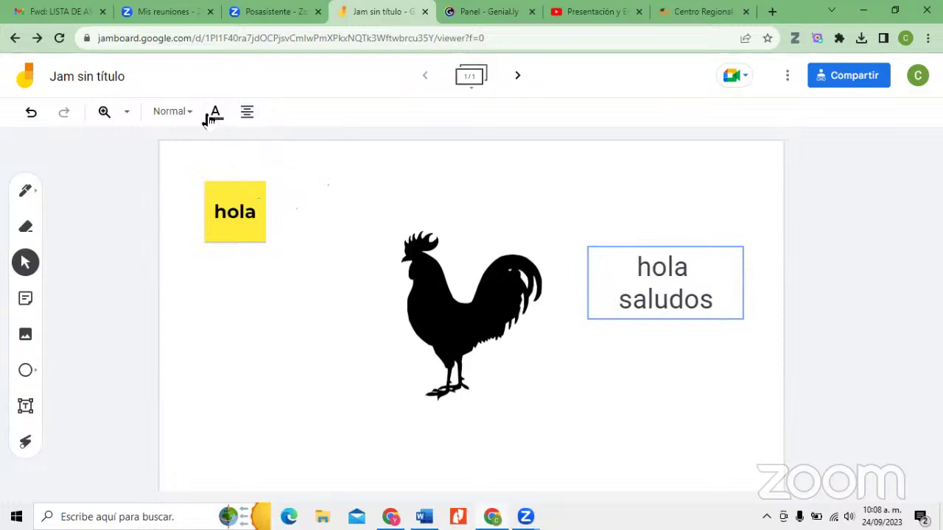
Style the 'hola saludos' text as Título and colour it red.
{"action": "left_click", "coordinate": [180, 114]}
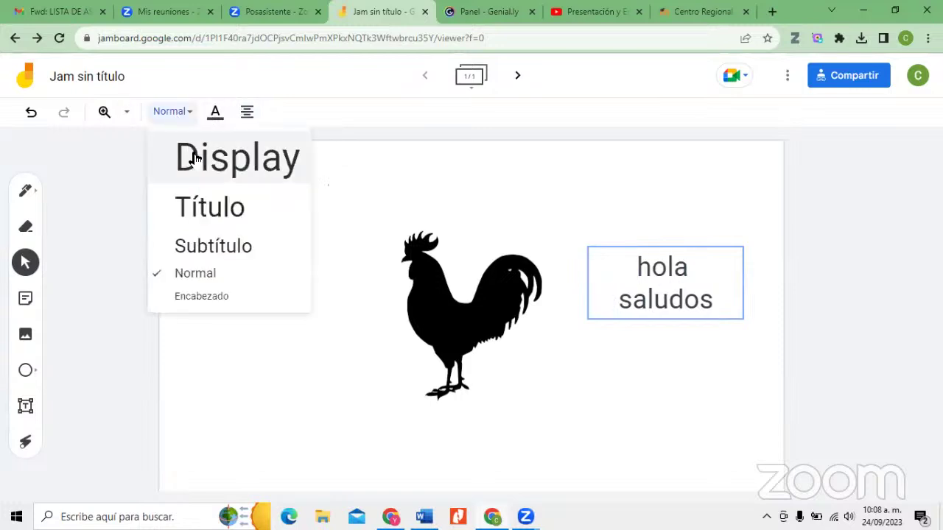
{"action": "left_click", "coordinate": [179, 210]}
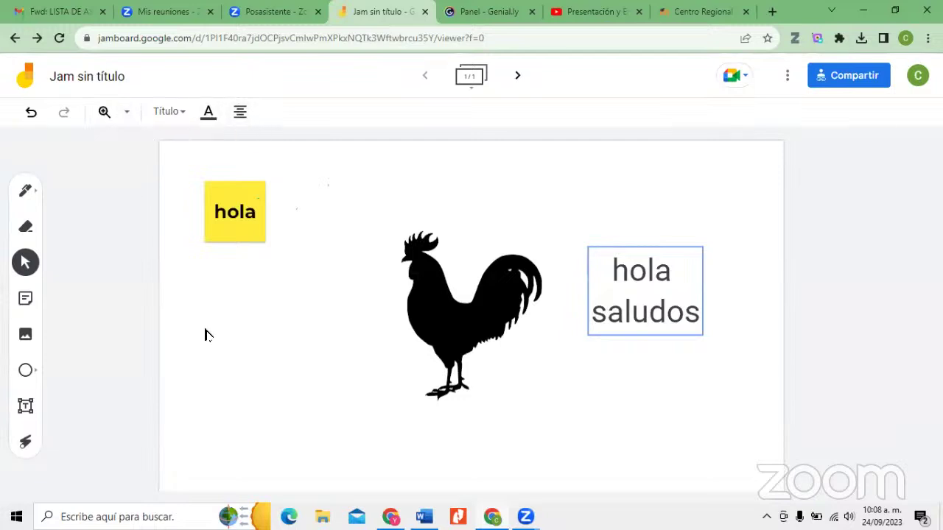
{"action": "left_click", "coordinate": [632, 265]}
{"action": "left_click", "coordinate": [631, 269]}
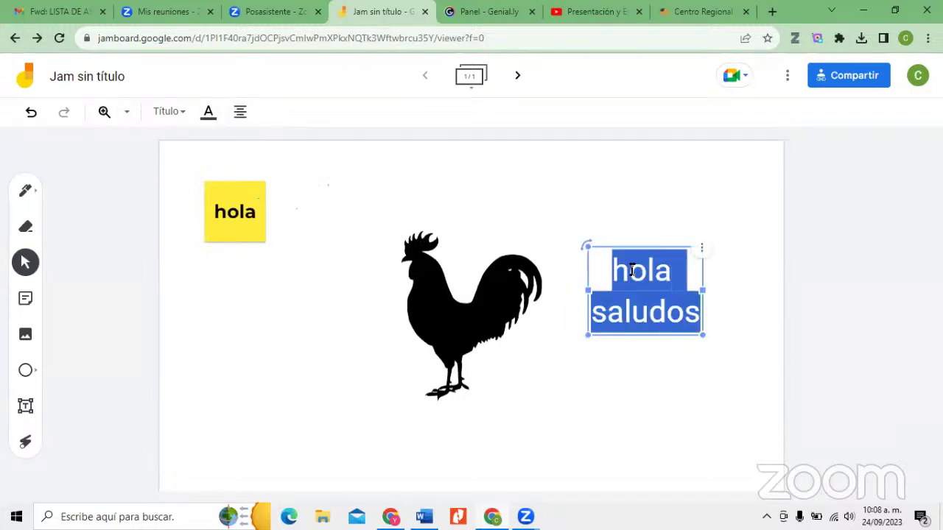
{"action": "left_click", "coordinate": [208, 114]}
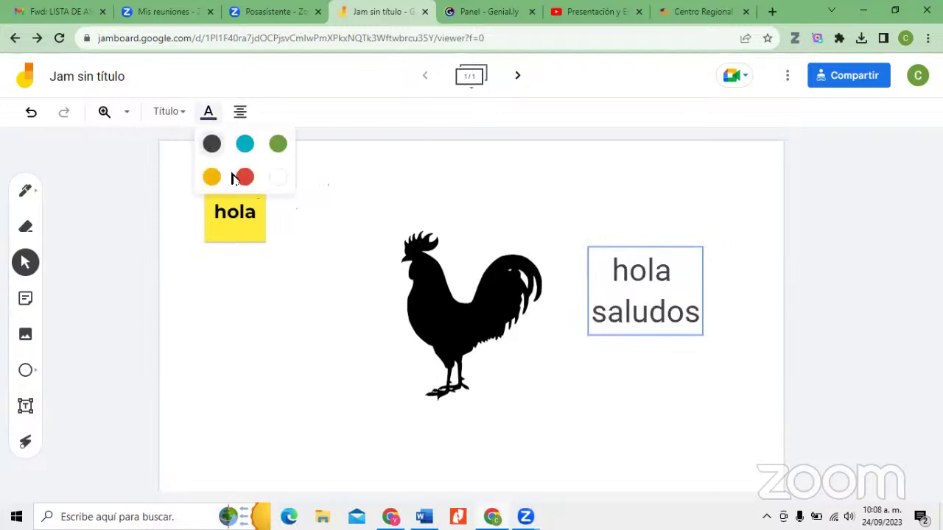
{"action": "left_click", "coordinate": [246, 179]}
{"action": "left_click", "coordinate": [431, 199]}
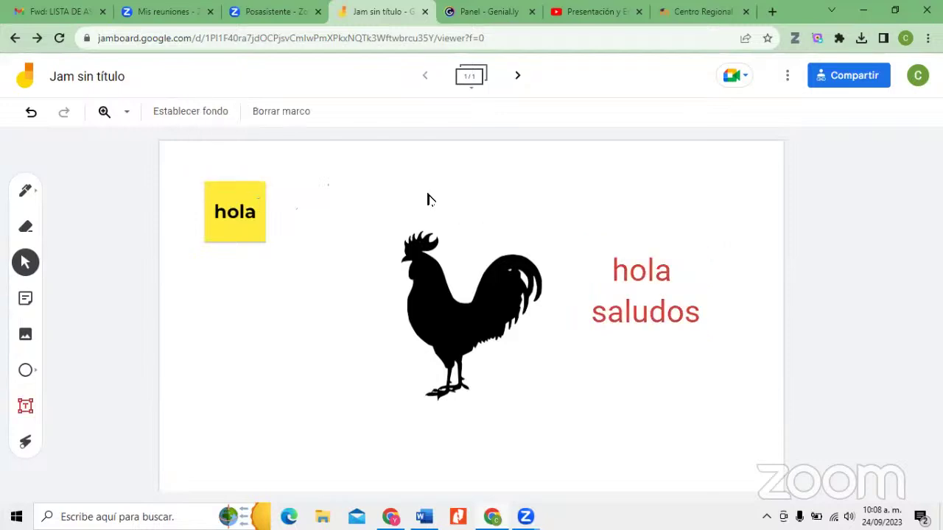
Trace fading laser-pointer trails beside and around the rooster, down to its feet.
{"action": "left_click", "coordinate": [26, 442]}
{"action": "mouse_move", "coordinate": [322, 337]}
{"action": "left_mouse_down"}
{"action": "mouse_move", "coordinate": [307, 297]}
{"action": "mouse_move", "coordinate": [300, 405]}
{"action": "mouse_move", "coordinate": [410, 403]}
{"action": "mouse_move", "coordinate": [339, 352]}
{"action": "mouse_move", "coordinate": [383, 361]}
{"action": "left_mouse_up"}
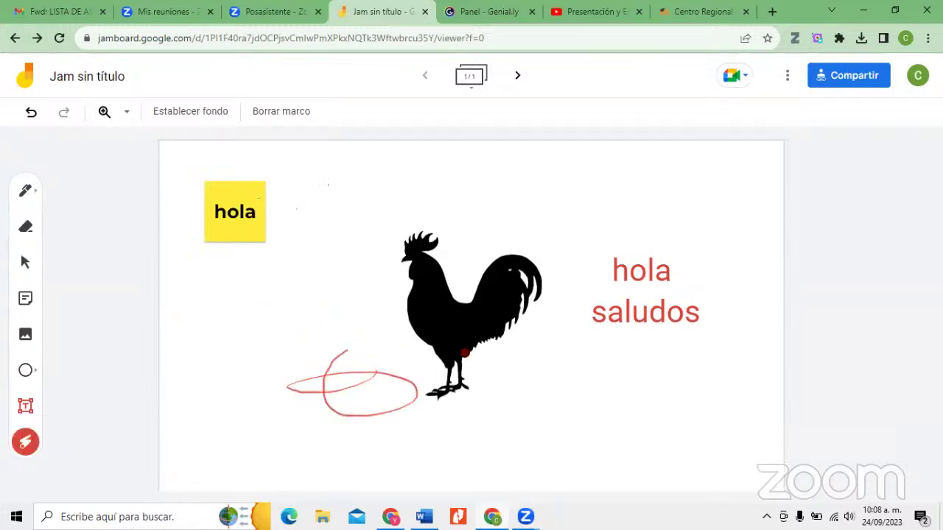
{"action": "mouse_move", "coordinate": [394, 295]}
{"action": "left_mouse_down"}
{"action": "mouse_move", "coordinate": [348, 337]}
{"action": "mouse_move", "coordinate": [471, 283]}
{"action": "mouse_move", "coordinate": [436, 399]}
{"action": "mouse_move", "coordinate": [446, 366]}
{"action": "left_mouse_up"}
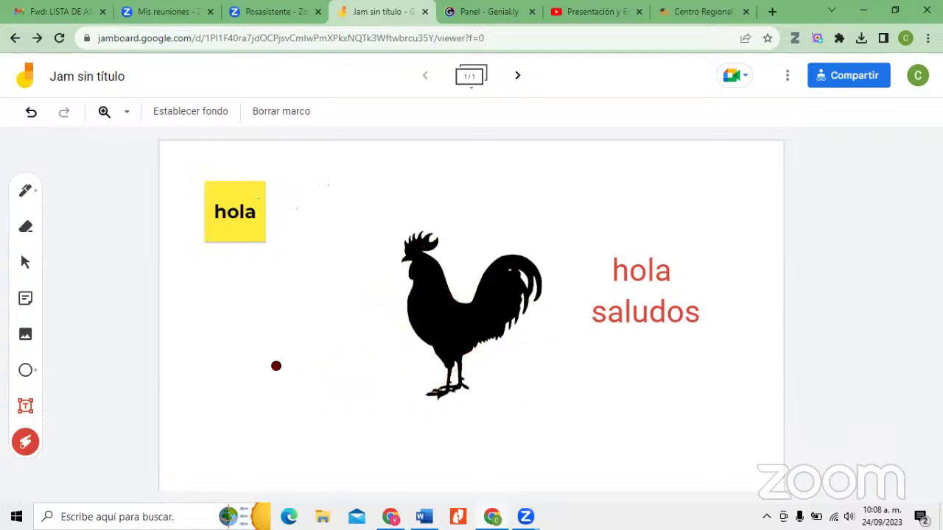
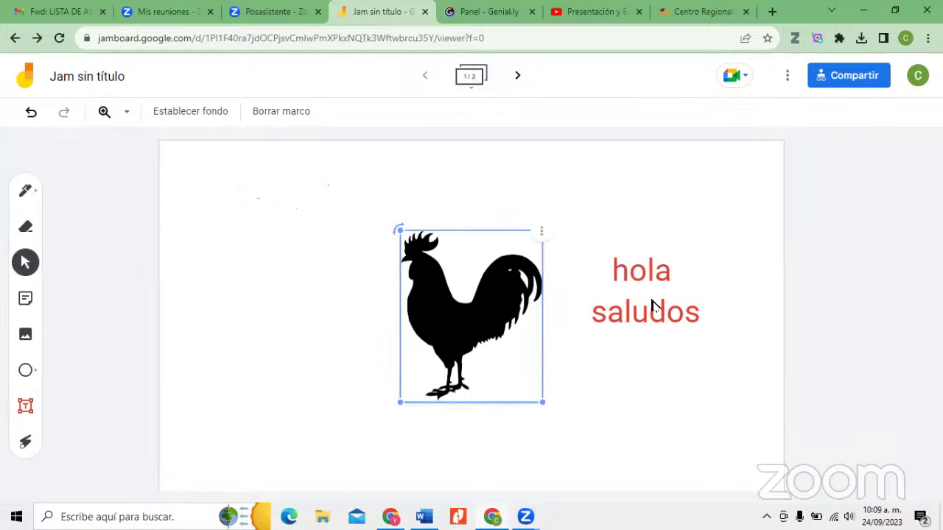
Delete the rooster image and the 'hola saludos' text, then switch to the Moodle users window.
{"action": "key", "text": "Delete"}
{"action": "left_click", "coordinate": [623, 289]}
{"action": "key", "text": "Delete"}
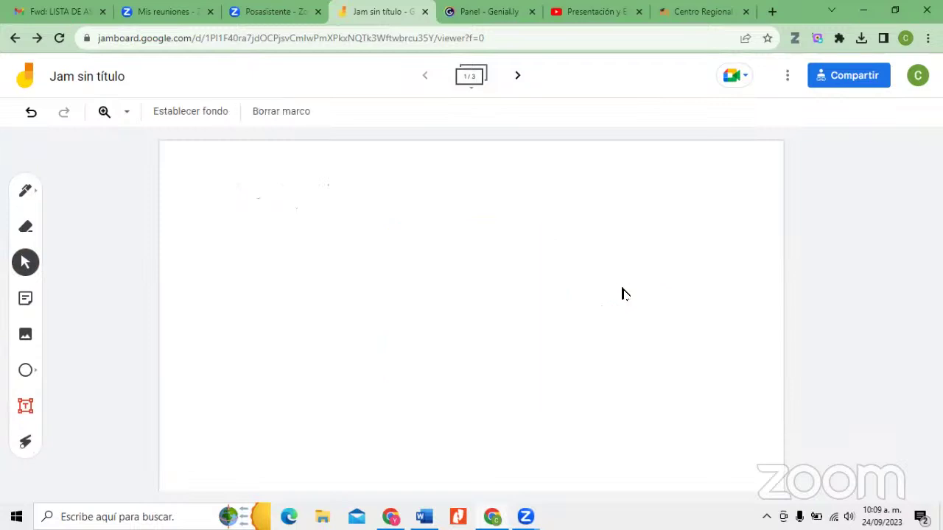
{"action": "left_click", "coordinate": [705, 9]}
{"action": "key", "text": "alt+Tab"}
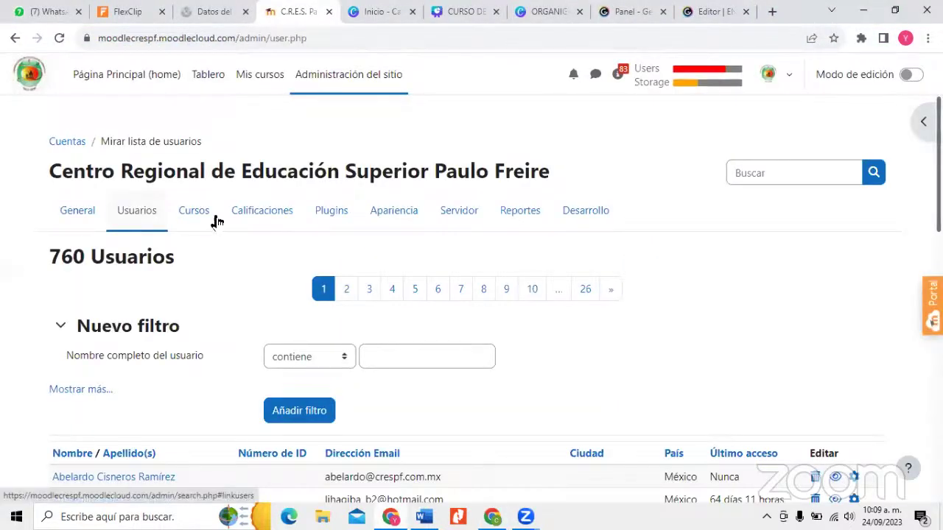
In Gestionar cursos, expand MAESTRÍA and open the 3ER. SEMESTRE TAE category.
{"action": "left_click", "coordinate": [258, 85]}
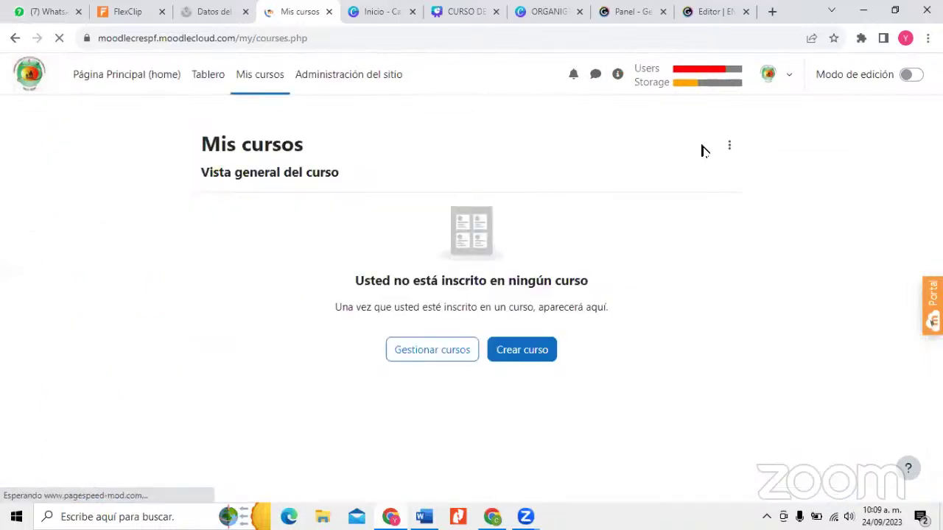
{"action": "left_click", "coordinate": [729, 145]}
{"action": "key", "text": "Down"}
{"action": "key", "text": "Down"}
{"action": "key", "text": "Return"}
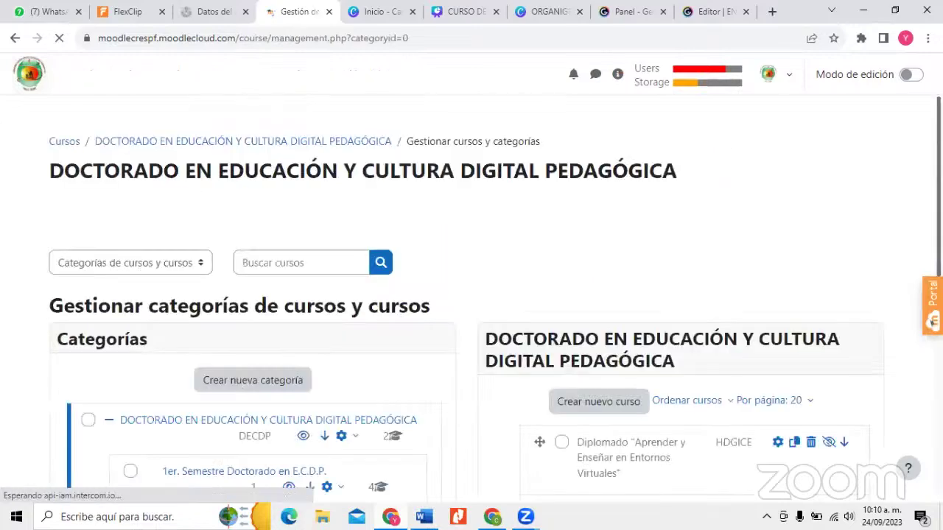
{"action": "scroll", "coordinate": [884, 331], "scroll_direction": "down", "scroll_amount": 5}
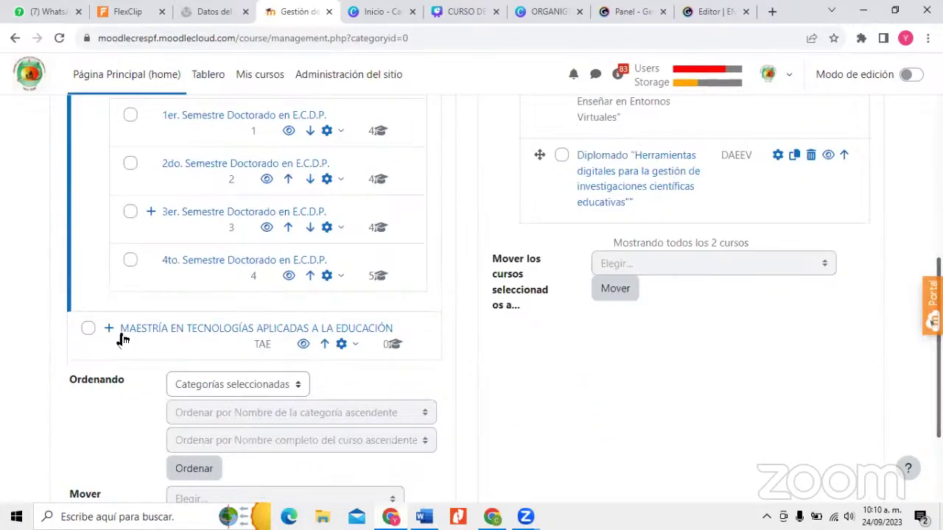
{"action": "left_click", "coordinate": [108, 331]}
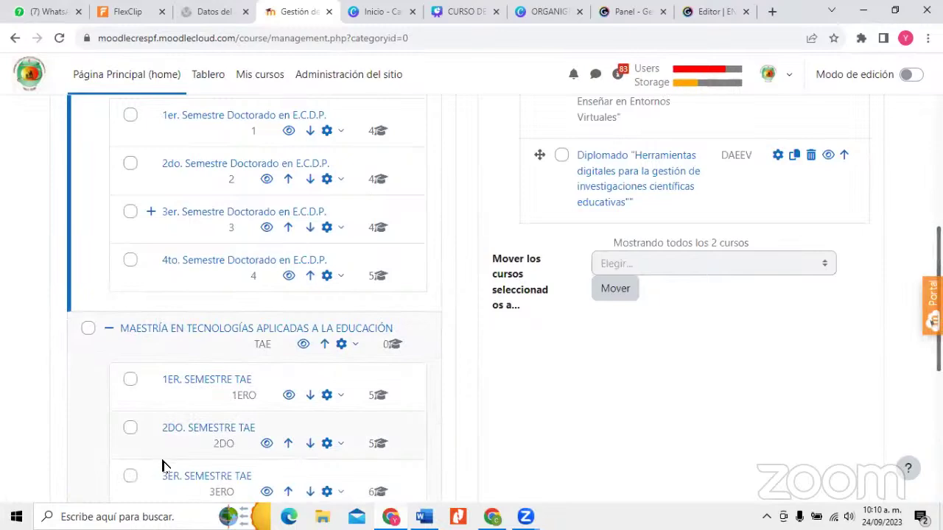
{"action": "left_click", "coordinate": [168, 476]}
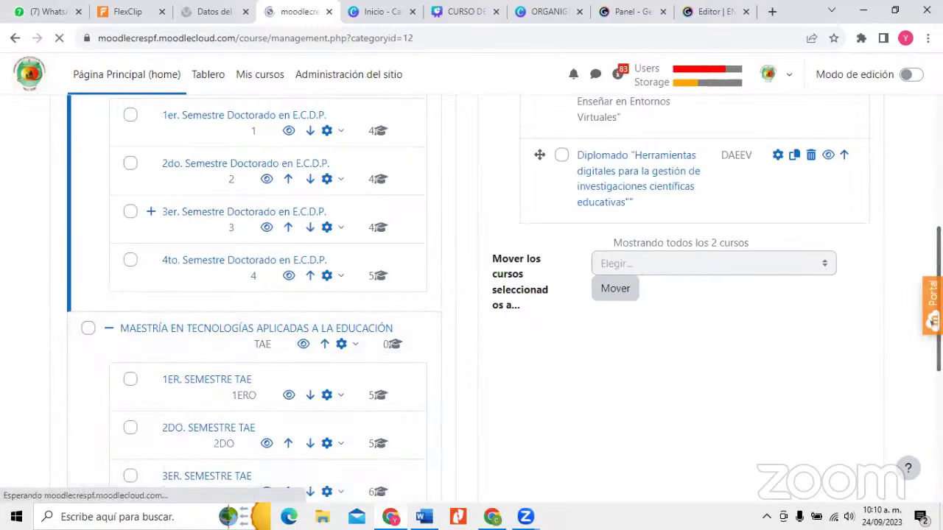
Open the IMAGEN Y PEDAGOGÍA course page and scroll to the 'El autorretrato' activity.
{"action": "scroll", "coordinate": [887, 331], "scroll_direction": "down", "scroll_amount": 4}
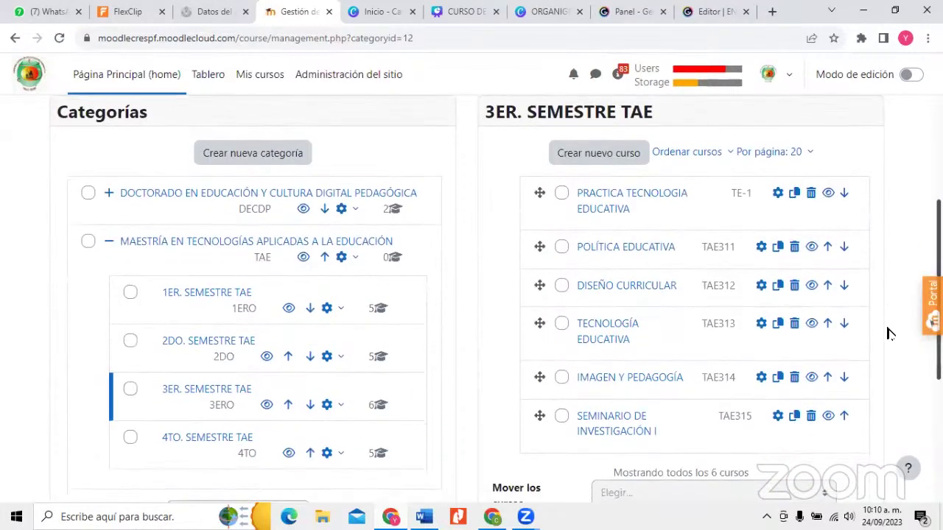
{"action": "scroll", "coordinate": [882, 349], "scroll_direction": "down", "scroll_amount": 2}
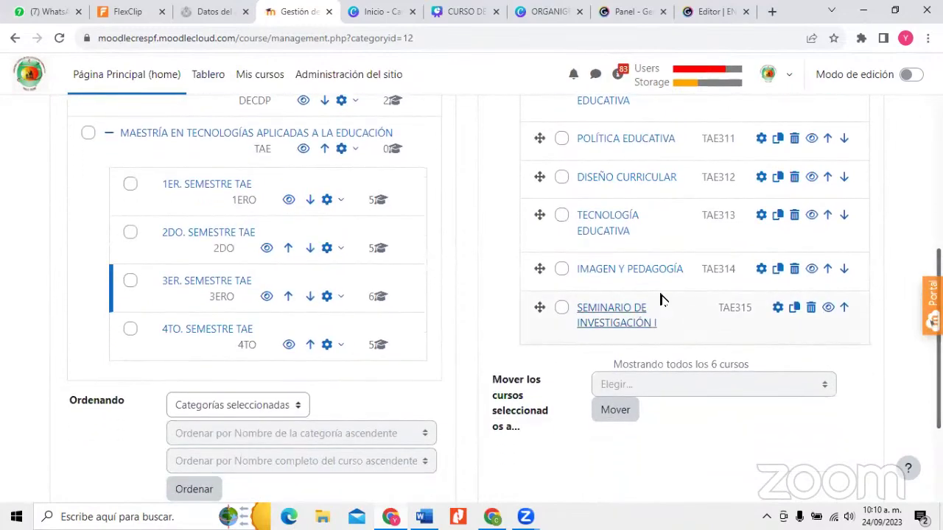
{"action": "left_click", "coordinate": [627, 271]}
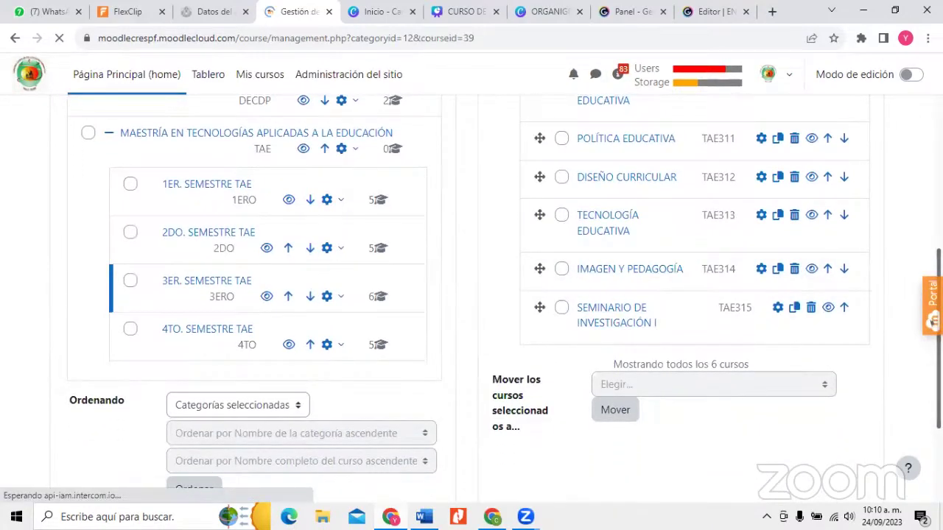
{"action": "scroll", "coordinate": [904, 330], "scroll_direction": "down", "scroll_amount": 10}
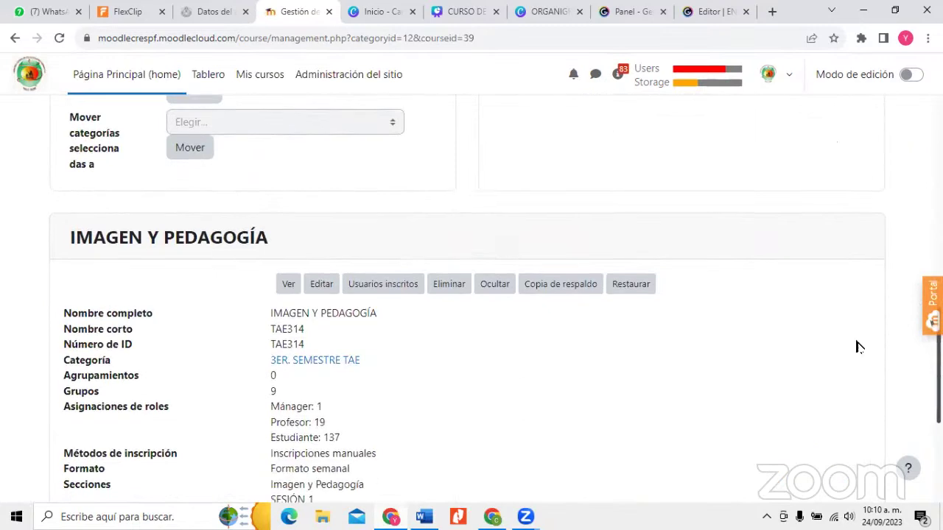
{"action": "left_click", "coordinate": [285, 285]}
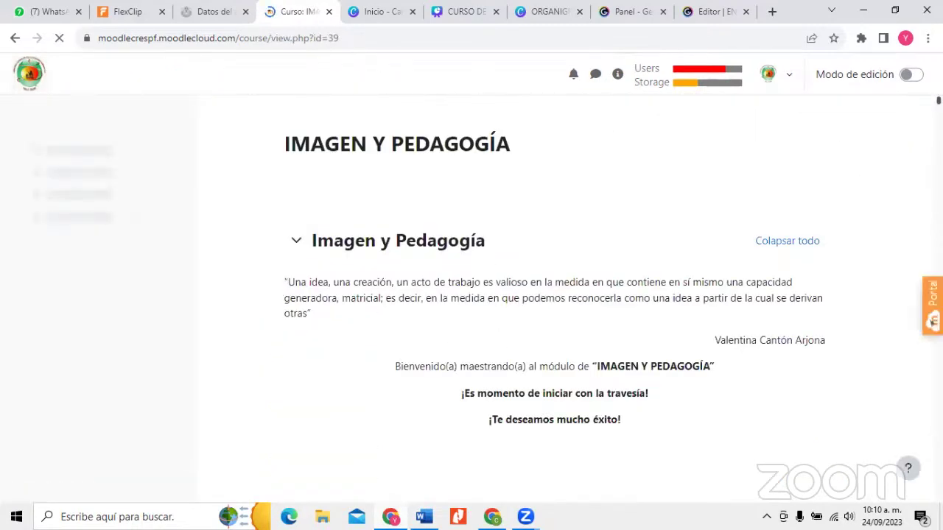
{"action": "scroll", "coordinate": [553, 294], "scroll_direction": "down", "scroll_amount": 5}
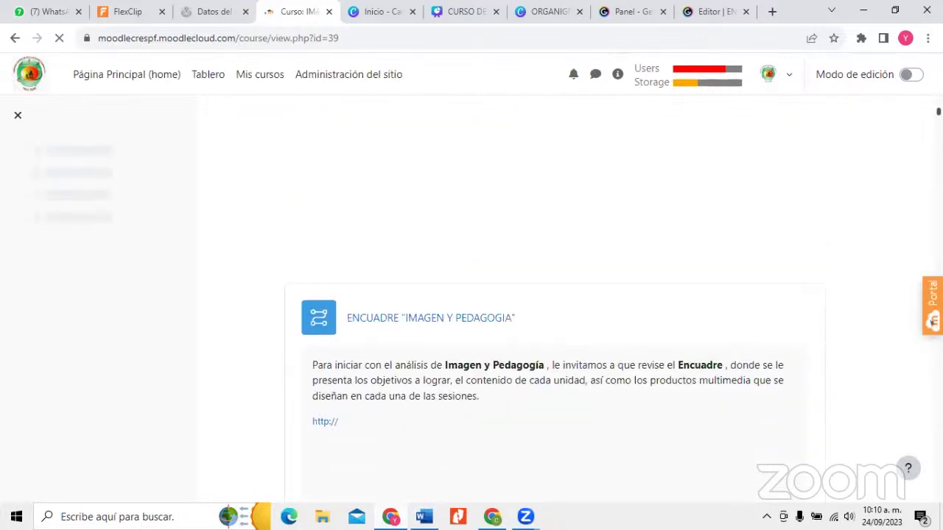
{"action": "scroll", "coordinate": [552, 295], "scroll_direction": "down", "scroll_amount": 5}
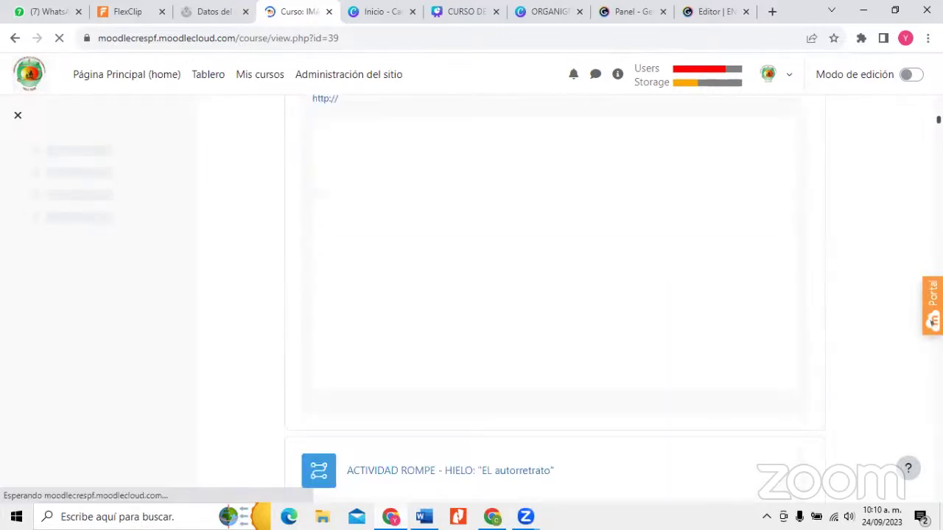
{"action": "scroll", "coordinate": [553, 294], "scroll_direction": "down", "scroll_amount": 3}
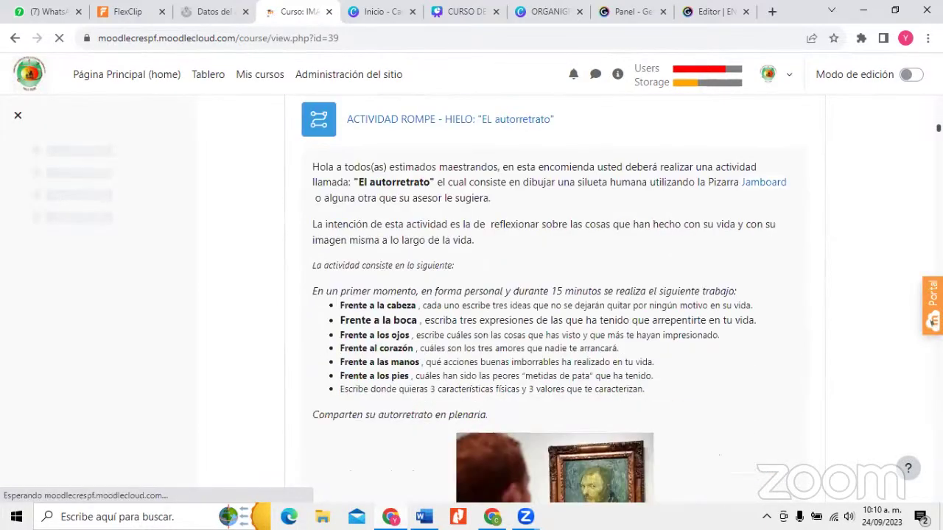
{"action": "scroll", "coordinate": [869, 144], "scroll_direction": "up", "scroll_amount": 3}
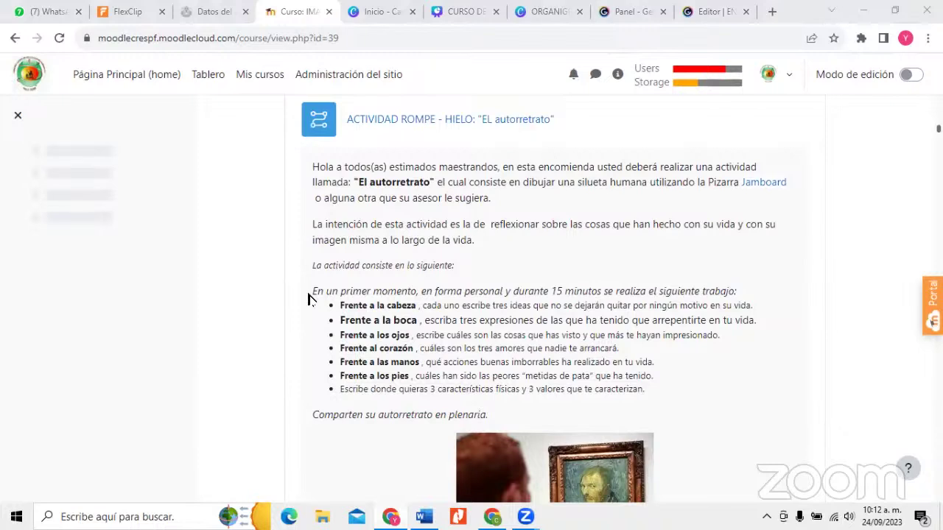
Select the instructions from 'En un primer momento' through the Frente a… prompts.
{"action": "left_click_drag", "start_coordinate": [309, 297], "coordinate": [654, 394]}
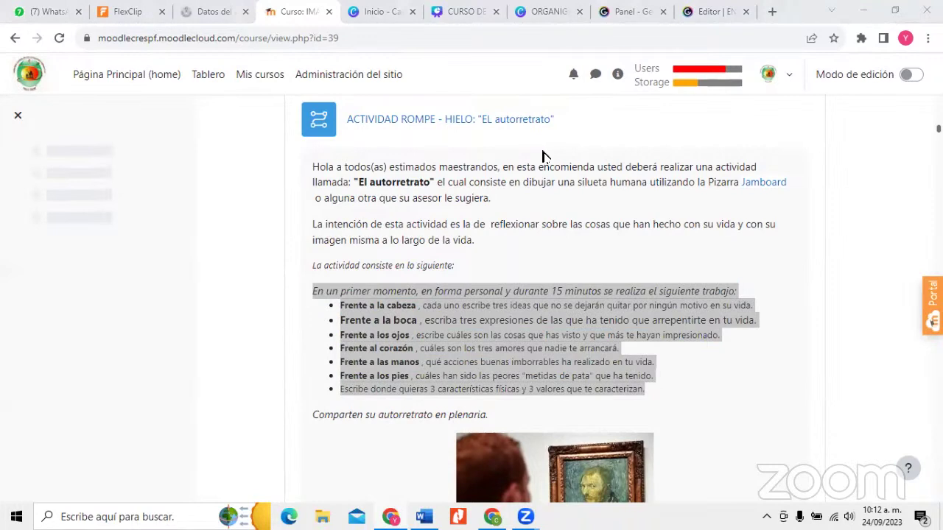
Back in Jamboard, search images for 'silueta de hombre' and insert a standing man silhouette.
{"action": "key", "text": "alt+Tab"}
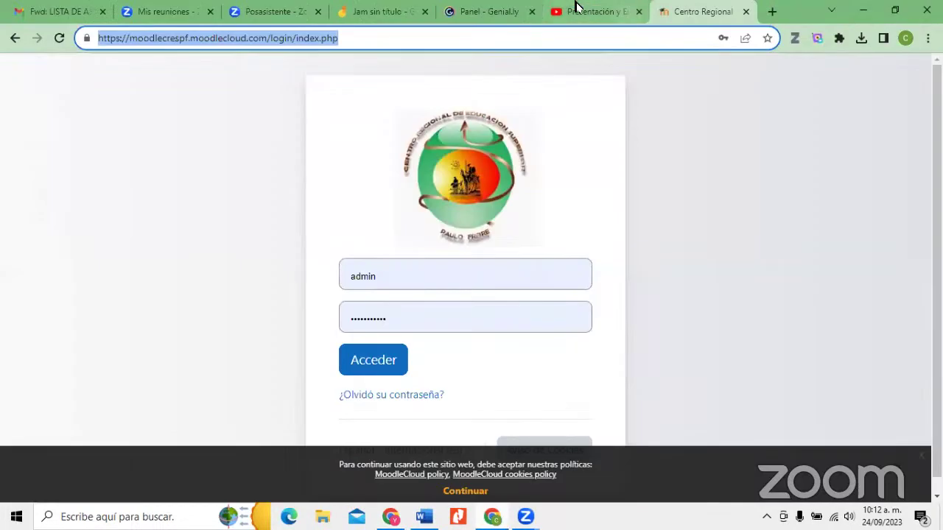
{"action": "left_click", "coordinate": [381, 9]}
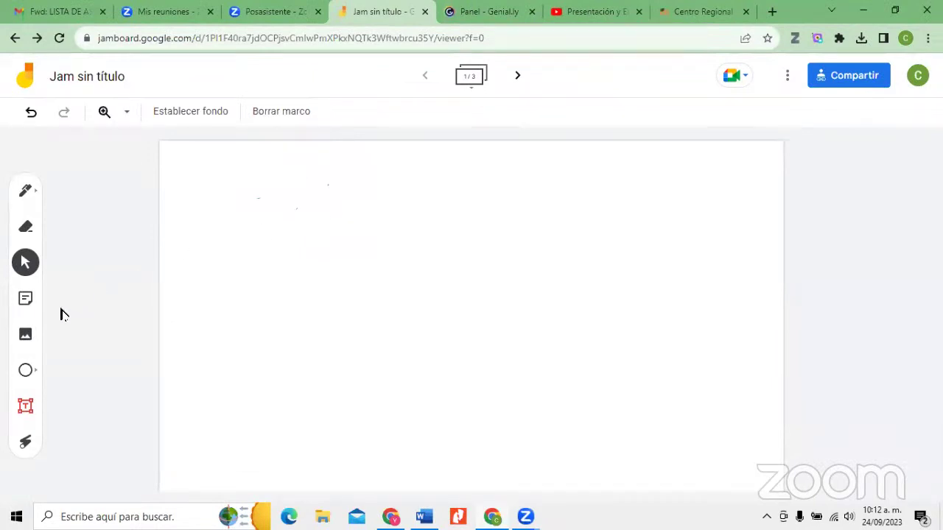
{"action": "left_click", "coordinate": [25, 338]}
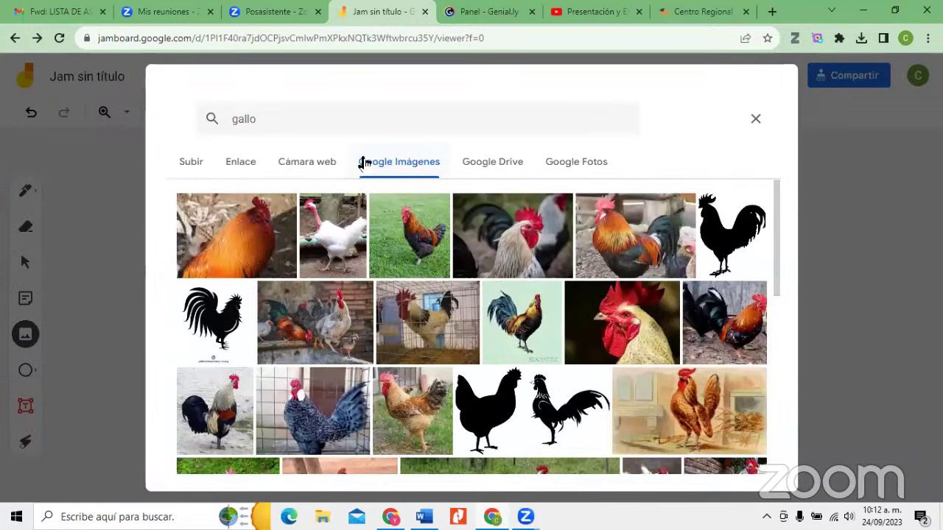
{"action": "type", "text": "silue"}
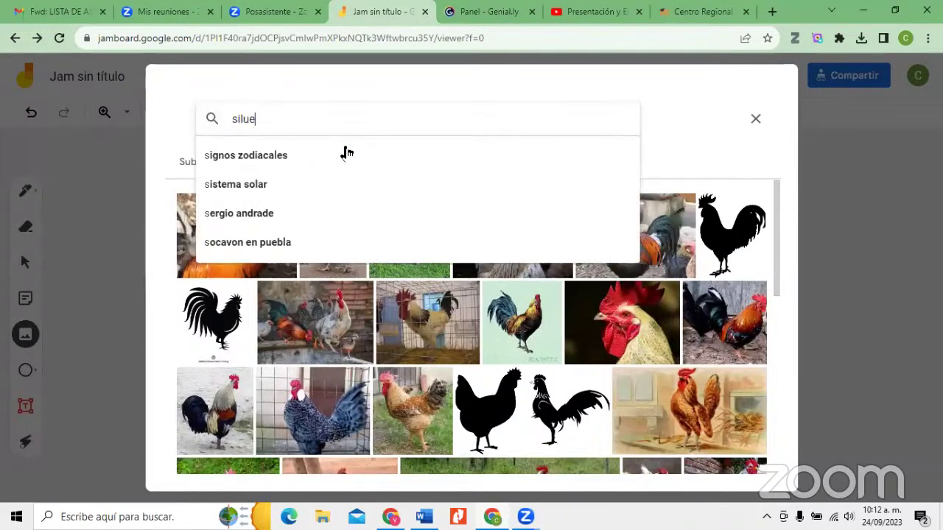
{"action": "type", "text": "ta de hombre"}
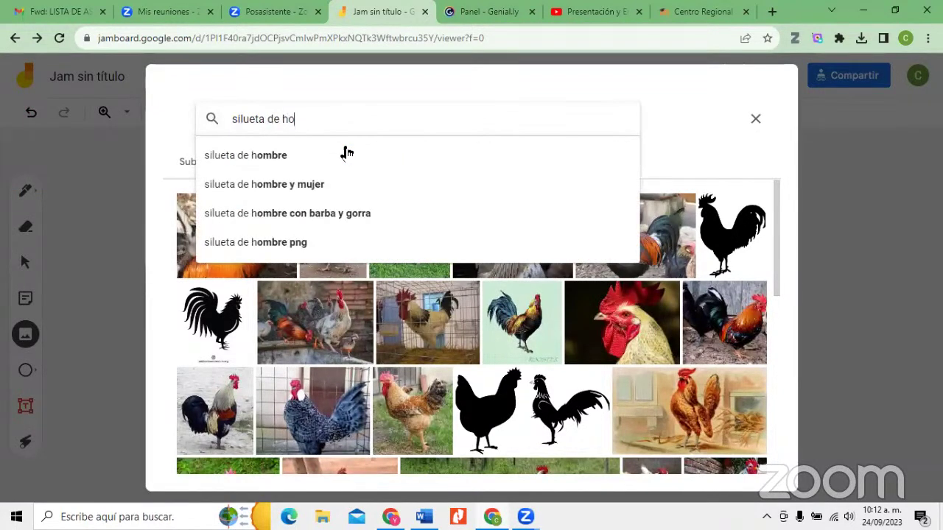
{"action": "key", "text": "Return"}
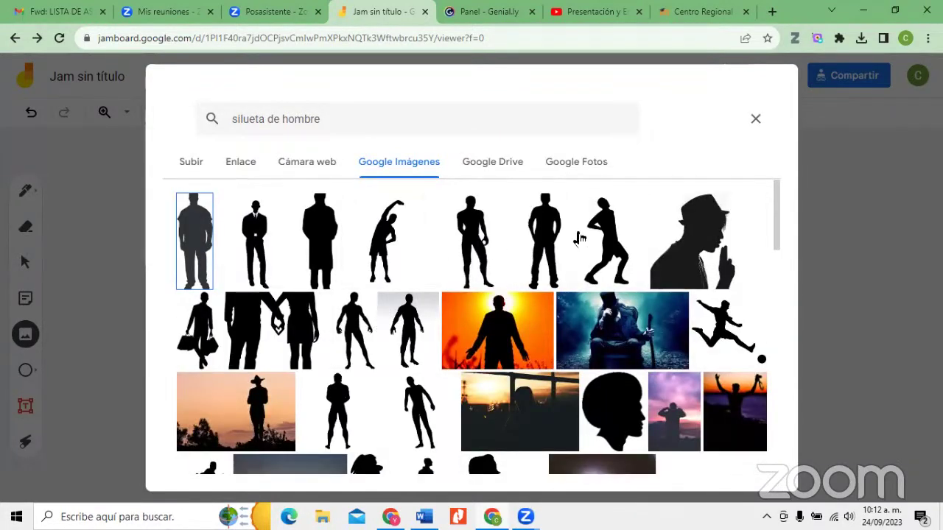
{"action": "left_click", "coordinate": [549, 241]}
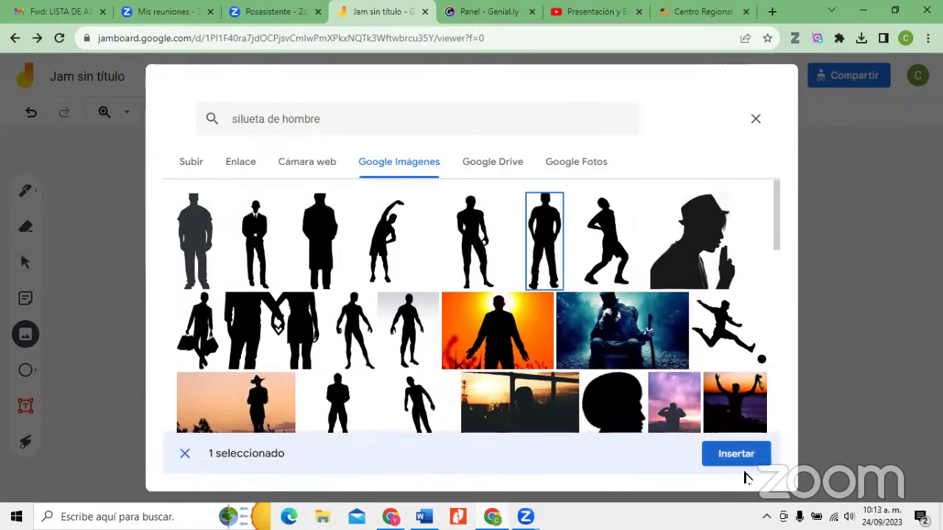
{"action": "left_click", "coordinate": [742, 463]}
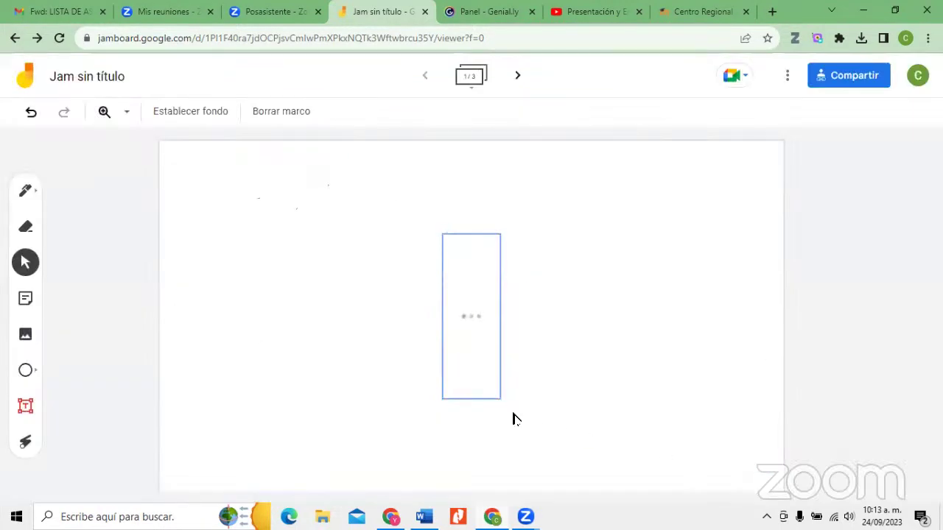
Enlarge the silhouette and position it near the centre of the frame.
{"action": "left_click_drag", "start_coordinate": [498, 398], "coordinate": [586, 439]}
{"action": "left_click_drag", "start_coordinate": [465, 345], "coordinate": [461, 343]}
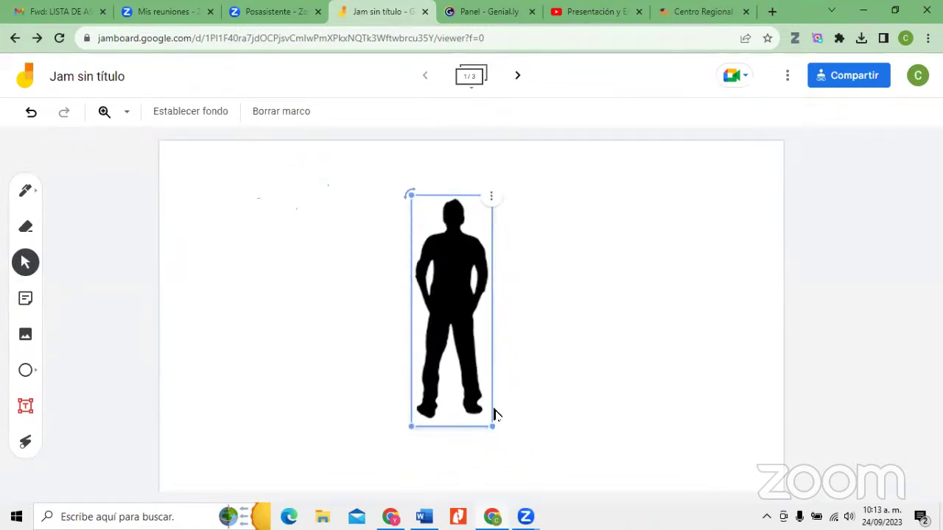
{"action": "left_click_drag", "start_coordinate": [492, 425], "coordinate": [516, 486]}
{"action": "left_click_drag", "start_coordinate": [482, 379], "coordinate": [499, 369]}
{"action": "left_click", "coordinate": [298, 308]}
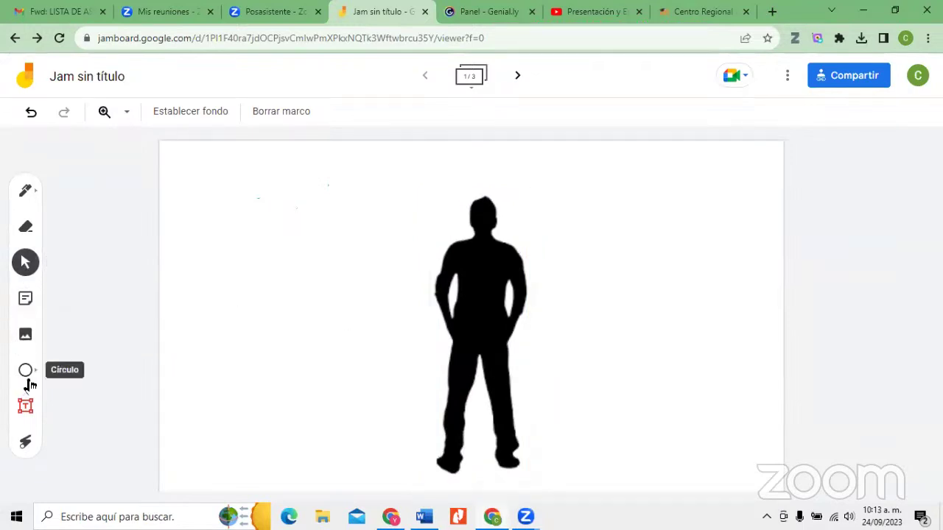
{"action": "left_click", "coordinate": [28, 193]}
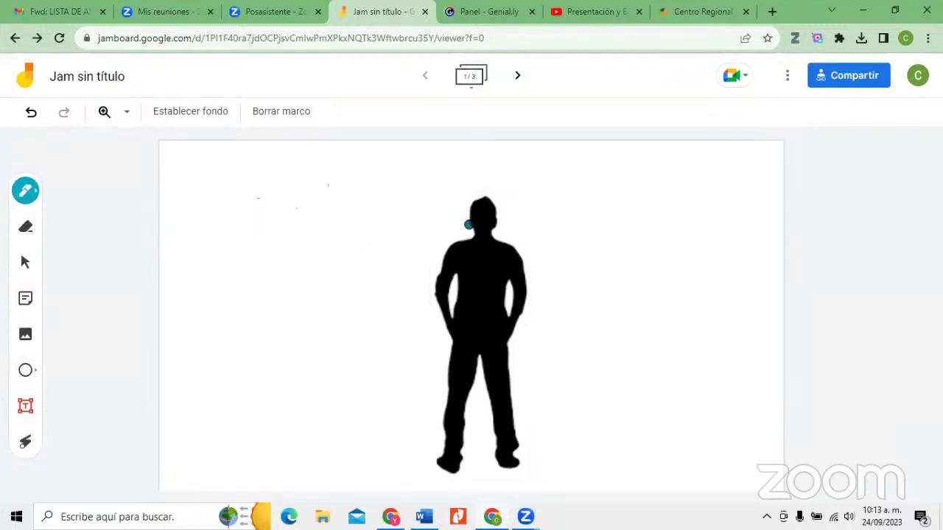
Sketch a pen line from the head, then add a yellow sticky note 'en mi cabeza: 3 metas....'.
{"action": "left_click_drag", "start_coordinate": [468, 224], "coordinate": [386, 217]}
{"action": "left_click", "coordinate": [25, 298]}
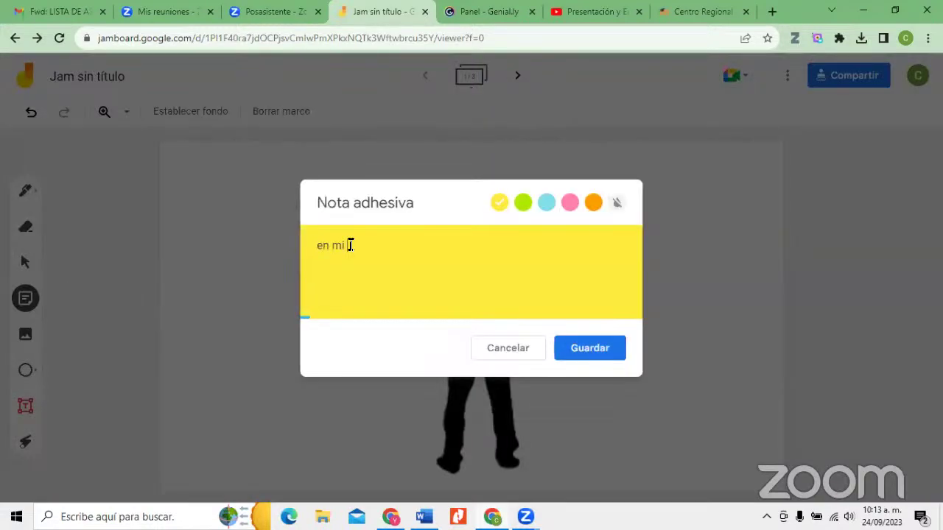
{"action": "type", "text": "en mi cane"}
{"action": "key", "text": "BackSpace"}
{"action": "key", "text": "BackSpace"}
{"action": "type", "text": "beza: 3 metas...."}
{"action": "left_click", "coordinate": [595, 349]}
{"action": "left_click", "coordinate": [501, 349]}
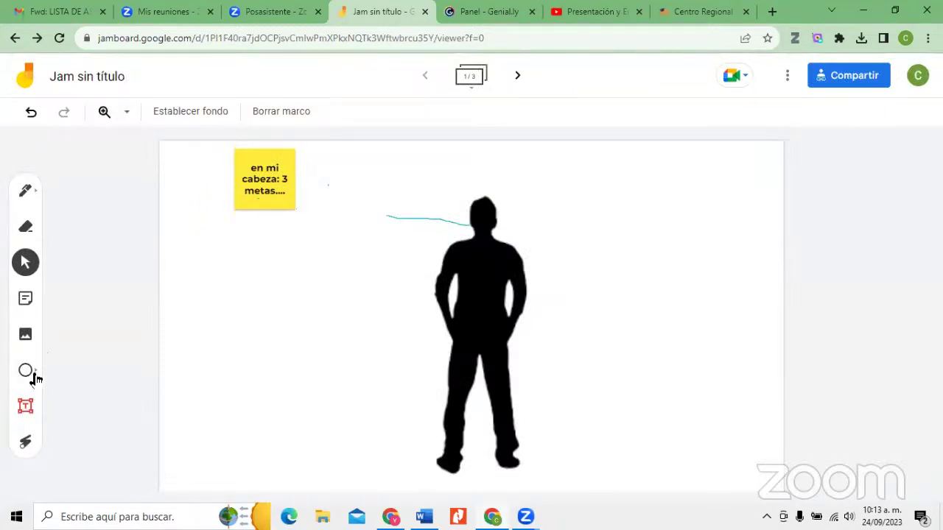
Draw a thin arrow shape from the note to the head and erase the stray cyan pen line.
{"action": "left_click", "coordinate": [26, 372]}
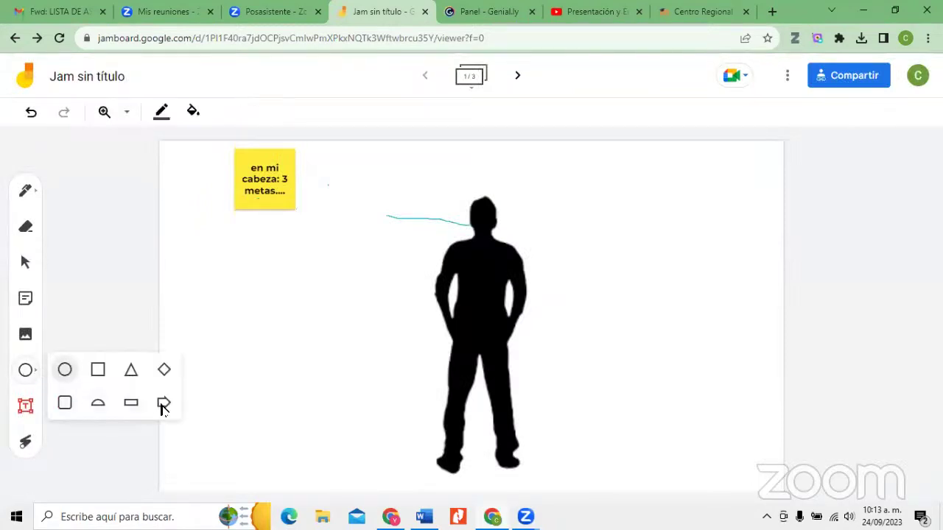
{"action": "left_click", "coordinate": [164, 404]}
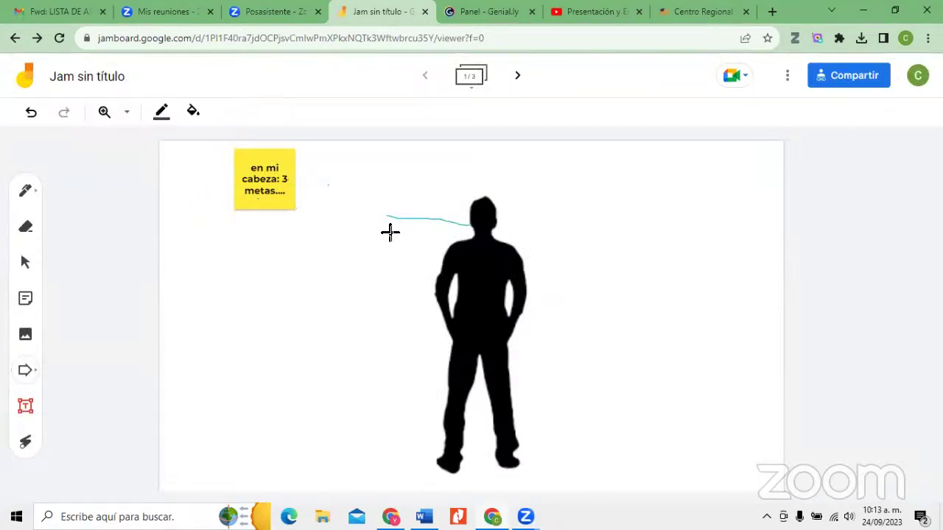
{"action": "left_click_drag", "start_coordinate": [294, 177], "coordinate": [480, 218]}
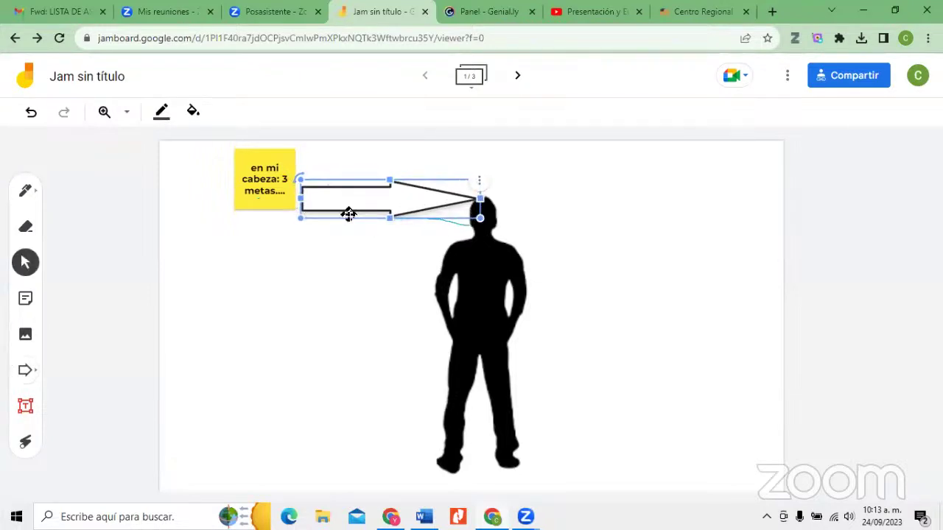
{"action": "left_click_drag", "start_coordinate": [391, 218], "coordinate": [414, 195]}
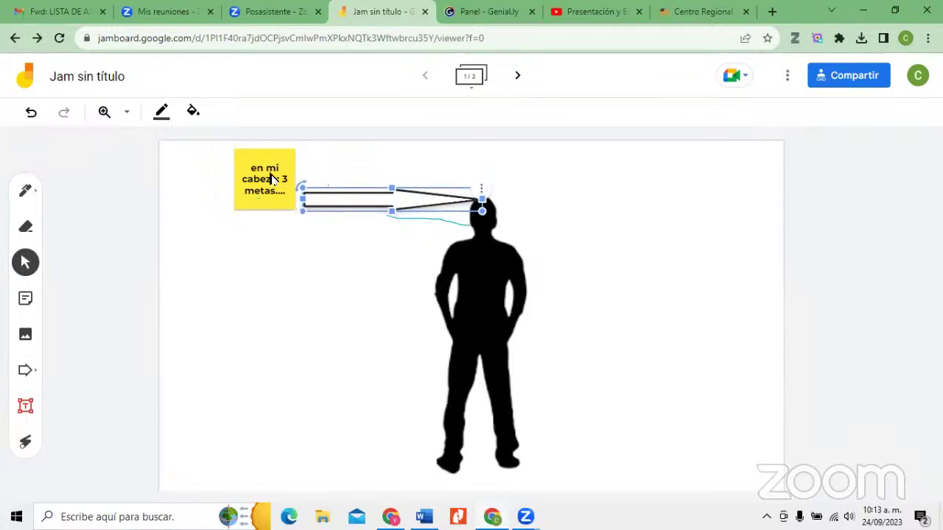
{"action": "key", "text": "Escape"}
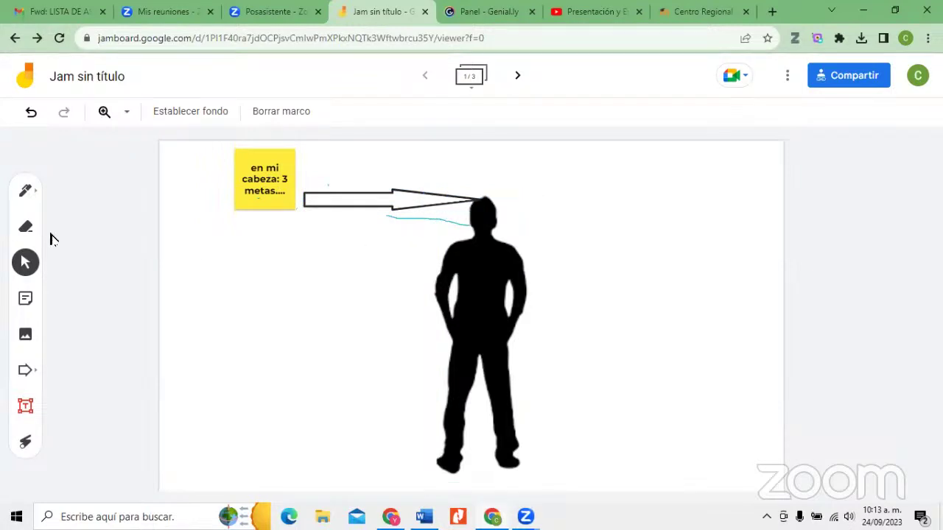
{"action": "left_click", "coordinate": [26, 229]}
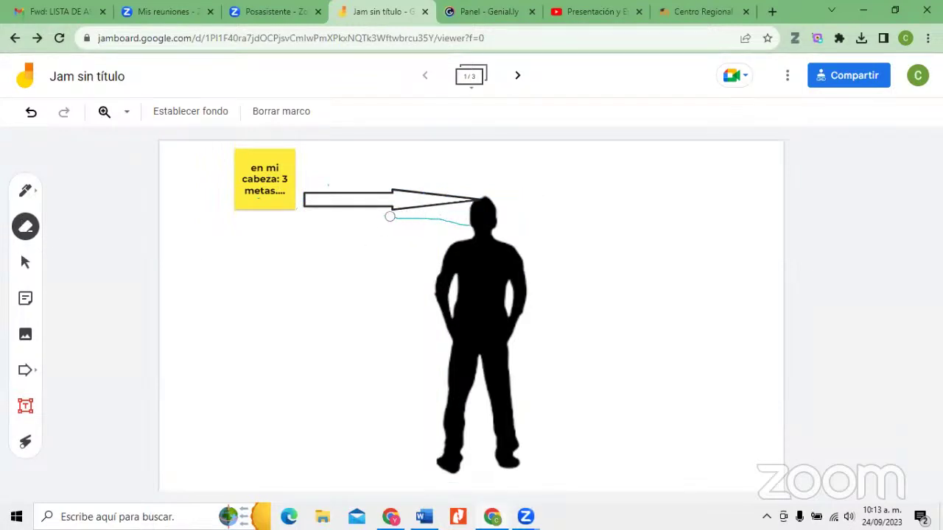
{"action": "left_click_drag", "start_coordinate": [389, 217], "coordinate": [472, 227]}
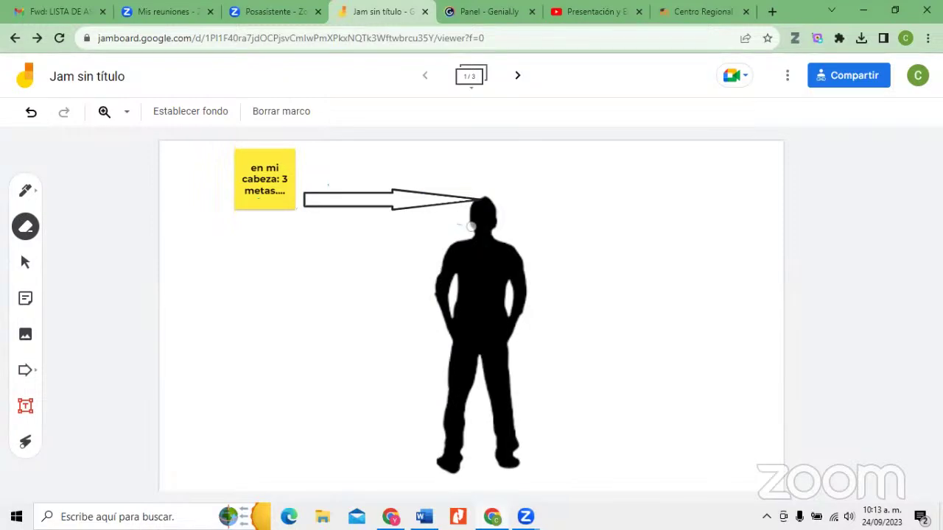
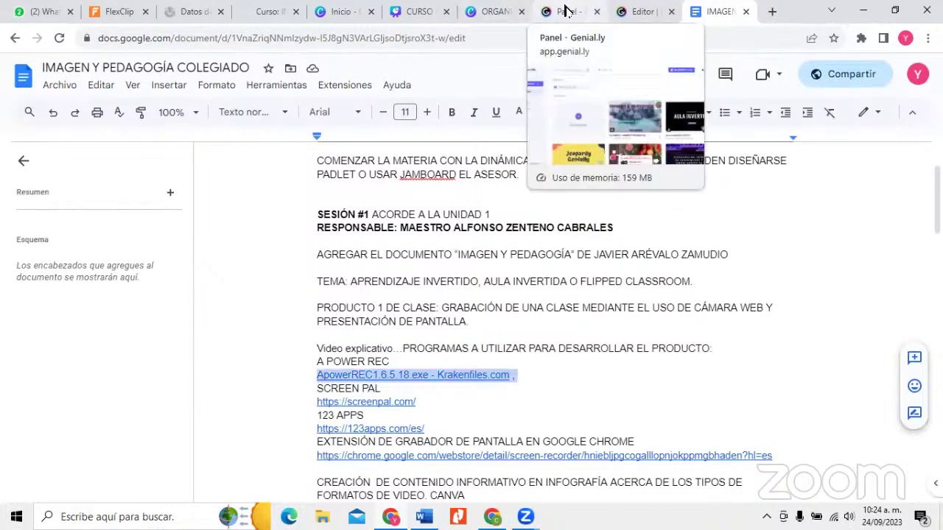
{"action": "left_click", "coordinate": [772, 12]}
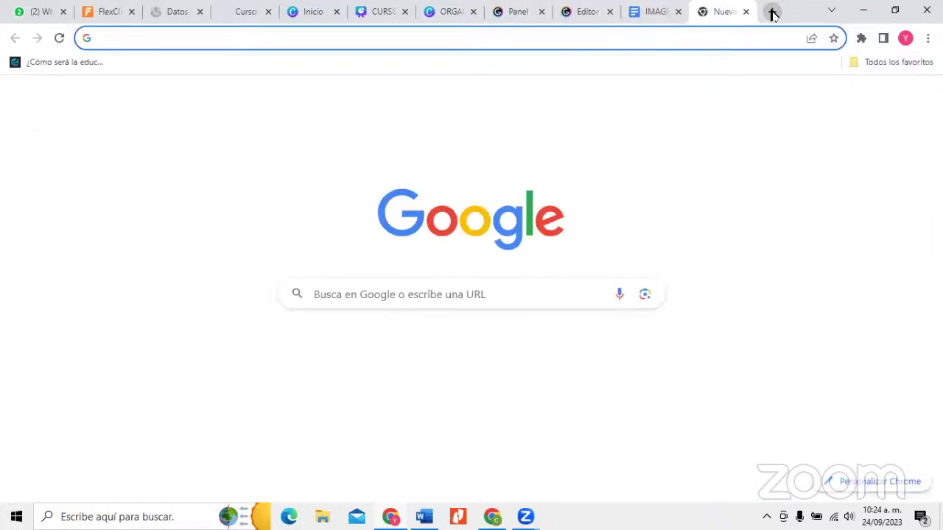
{"action": "type", "text": "ApowerREC1.6.5.18.exe - Krakenfiles.com ,"}
{"action": "key", "text": "Return"}
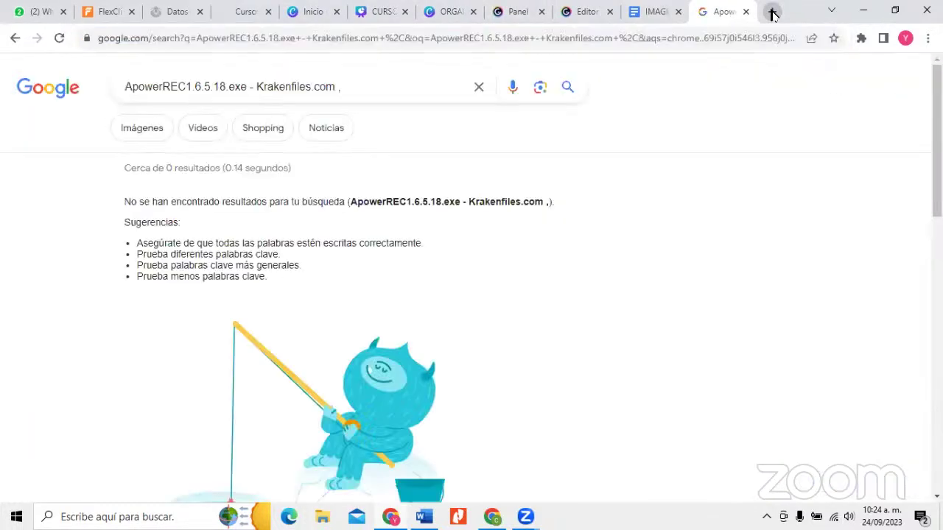
{"action": "left_click", "coordinate": [360, 80]}
{"action": "key", "text": "BackSpace"}
{"action": "key", "text": "BackSpace"}
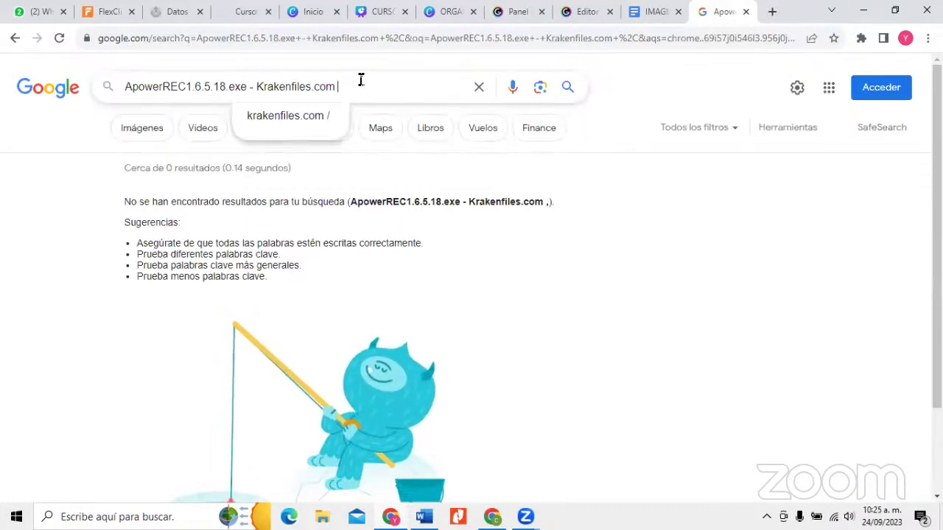
{"action": "key", "text": "ctrl+a"}
{"action": "key", "text": "ctrl+c"}
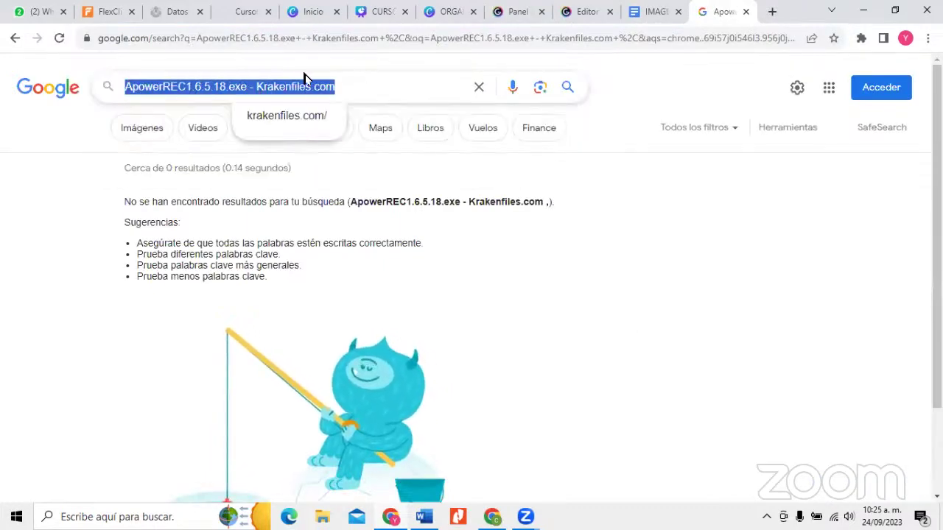
{"action": "left_click", "coordinate": [305, 47]}
{"action": "key", "text": "ctrl+v"}
{"action": "key", "text": "Return"}
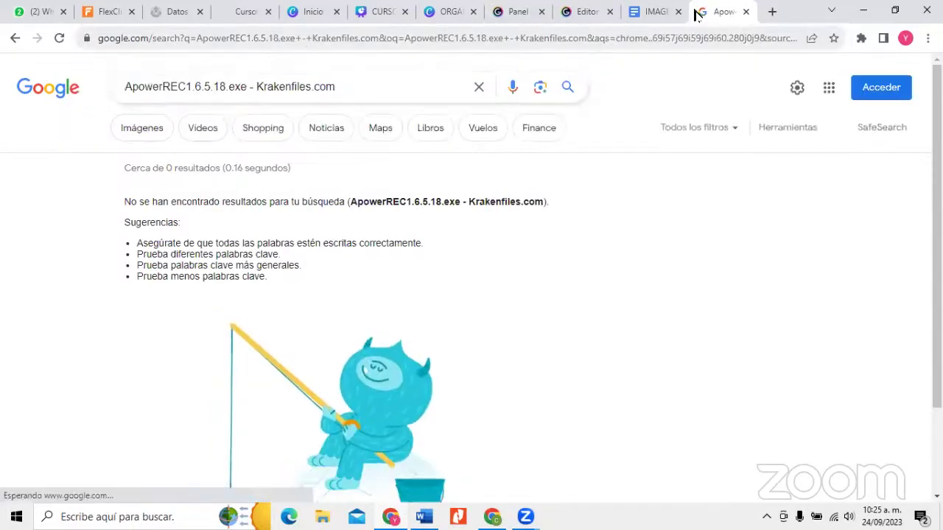
{"action": "left_click", "coordinate": [746, 12]}
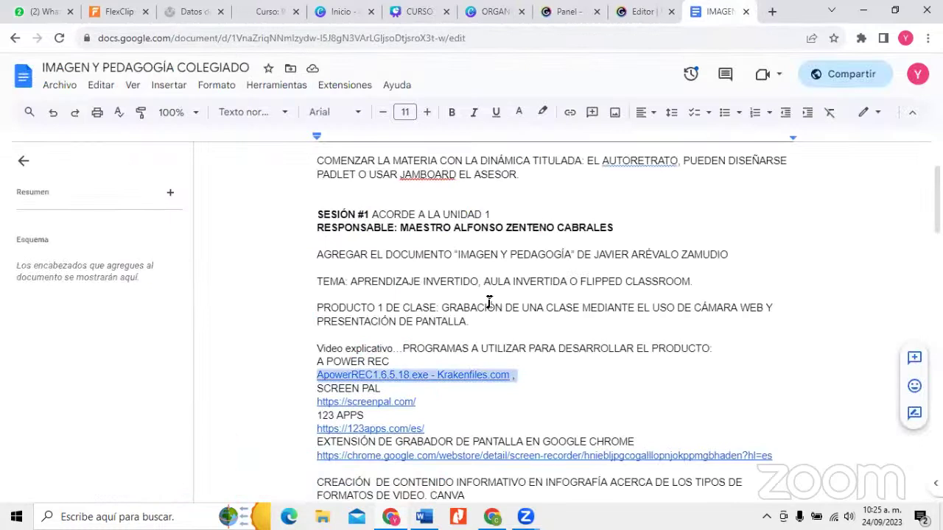
Open the ApowerREC1.6.5.18.exe Krakenfiles link from the Google Doc in a new tab.
{"action": "left_click", "coordinate": [528, 348]}
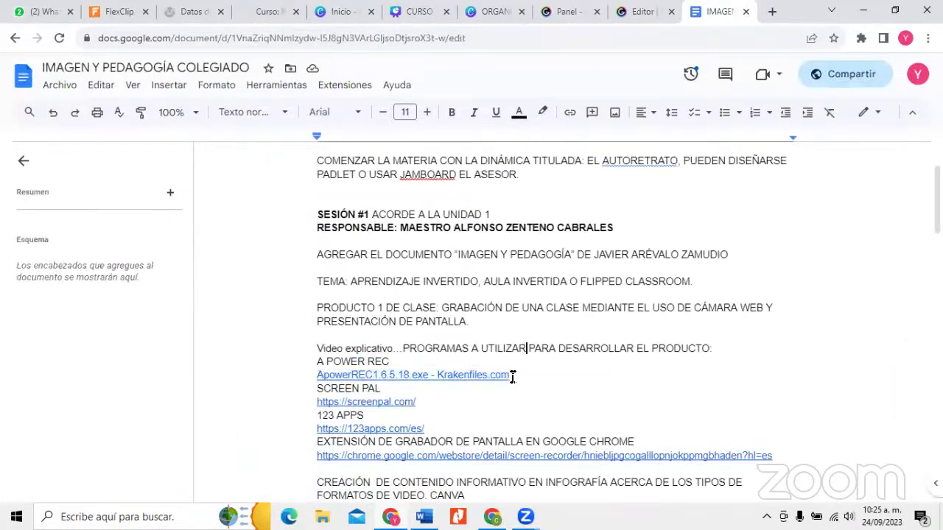
{"action": "left_click", "coordinate": [464, 376]}
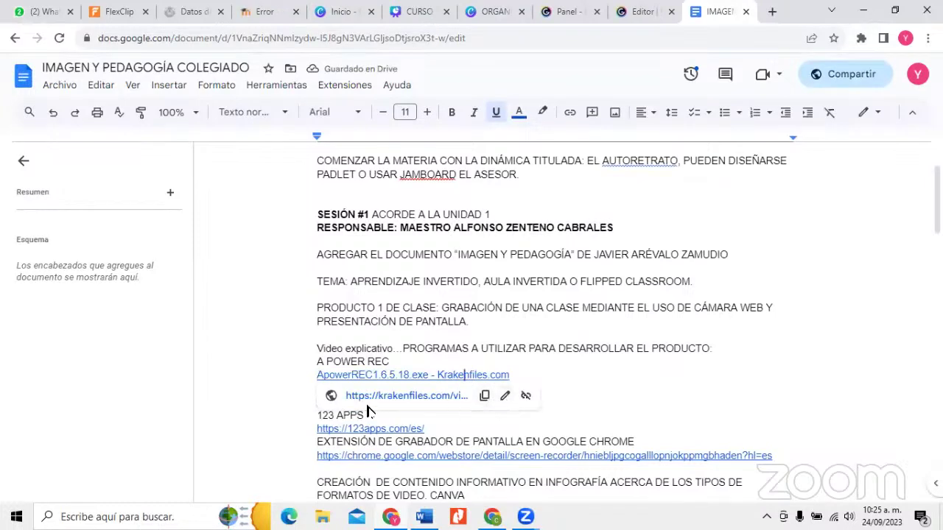
{"action": "left_click", "coordinate": [388, 397]}
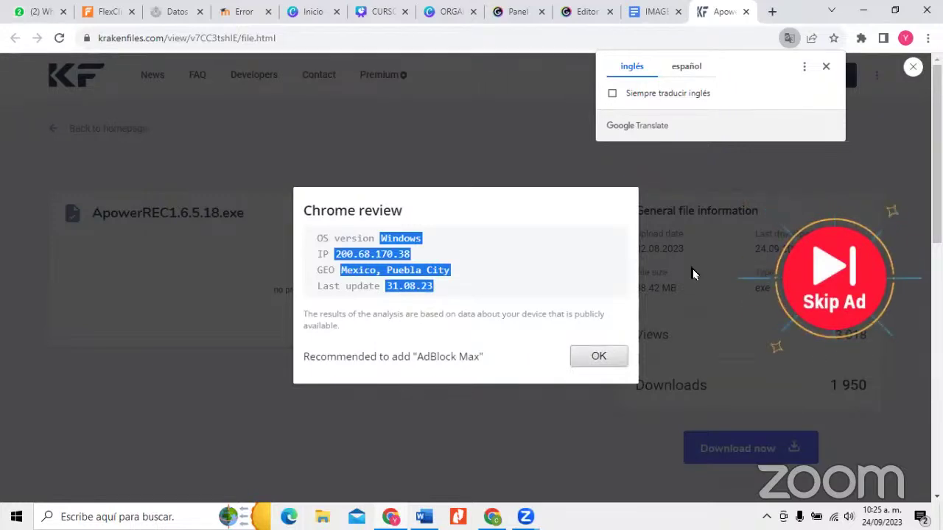
Translate the Krakenfiles download page into español and close the ad pop-up.
{"action": "left_click", "coordinate": [690, 77]}
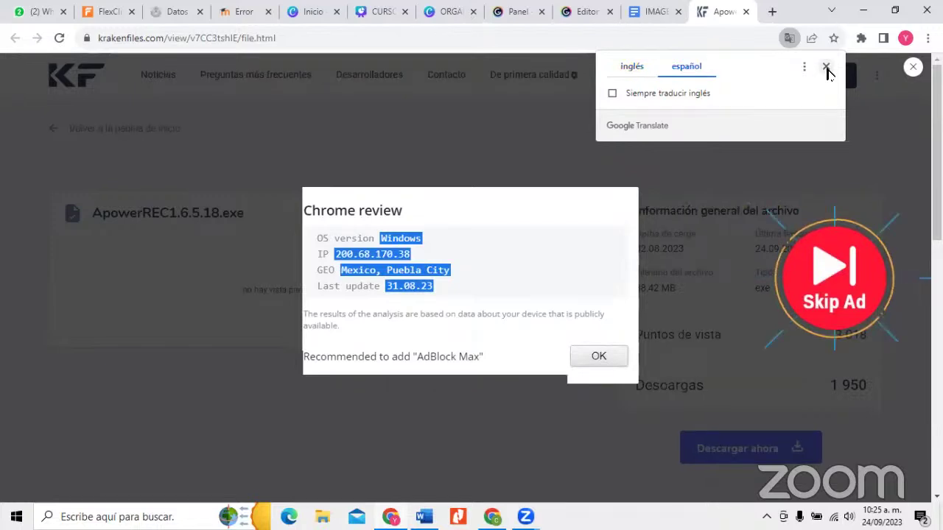
{"action": "left_click", "coordinate": [826, 67]}
{"action": "left_click", "coordinate": [913, 67]}
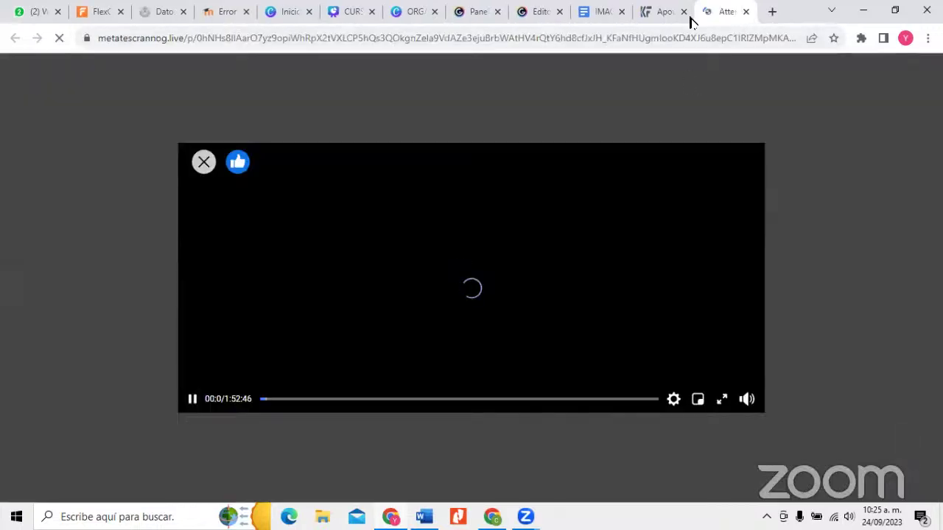
Close the unwanted ad tab and switch to the Jamboard window.
{"action": "left_click", "coordinate": [668, 11]}
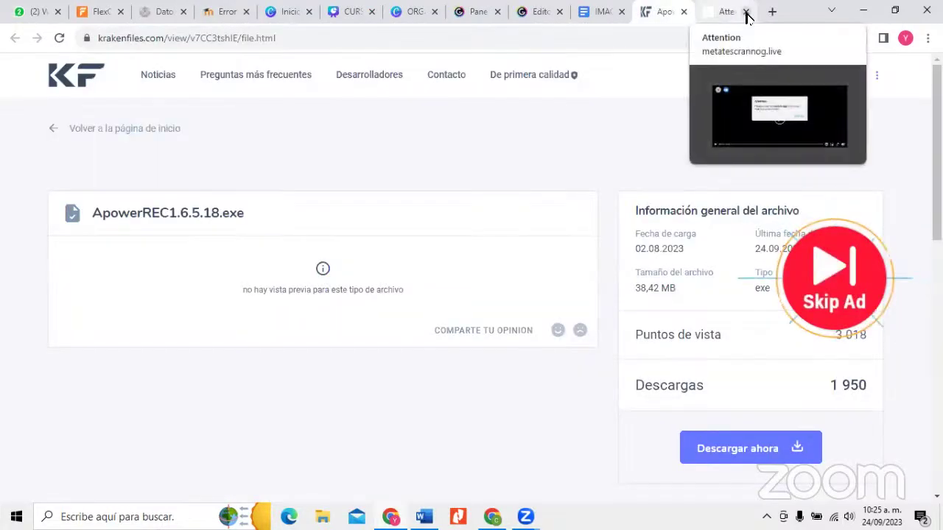
{"action": "left_click", "coordinate": [746, 11]}
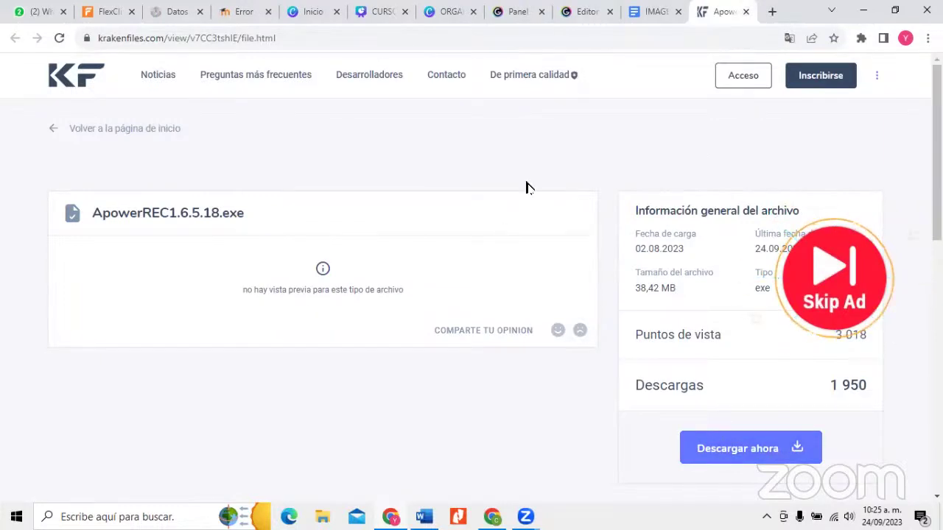
{"action": "key", "text": "alt+Tab"}
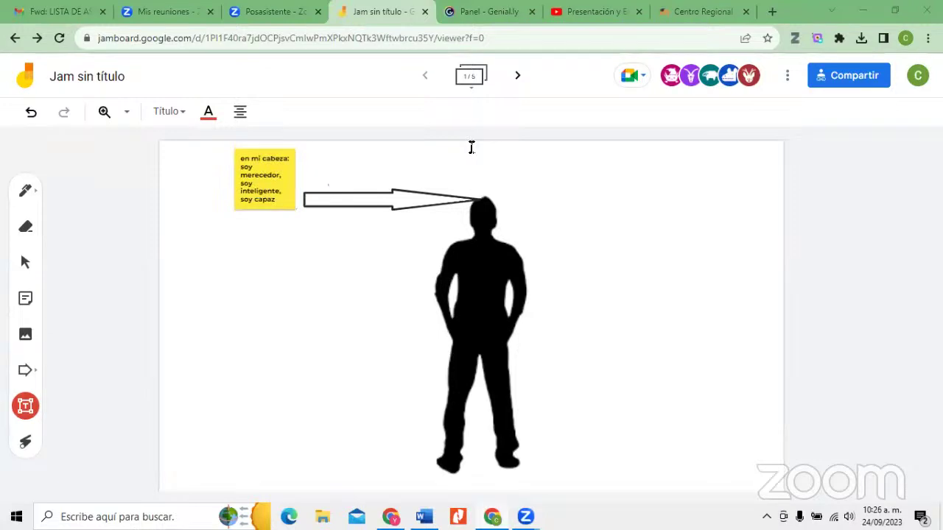
Advance through the five portrait frames and add a blank sixth frame at the end.
{"action": "key", "text": "Right"}
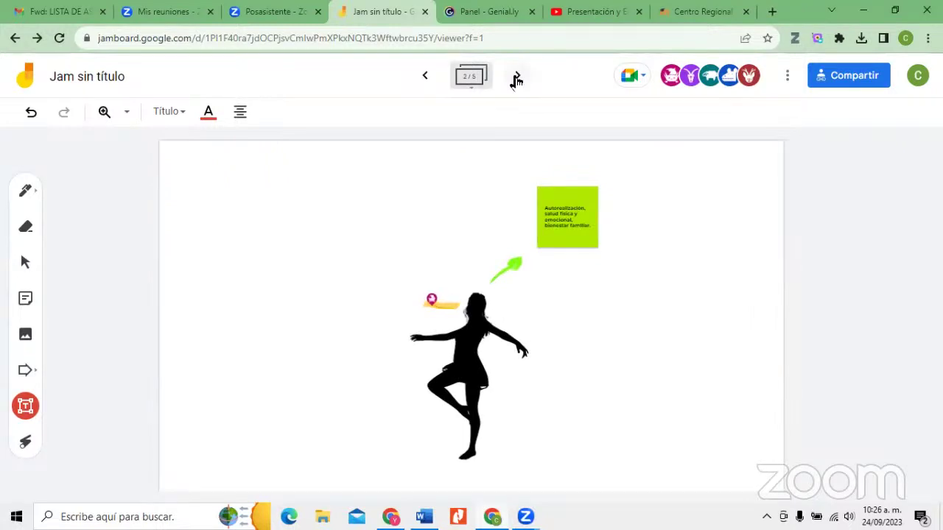
{"action": "left_click", "coordinate": [516, 77]}
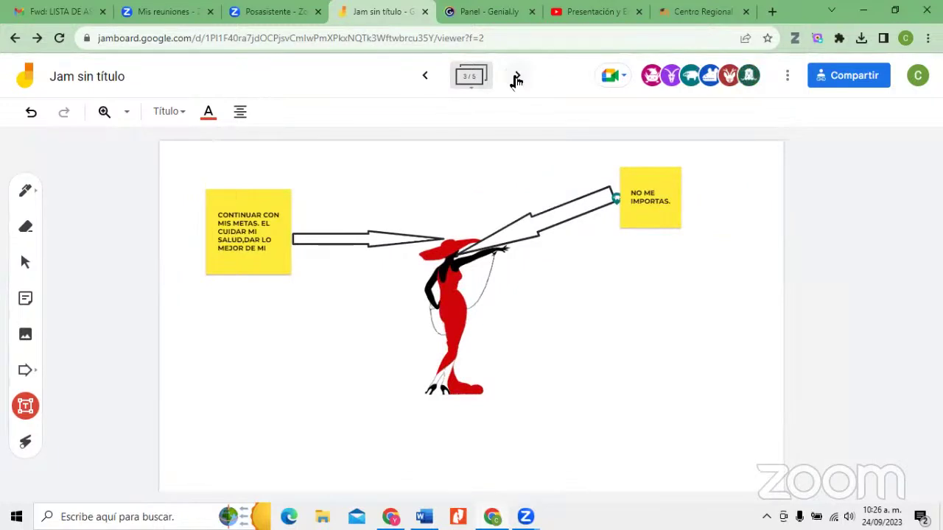
{"action": "left_click", "coordinate": [516, 78]}
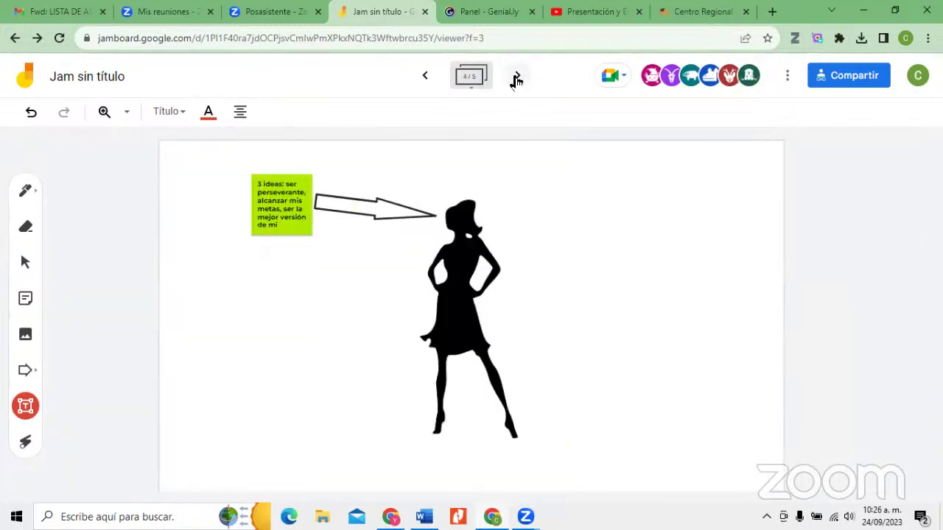
{"action": "left_click", "coordinate": [516, 77]}
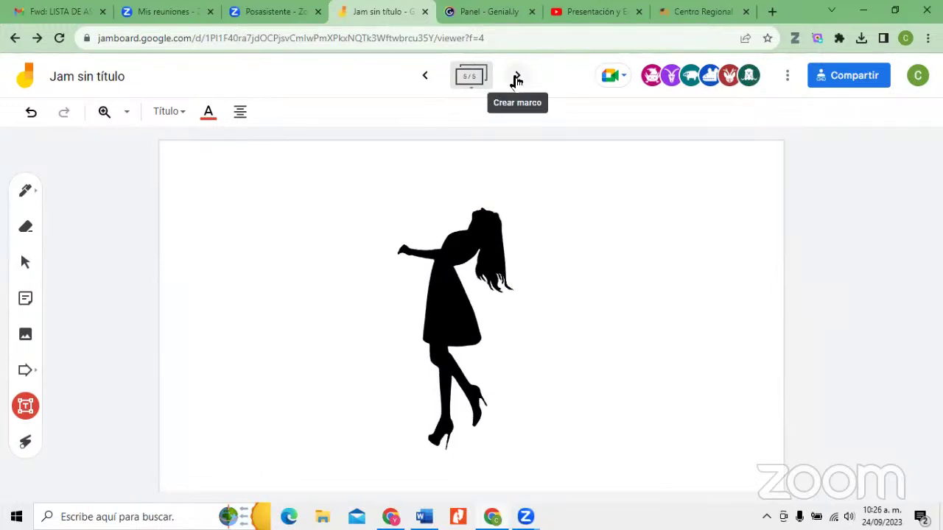
{"action": "left_click", "coordinate": [516, 77]}
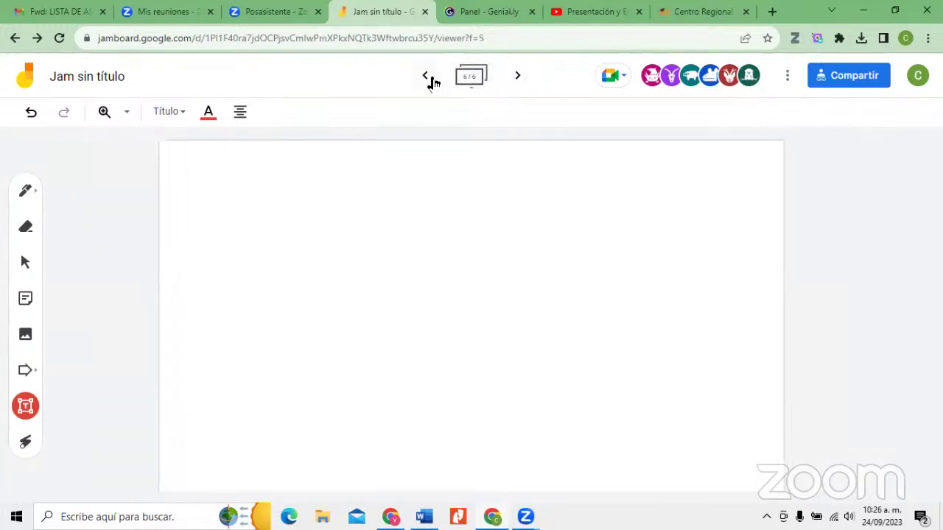
Page back to frame 1, then forward again to frame 5.
{"action": "left_click", "coordinate": [426, 78]}
{"action": "left_click", "coordinate": [426, 77]}
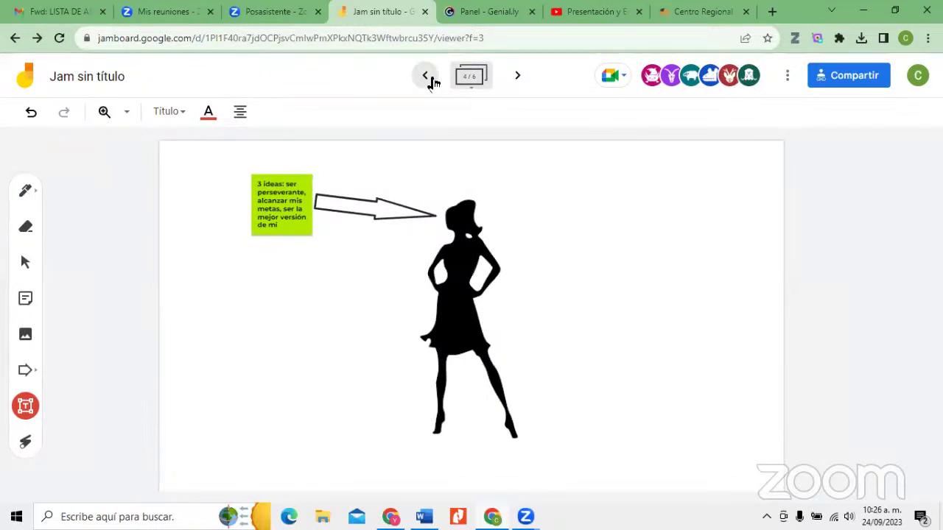
{"action": "left_click", "coordinate": [427, 78]}
{"action": "left_click", "coordinate": [427, 77]}
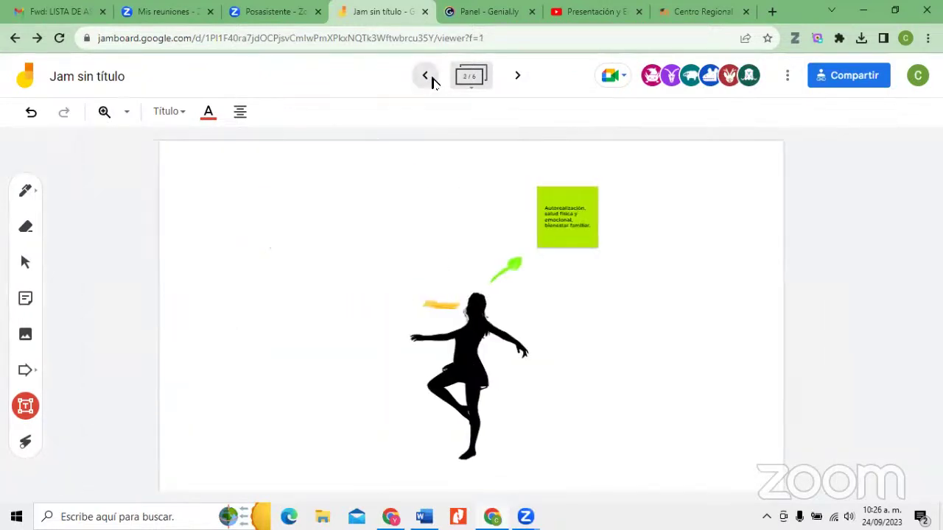
{"action": "left_click", "coordinate": [427, 77]}
{"action": "left_click", "coordinate": [516, 77]}
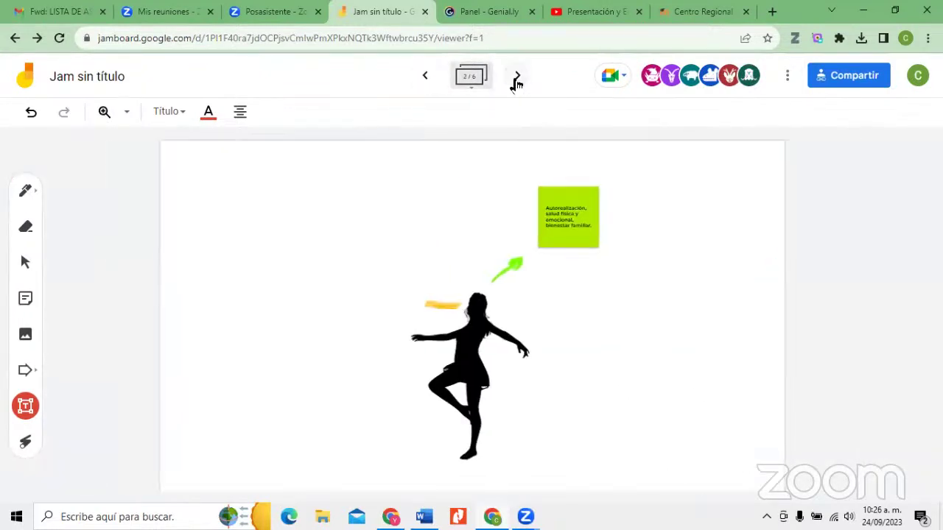
{"action": "left_click", "coordinate": [517, 78]}
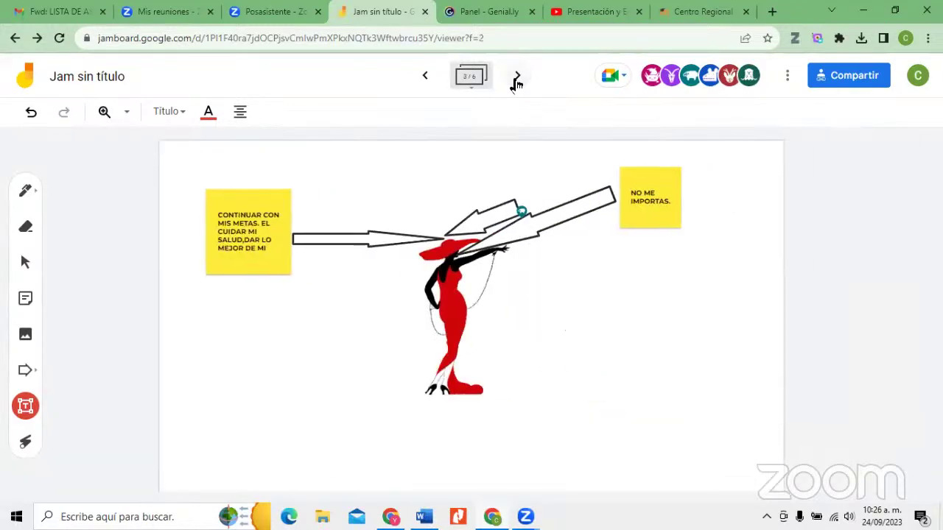
{"action": "left_click", "coordinate": [516, 77]}
{"action": "left_click", "coordinate": [517, 78]}
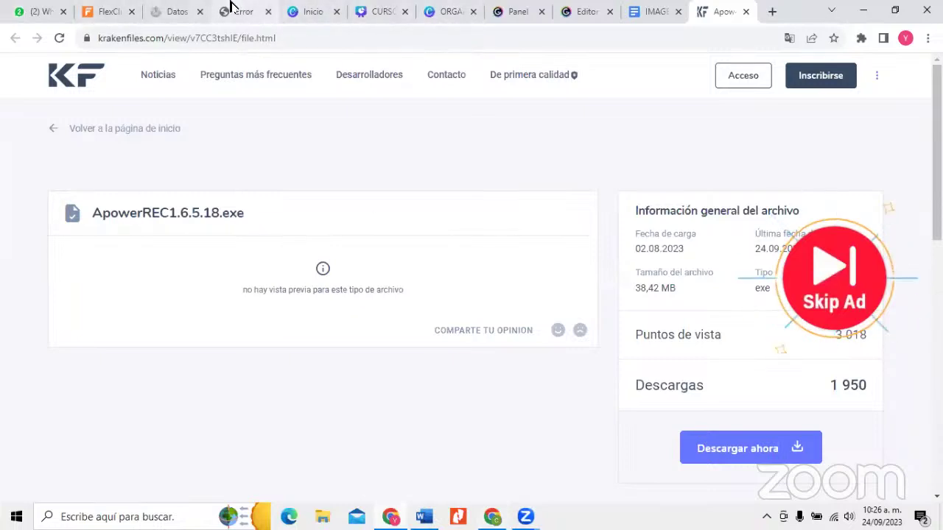
Reload the Moodle error tab to show the IMAGEN Y PEDAGOGÍA participants list.
{"action": "left_click", "coordinate": [227, 11]}
{"action": "left_click", "coordinate": [54, 46]}
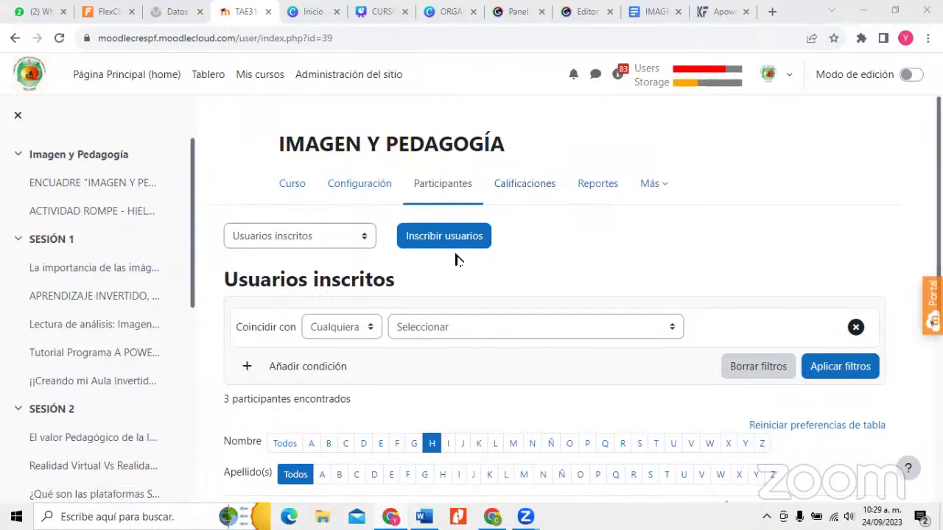
Bring up the Jamboard window, showing frame 1 of 7, from the taskbar.
{"action": "mouse_move", "coordinate": [492, 517]}
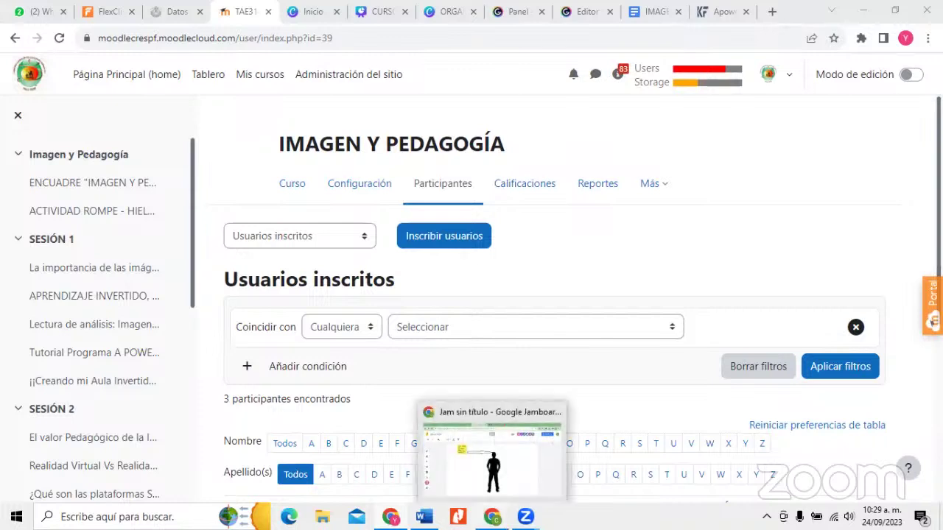
{"action": "left_click", "coordinate": [492, 453]}
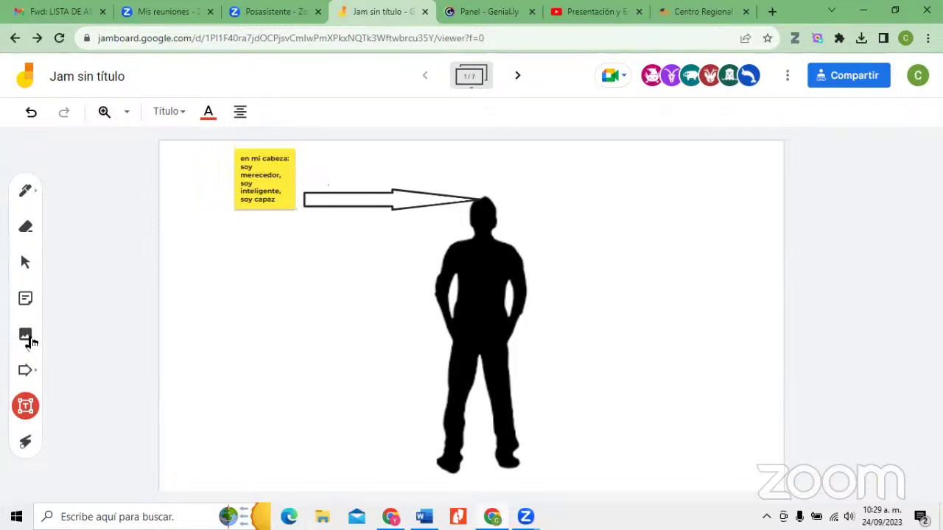
Insert a standing woman silhouette found by searching Google Images for 'silueta de mujer'.
{"action": "left_click", "coordinate": [28, 336]}
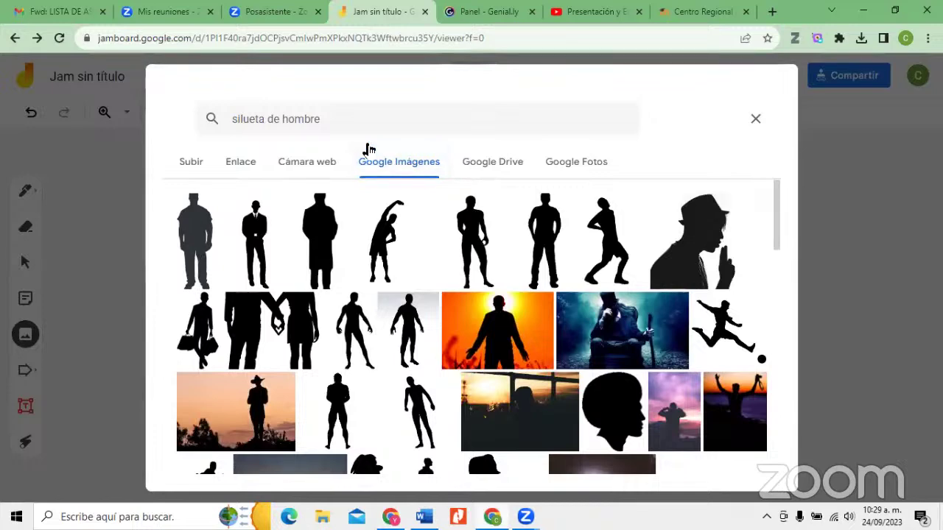
{"action": "key", "text": "Tab"}
{"action": "type", "text": "s"}
{"action": "key", "text": "BackSpace"}
{"action": "type", "text": "s"}
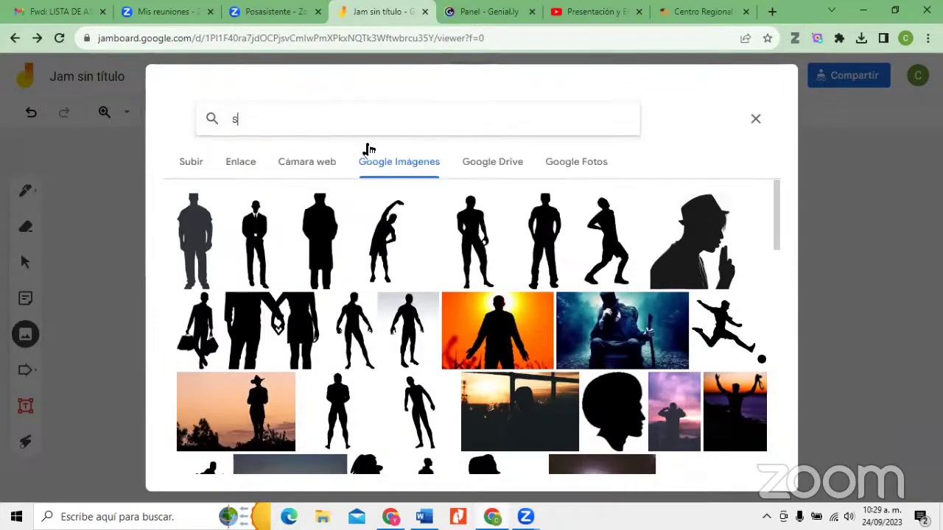
{"action": "type", "text": "ilueta de mujer"}
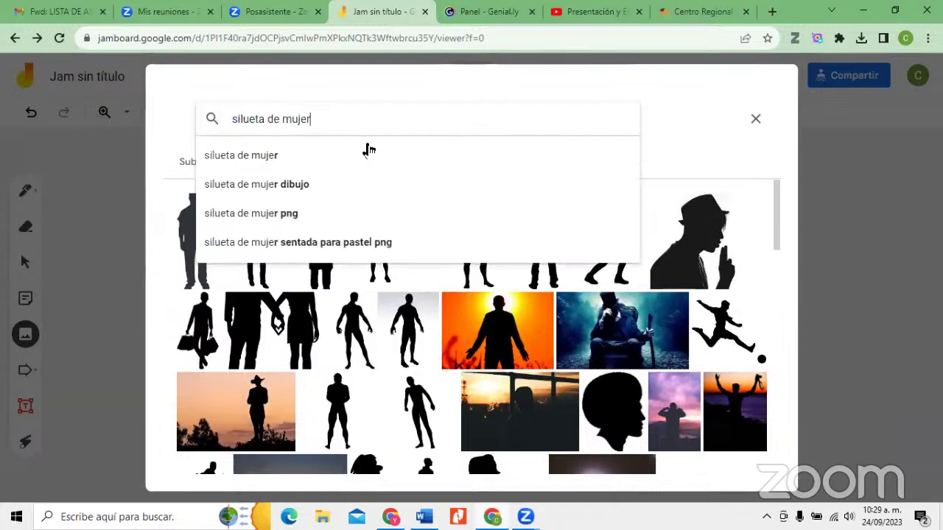
{"action": "key", "text": "Return"}
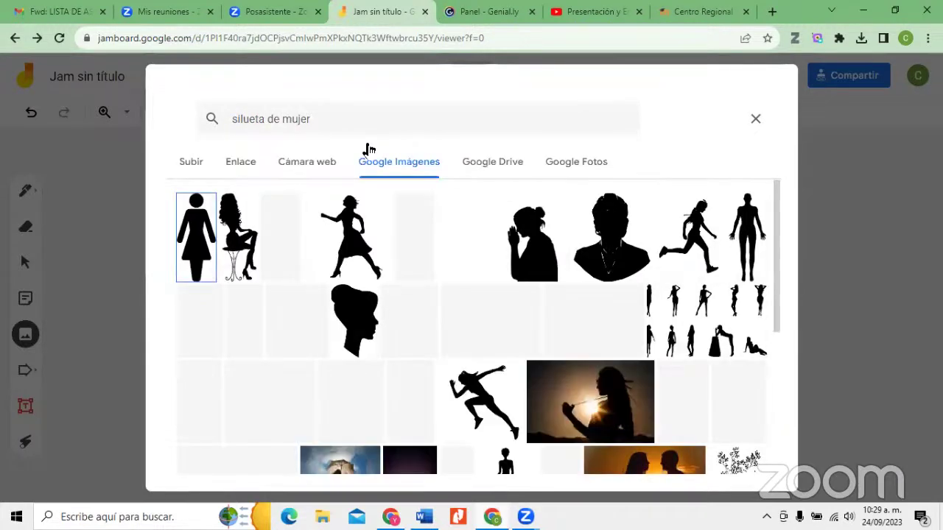
{"action": "left_click_drag", "start_coordinate": [781, 245], "coordinate": [726, 218]}
{"action": "left_click", "coordinate": [748, 233]}
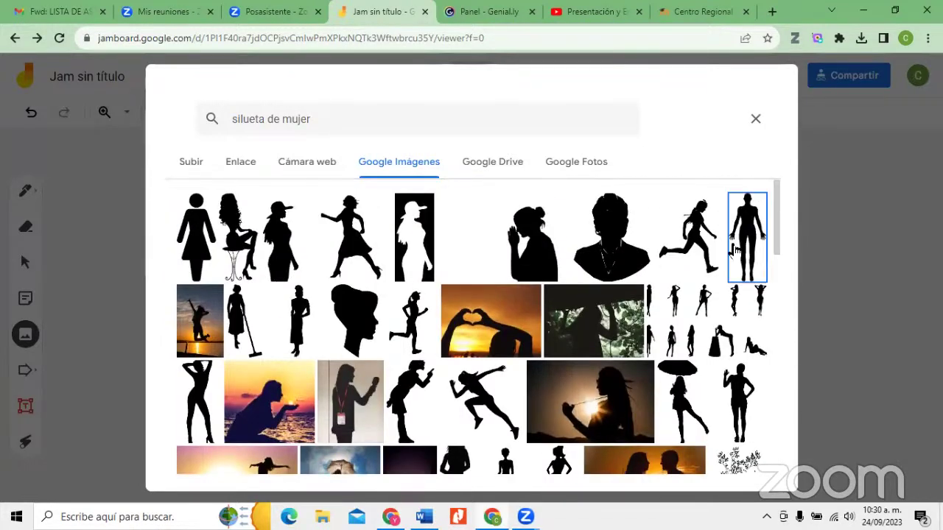
{"action": "left_click", "coordinate": [734, 454]}
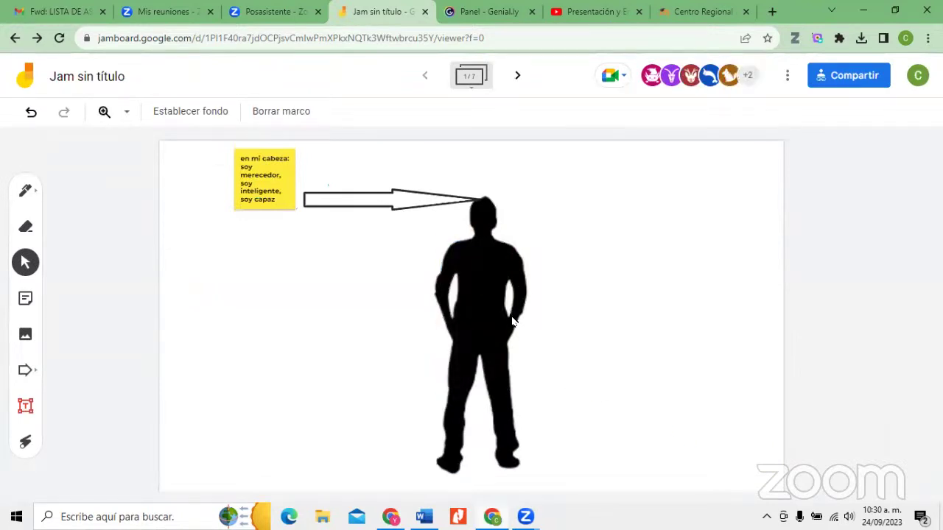
Open google.com in a new tab and launch Jamboard from the Google apps list.
{"action": "left_click", "coordinate": [772, 13]}
{"action": "type", "text": "www."}
{"action": "key", "text": "Return"}
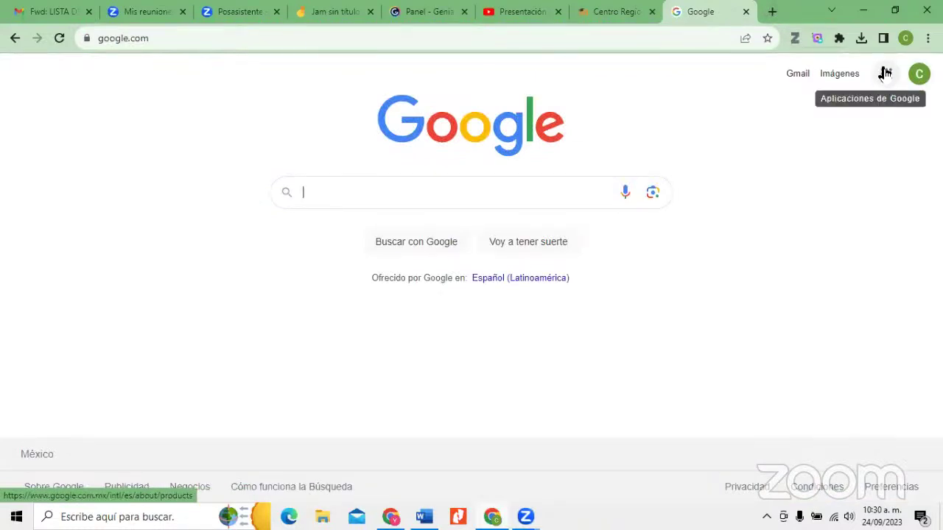
{"action": "left_click", "coordinate": [883, 78]}
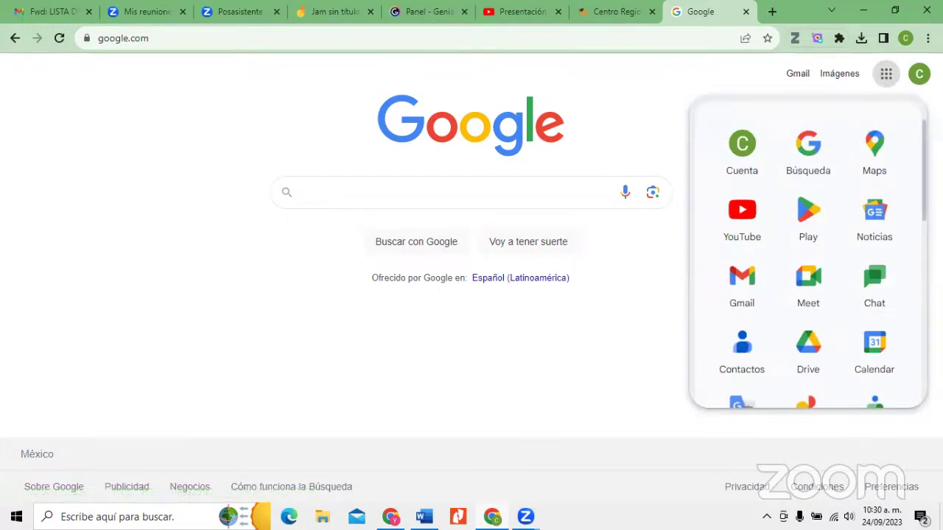
{"action": "scroll", "coordinate": [921, 161], "scroll_direction": "down", "scroll_amount": 3}
{"action": "scroll", "coordinate": [915, 331], "scroll_direction": "down", "scroll_amount": 4}
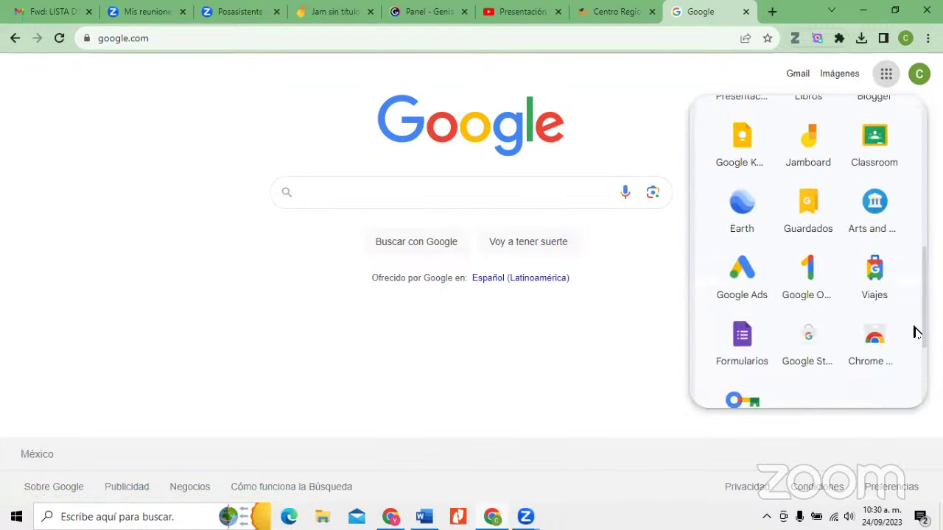
{"action": "left_click", "coordinate": [817, 153]}
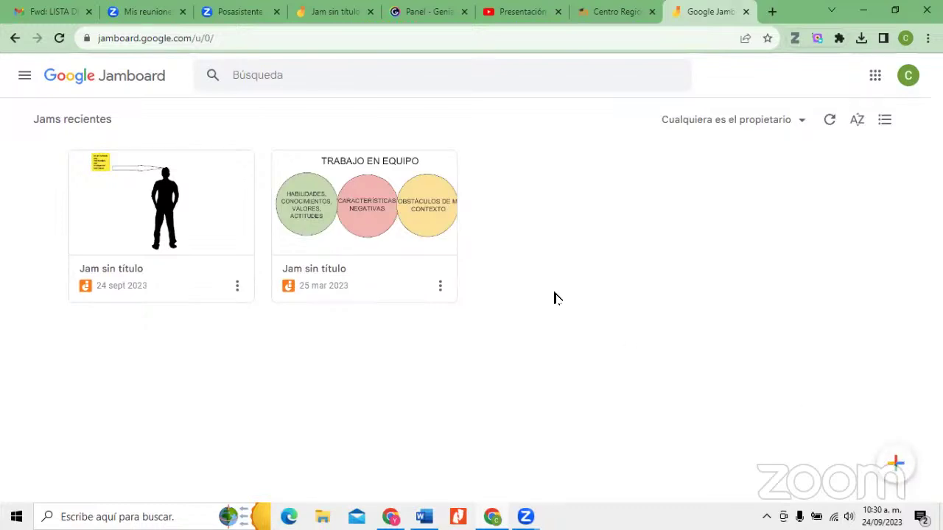
Open the TRABAJO EN EQUIPO jam and browse its frames up to Equipo 6.
{"action": "left_click", "coordinate": [360, 215]}
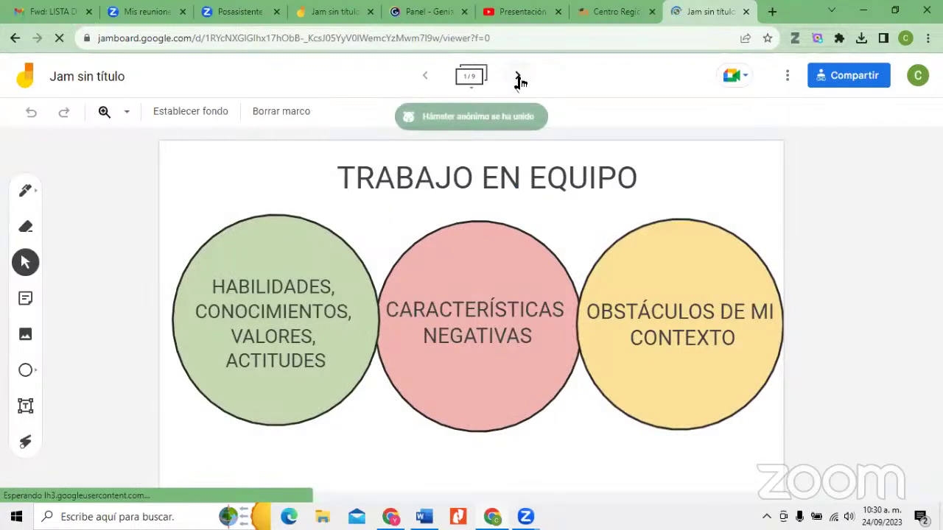
{"action": "left_click", "coordinate": [518, 79]}
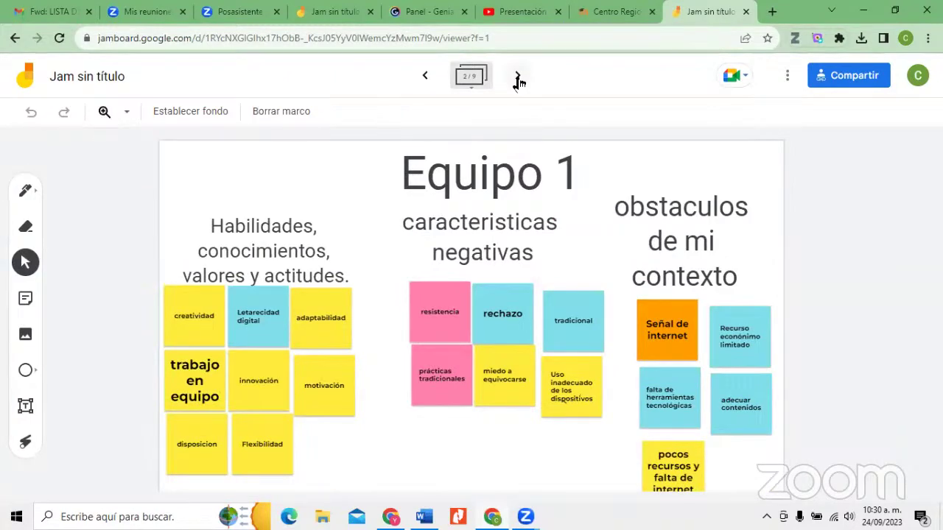
{"action": "left_click", "coordinate": [519, 79]}
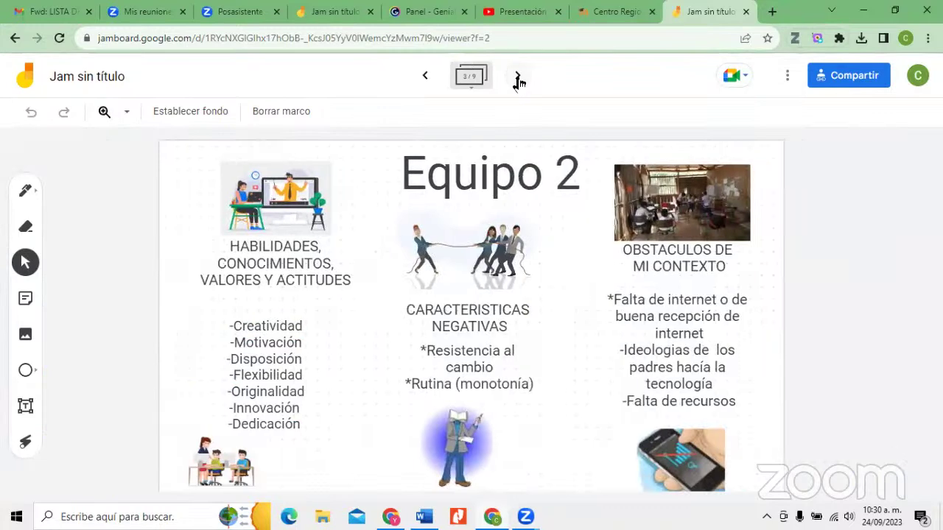
{"action": "left_click", "coordinate": [519, 79]}
{"action": "left_click", "coordinate": [519, 79]}
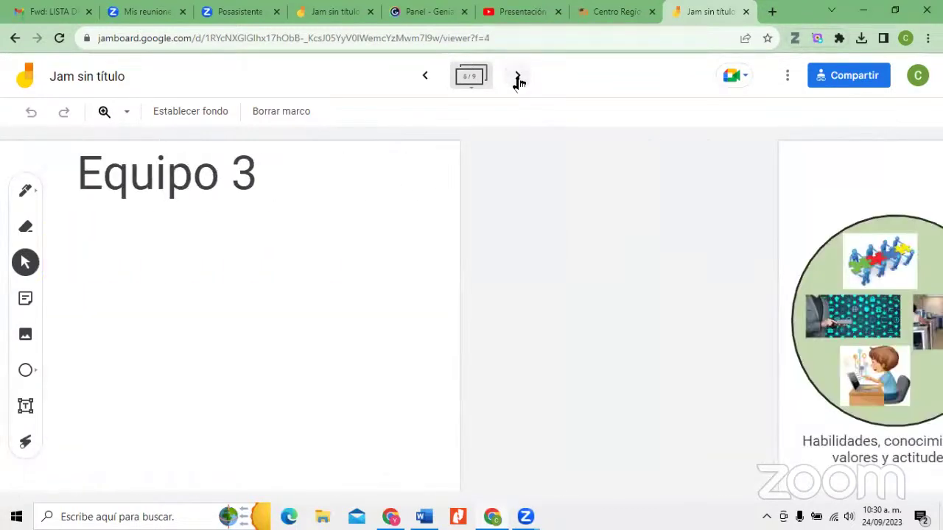
{"action": "left_click", "coordinate": [519, 79]}
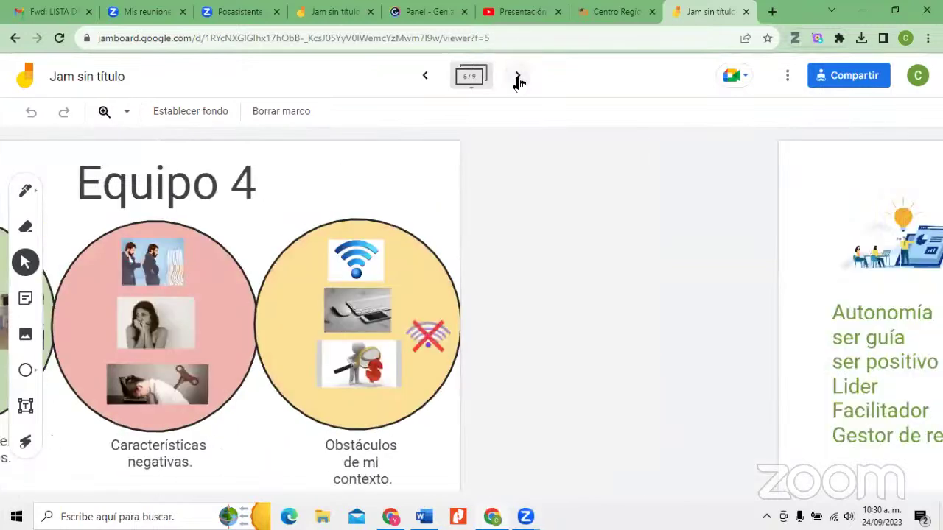
{"action": "left_click", "coordinate": [519, 79]}
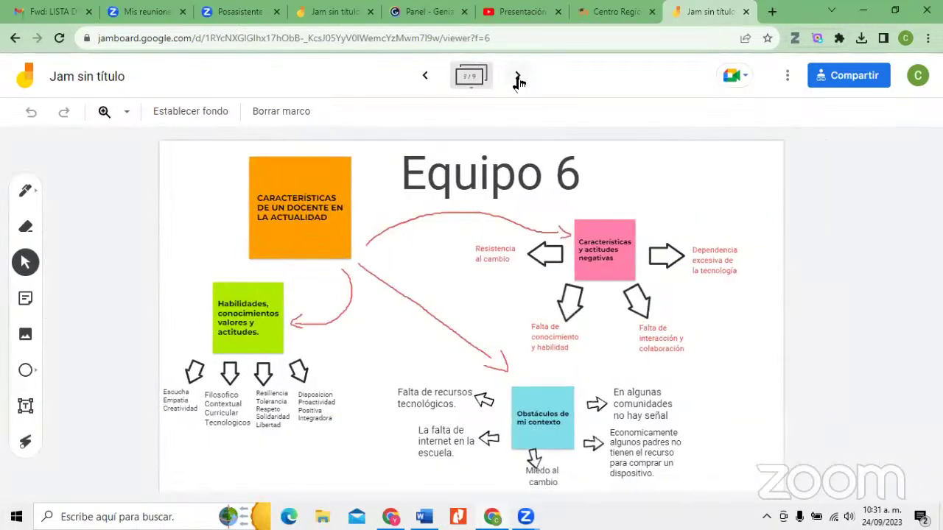
{"action": "left_click", "coordinate": [424, 79]}
Cancel renaming the jam and go back to the Jamboard home page.
{"action": "left_click", "coordinate": [79, 81]}
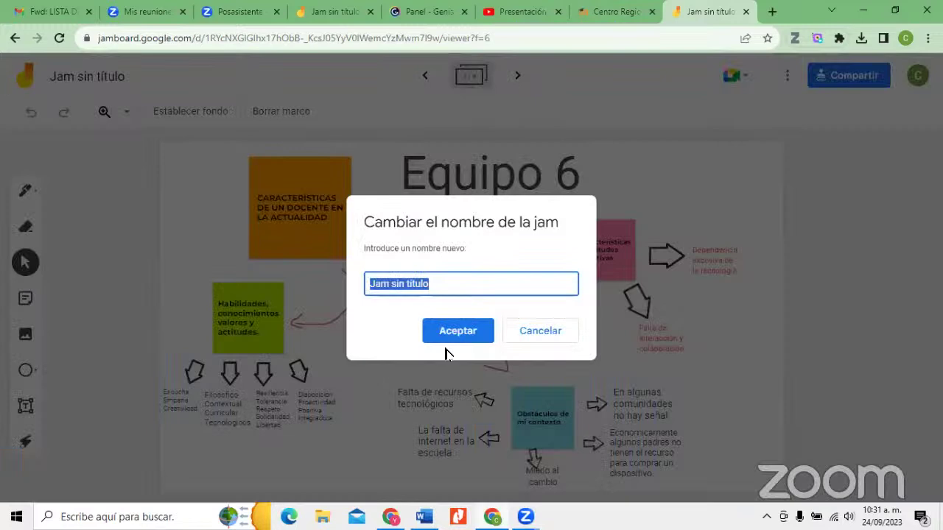
{"action": "left_click", "coordinate": [547, 348]}
{"action": "left_click", "coordinate": [542, 333]}
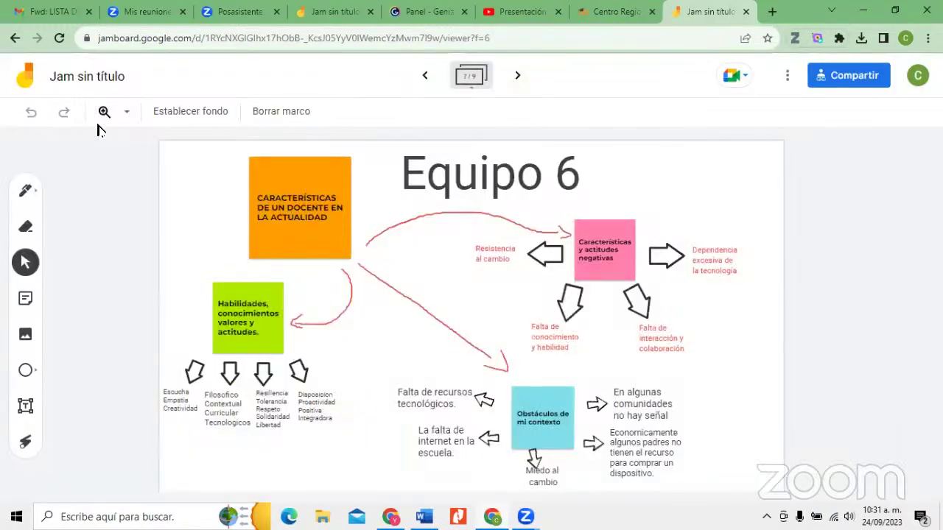
{"action": "left_click", "coordinate": [24, 76]}
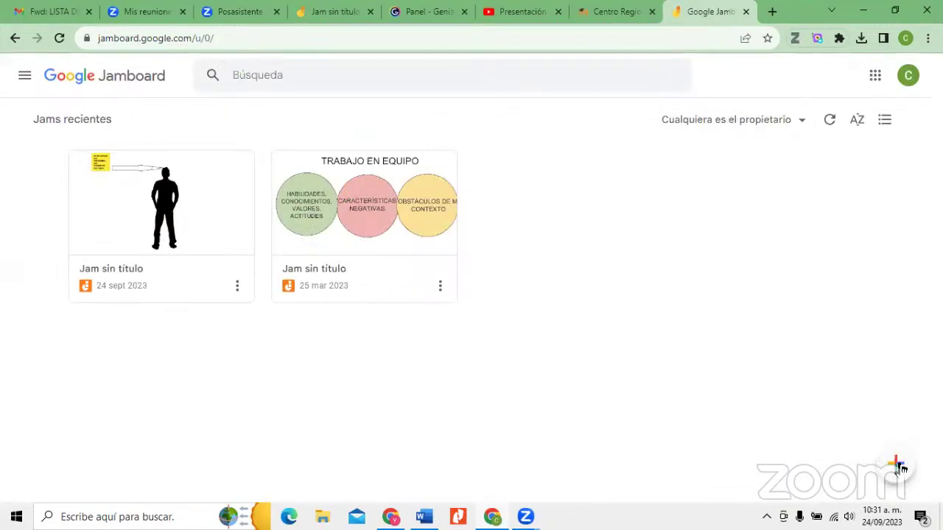
Close the Jamboard home tab and return to the jam with the man silhouette.
{"action": "left_click", "coordinate": [899, 461]}
{"action": "left_click", "coordinate": [438, 289]}
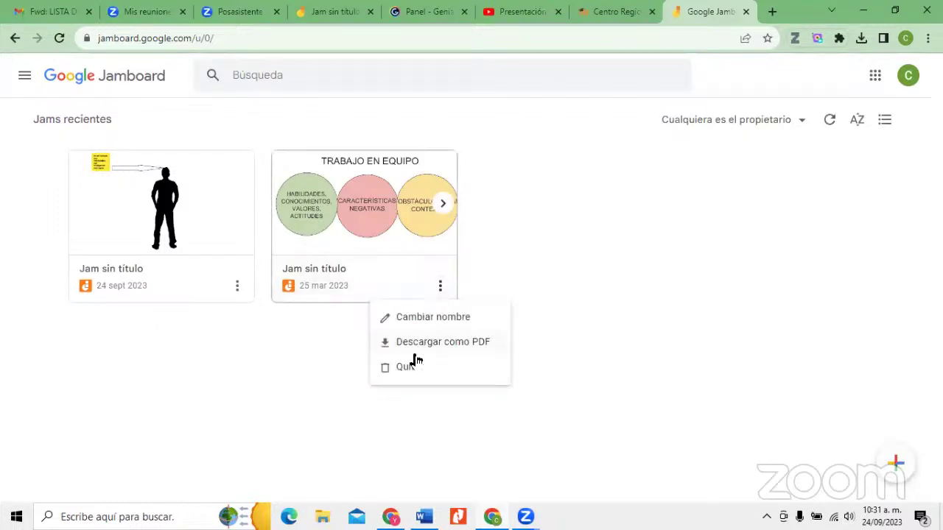
{"action": "left_click", "coordinate": [857, 409]}
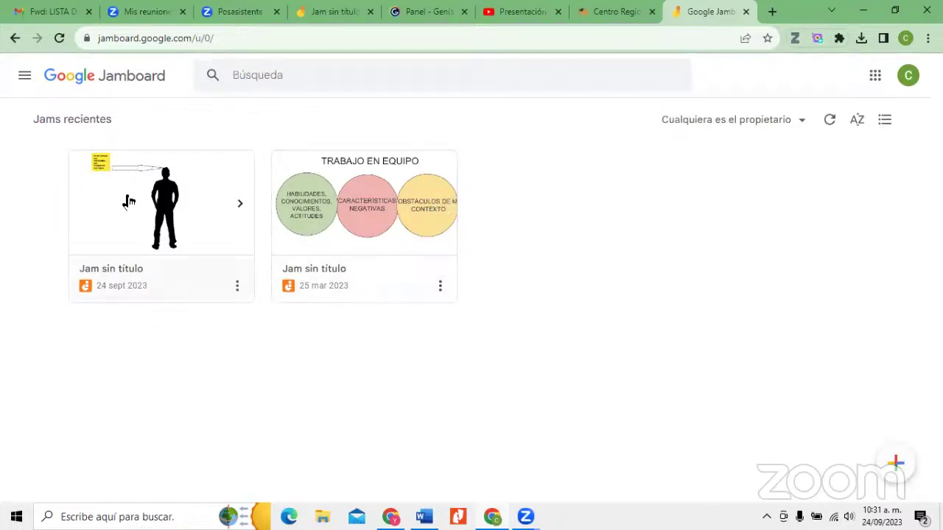
{"action": "left_click", "coordinate": [745, 12]}
{"action": "left_click", "coordinate": [373, 9]}
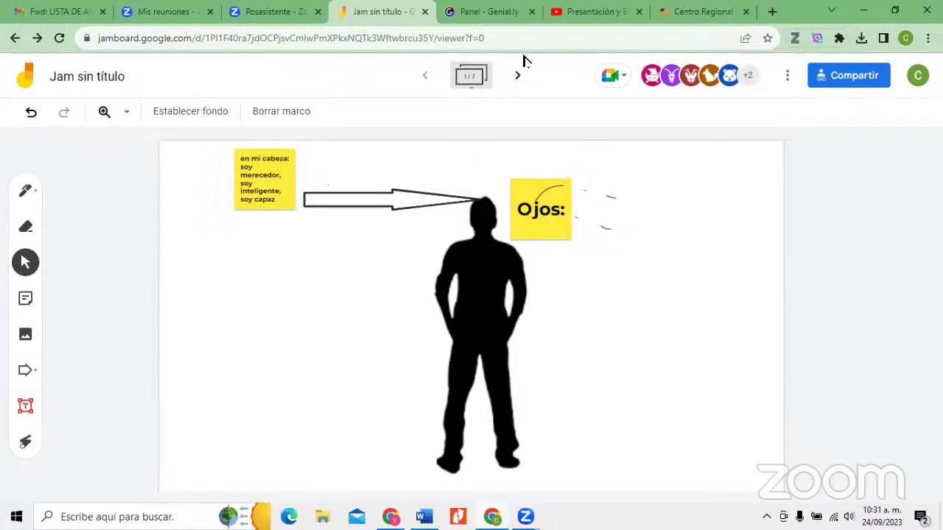
{"action": "left_click", "coordinate": [518, 78]}
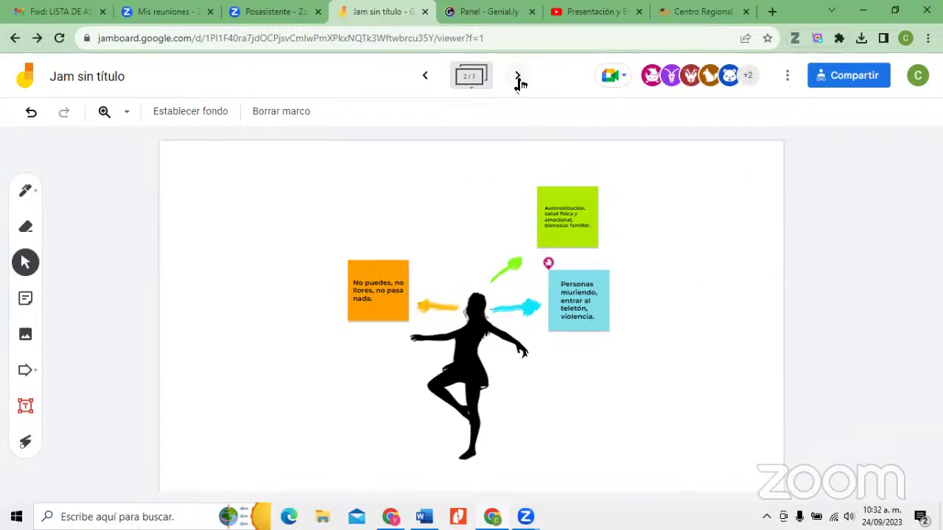
{"action": "left_click", "coordinate": [518, 78]}
{"action": "left_click", "coordinate": [518, 78]}
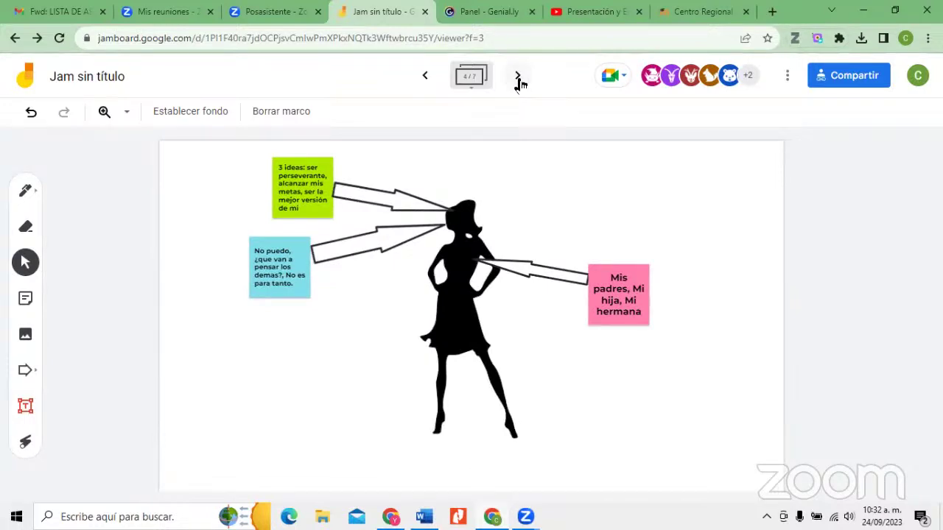
{"action": "left_click", "coordinate": [519, 78]}
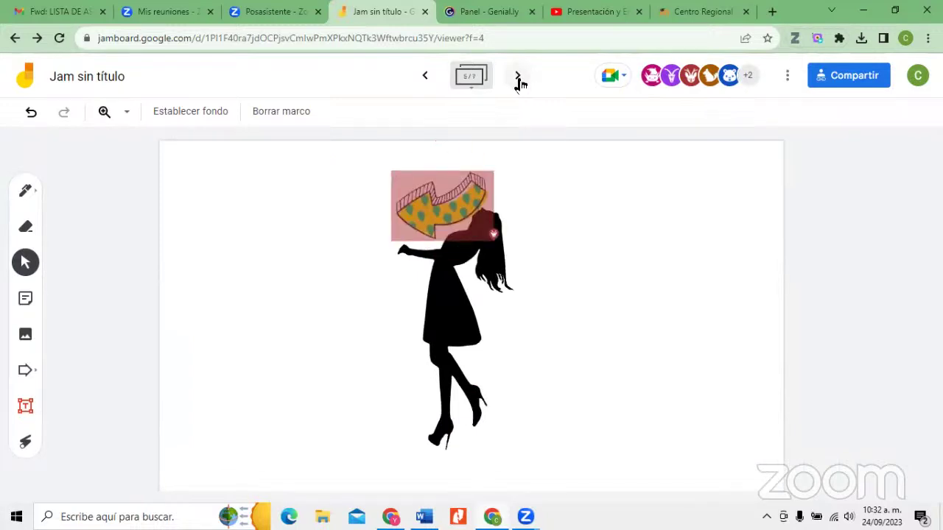
{"action": "left_click", "coordinate": [518, 78]}
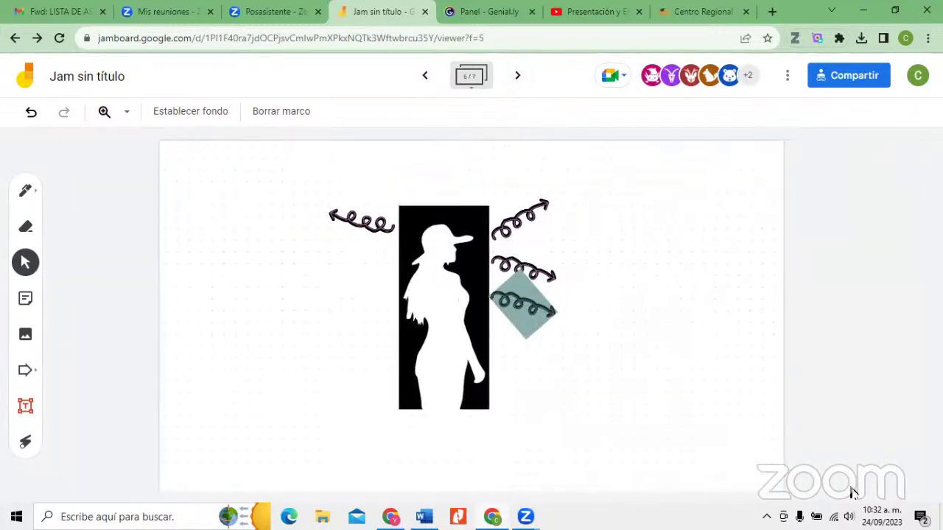
{"action": "left_click", "coordinate": [516, 76]}
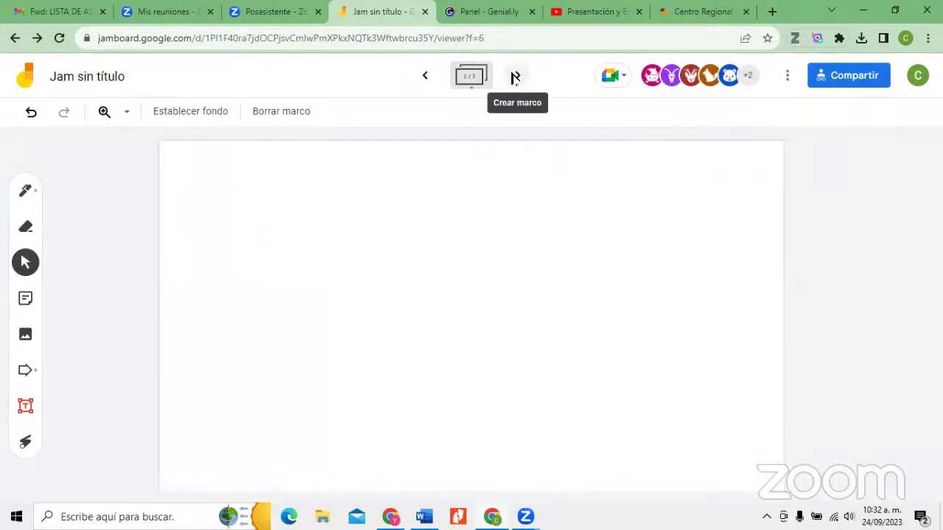
{"action": "left_click", "coordinate": [424, 77]}
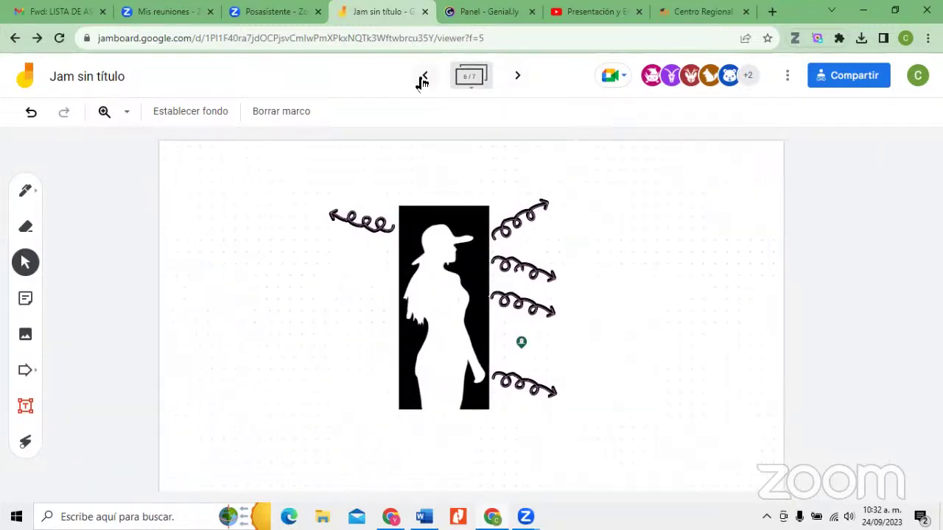
{"action": "left_click", "coordinate": [424, 77]}
{"action": "left_click", "coordinate": [424, 77]}
{"action": "left_click", "coordinate": [425, 77]}
{"action": "left_click", "coordinate": [424, 76]}
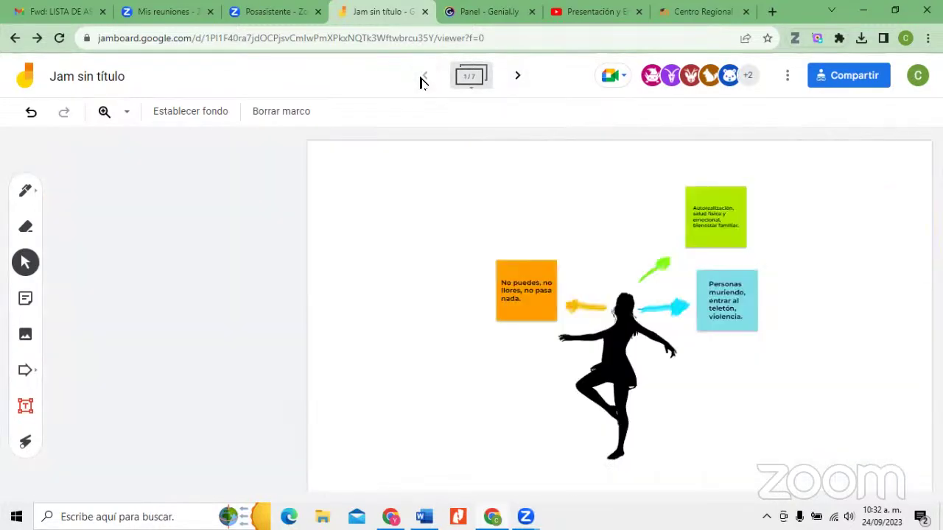
{"action": "left_click", "coordinate": [424, 77]}
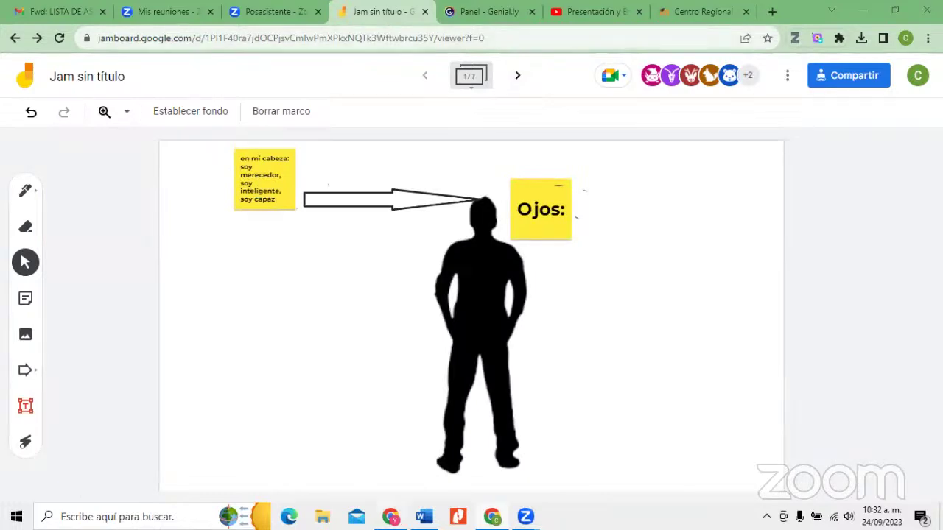
{"action": "key", "text": "alt+Tab"}
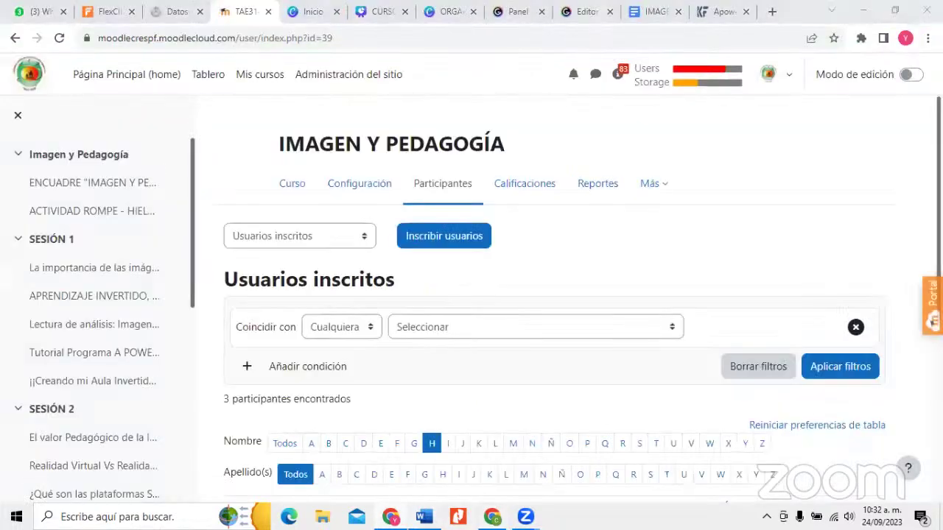
In the Word attendance list, highlight student 1's registration number in turquoise.
{"action": "key", "text": "alt+Tab"}
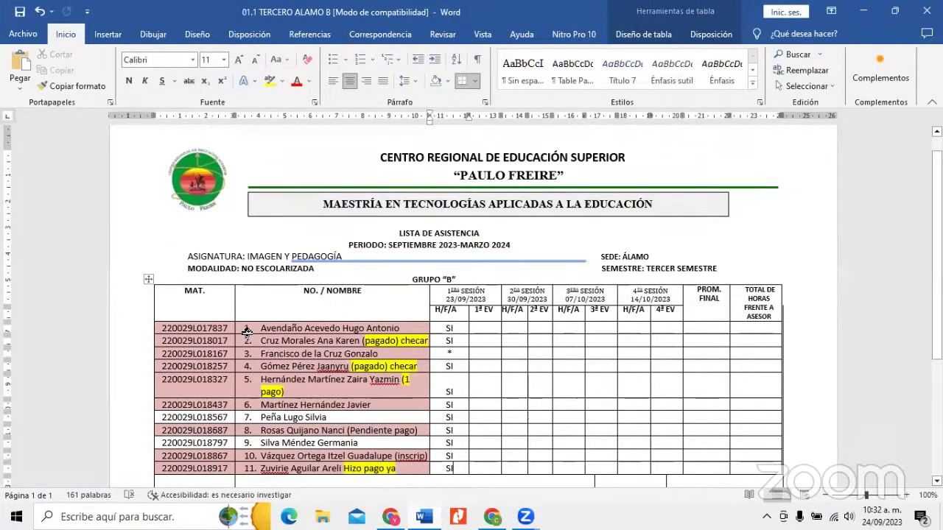
{"action": "double_click", "coordinate": [257, 329]}
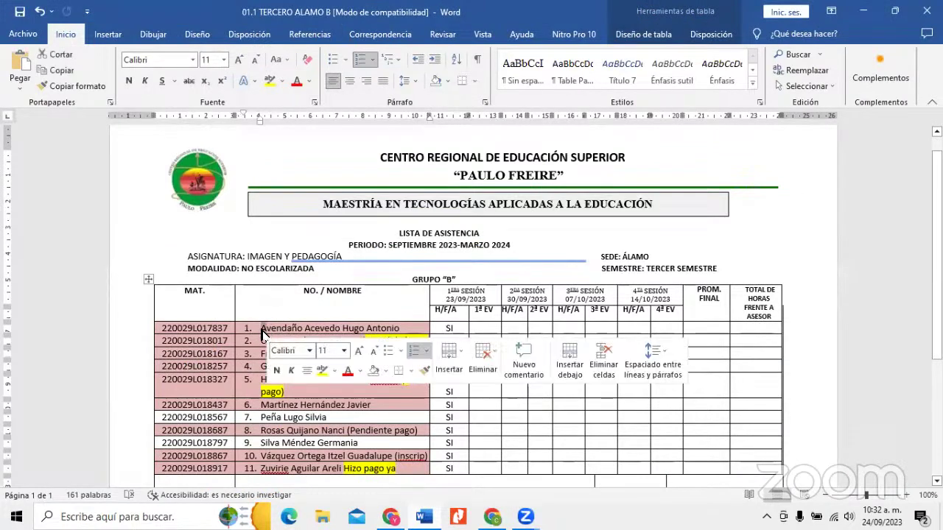
{"action": "left_click_drag", "start_coordinate": [204, 330], "coordinate": [201, 333]}
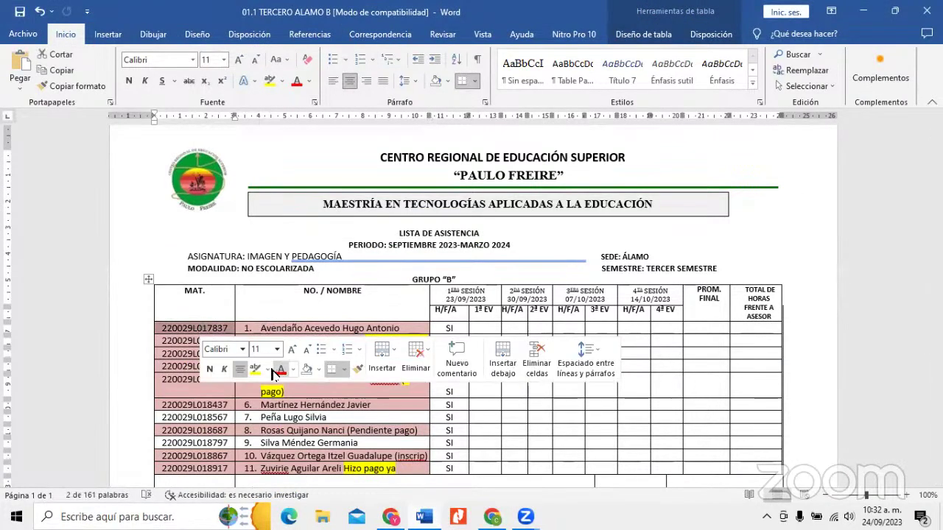
{"action": "left_click", "coordinate": [270, 370]}
{"action": "left_click", "coordinate": [301, 389]}
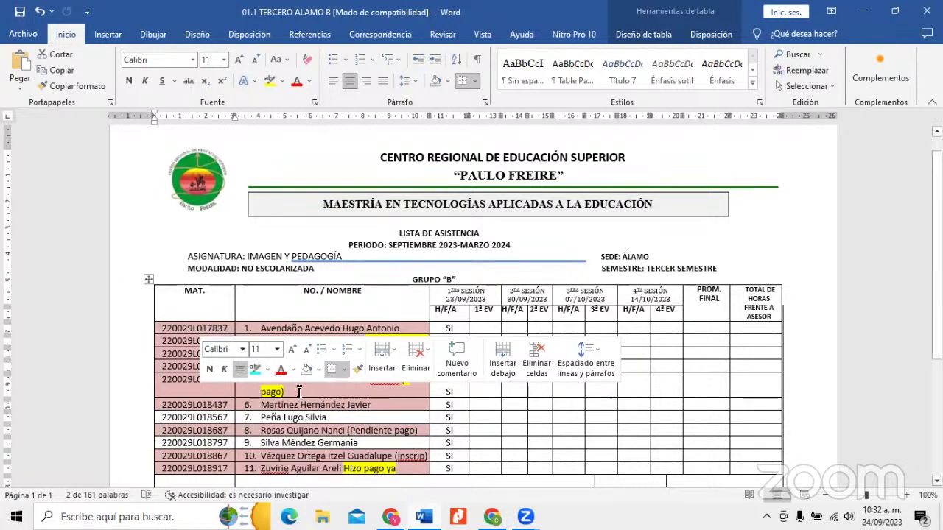
{"action": "left_click", "coordinate": [215, 392]}
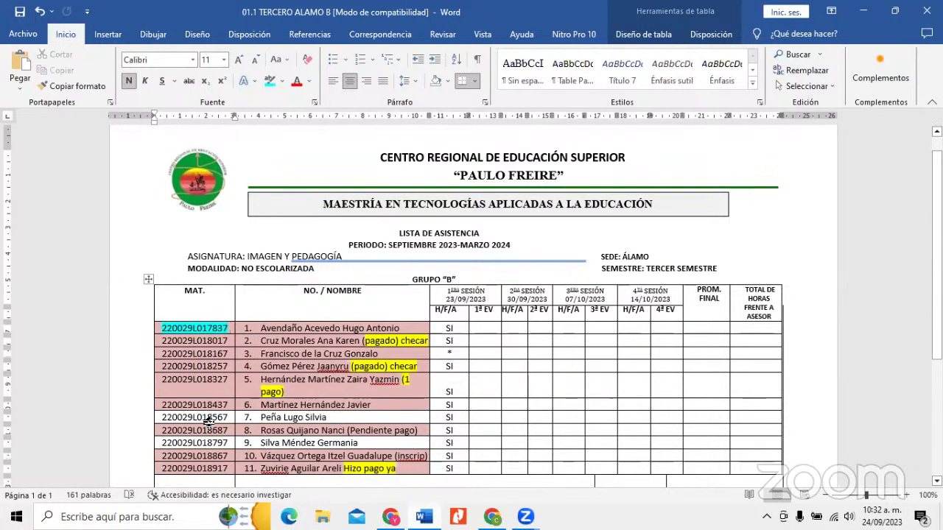
Highlight the registration numbers of rows 9, 10 and 11 in turquoise.
{"action": "double_click", "coordinate": [216, 443]}
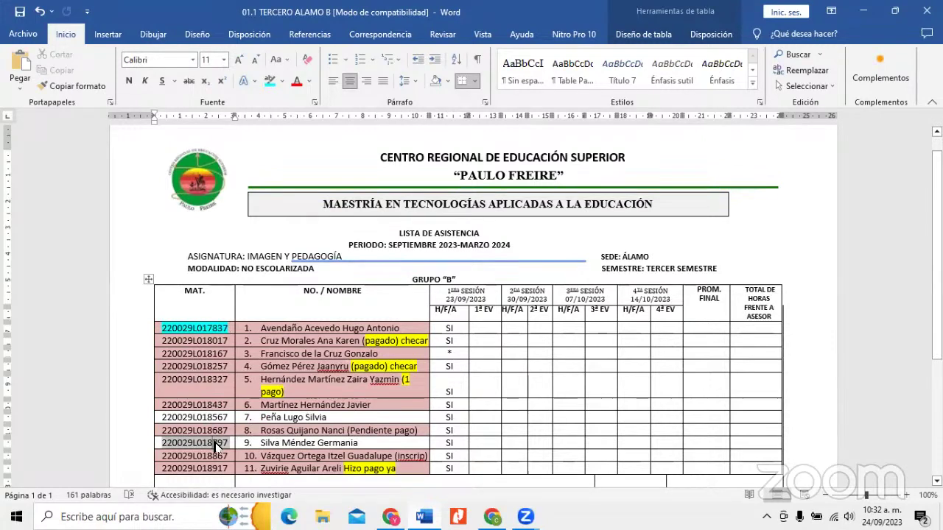
{"action": "left_click", "coordinate": [270, 418]}
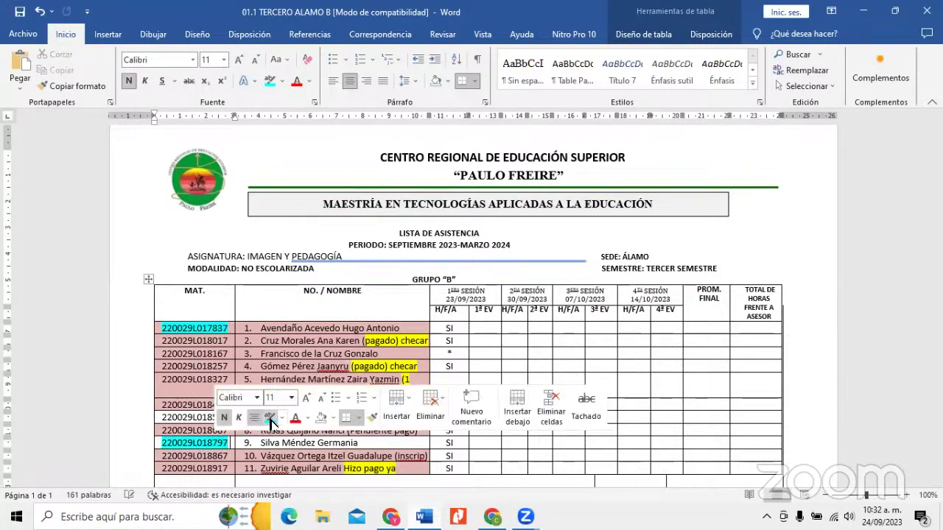
{"action": "double_click", "coordinate": [212, 456]}
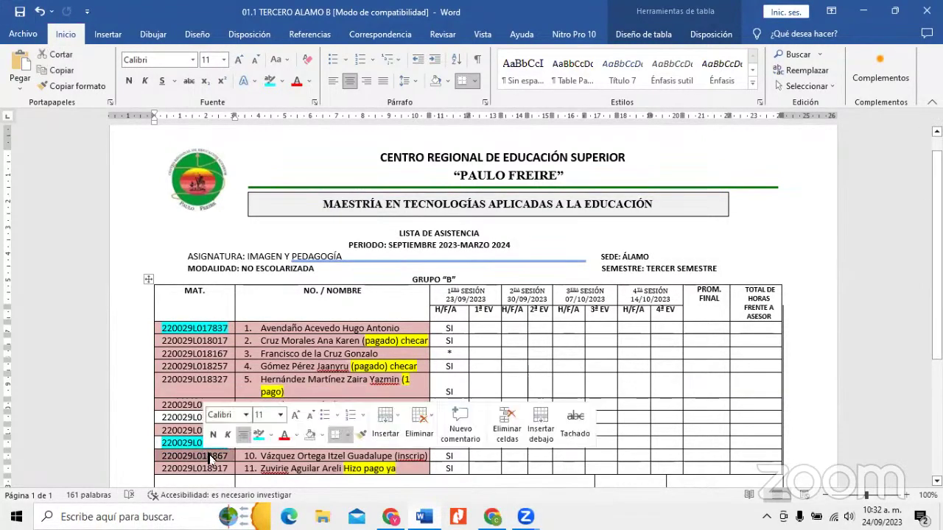
{"action": "left_click", "coordinate": [258, 434]}
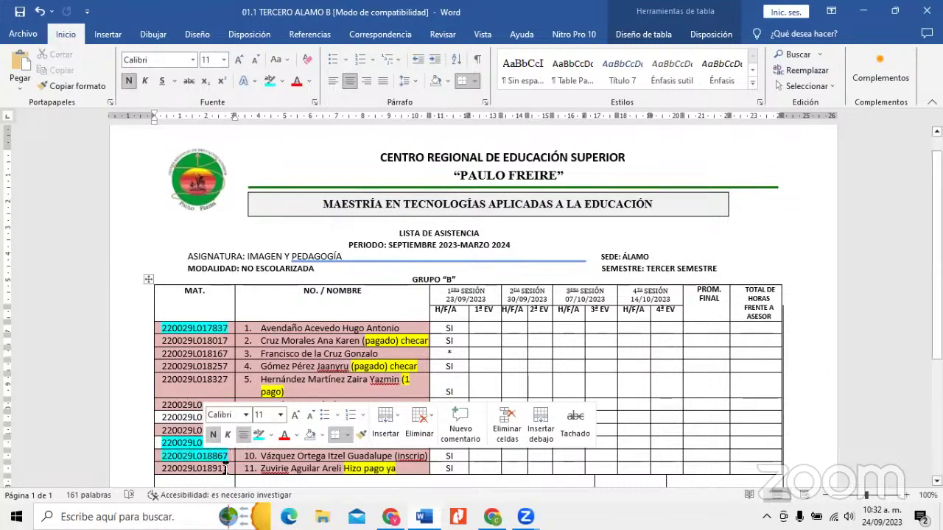
{"action": "double_click", "coordinate": [221, 469]}
{"action": "left_click", "coordinate": [274, 448]}
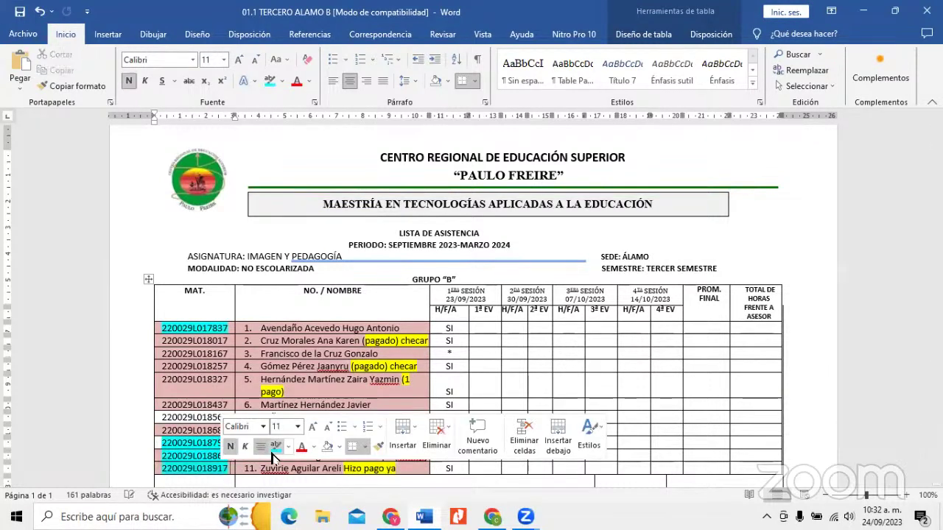
{"action": "left_click", "coordinate": [195, 456]}
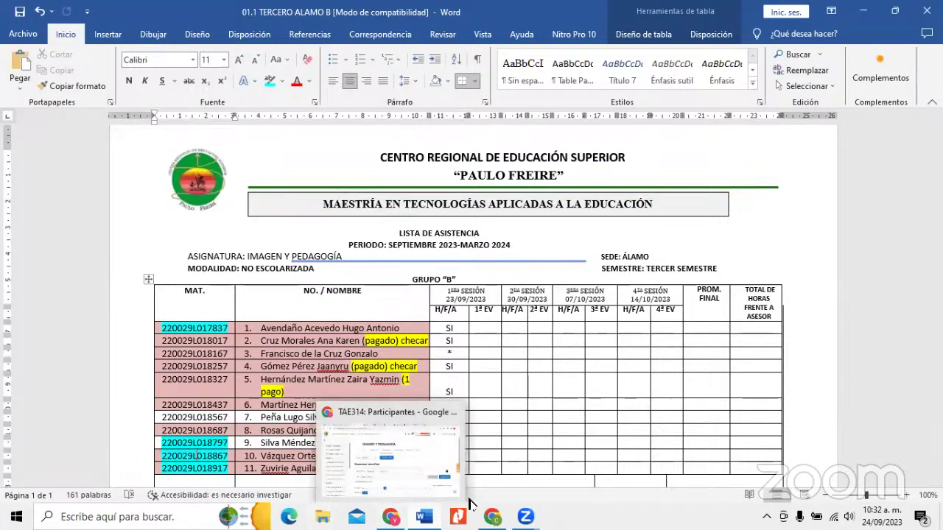
Open the course's Inscribir usuarios form and add the first student, found by surname.
{"action": "left_click", "coordinate": [391, 453]}
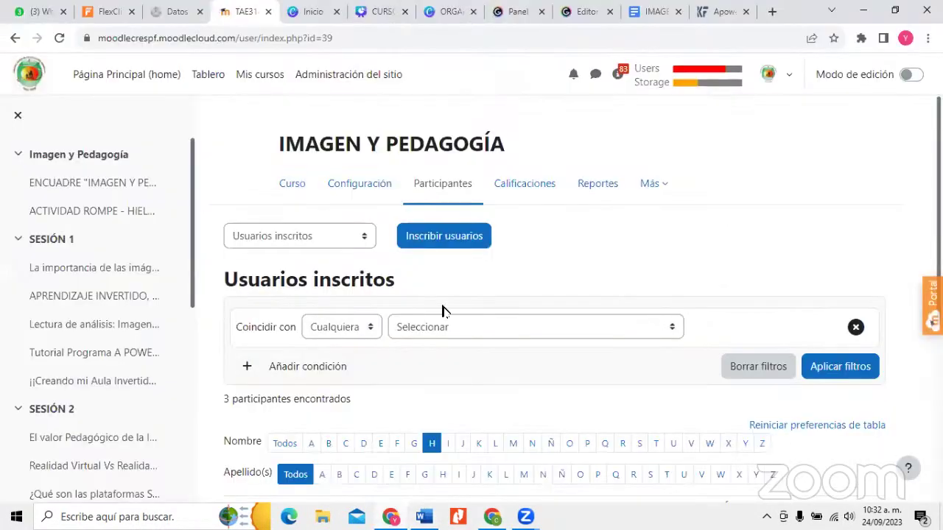
{"action": "left_click", "coordinate": [436, 236]}
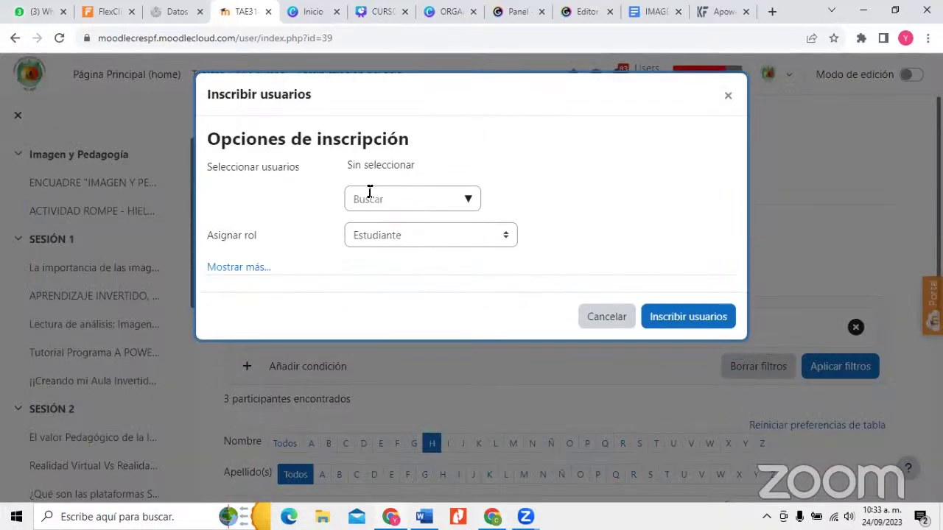
{"action": "left_click", "coordinate": [369, 194]}
{"action": "type", "text": "Zuvi"}
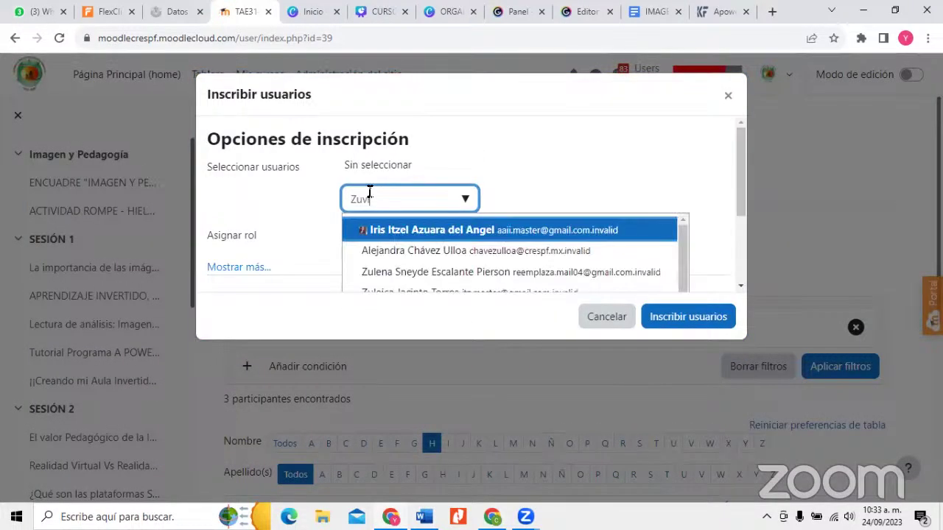
{"action": "type", "text": "ri"}
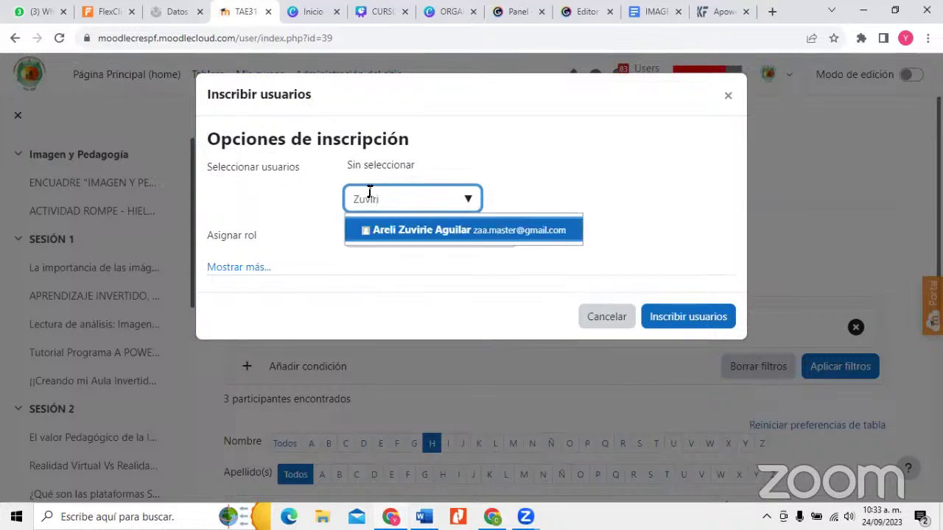
{"action": "left_click", "coordinate": [429, 230]}
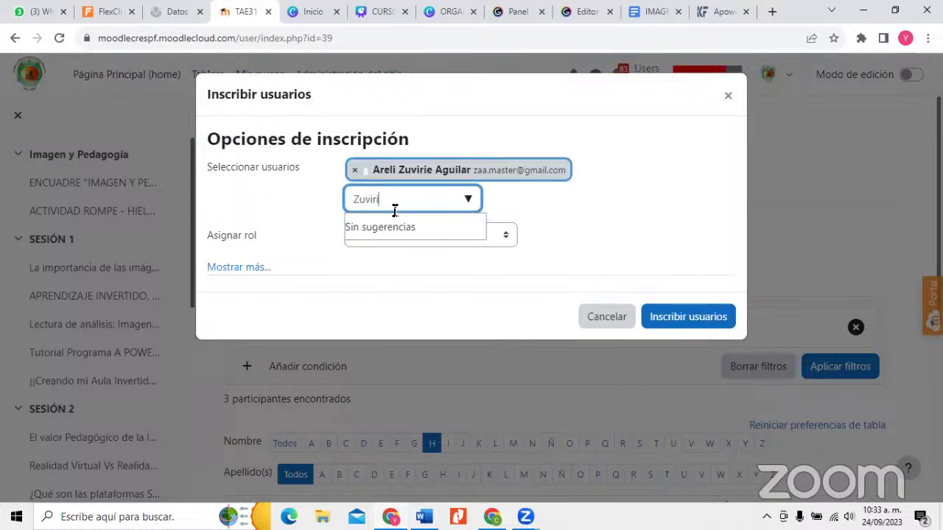
Add the second and third students from the Word attendance list to the enrolment selection.
{"action": "key", "text": "BackSpace"}
{"action": "key", "text": "BackSpace"}
{"action": "key", "text": "BackSpace"}
{"action": "key", "text": "BackSpace"}
{"action": "key", "text": "BackSpace"}
{"action": "key", "text": "BackSpace"}
{"action": "key", "text": "alt+Tab"}
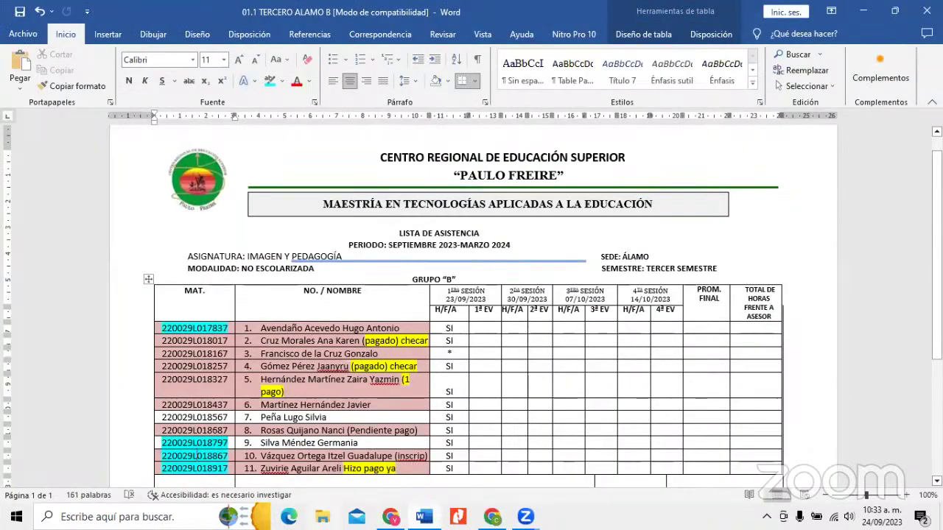
{"action": "left_click", "coordinate": [390, 516]}
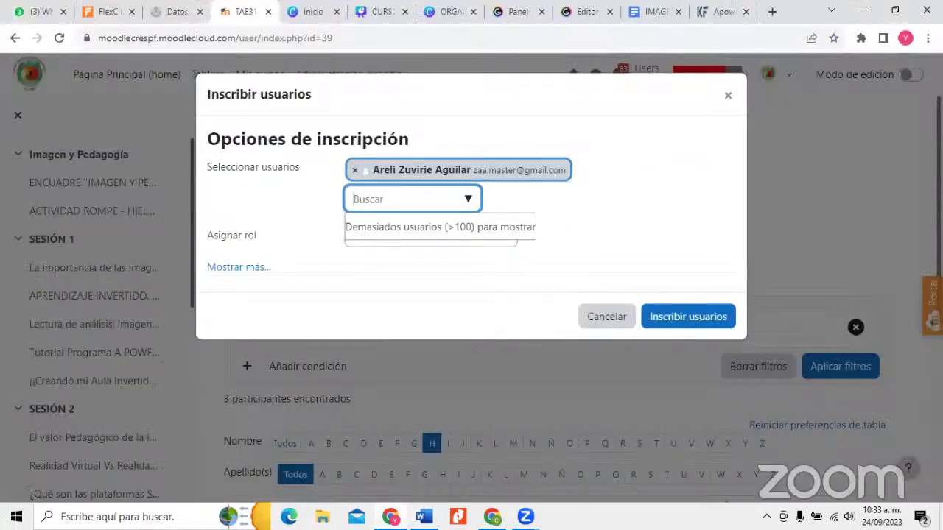
{"action": "type", "text": "Itzel G"}
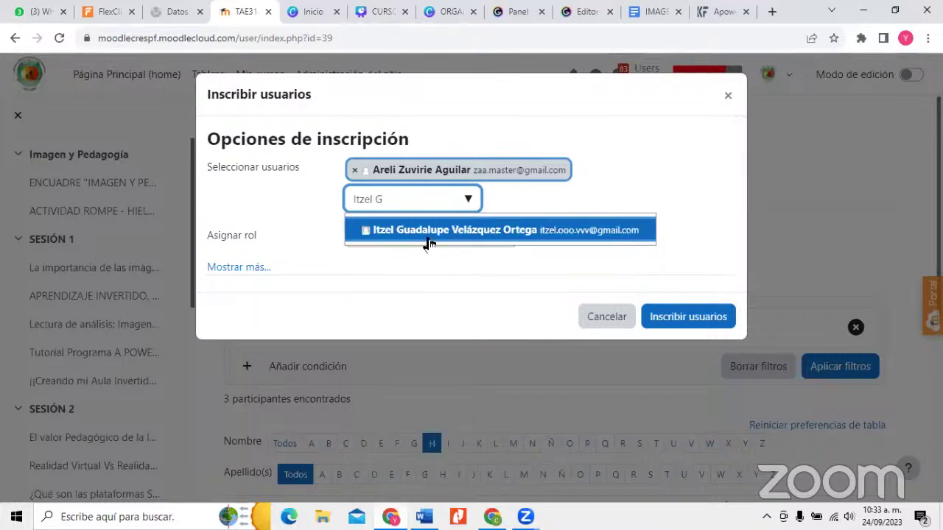
{"action": "left_click", "coordinate": [427, 235]}
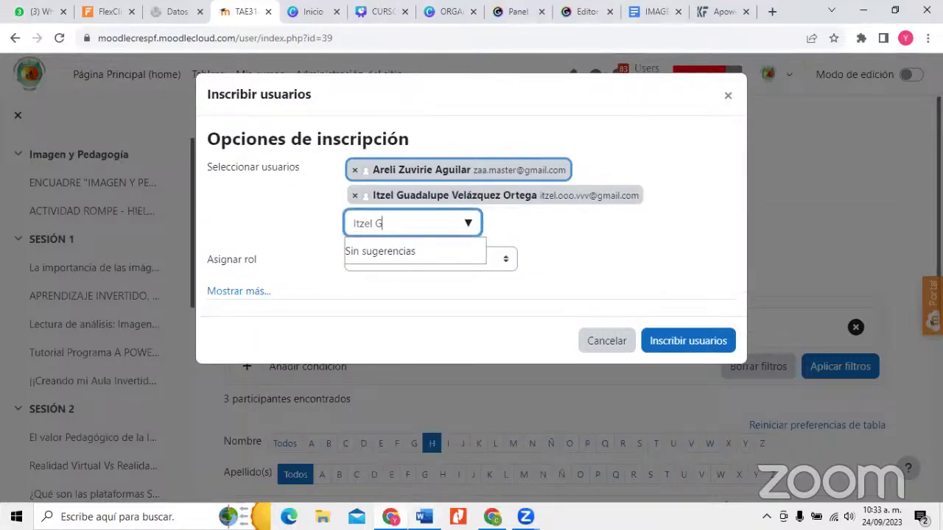
{"action": "key", "text": "alt+Tab"}
{"action": "key", "text": "alt+Tab"}
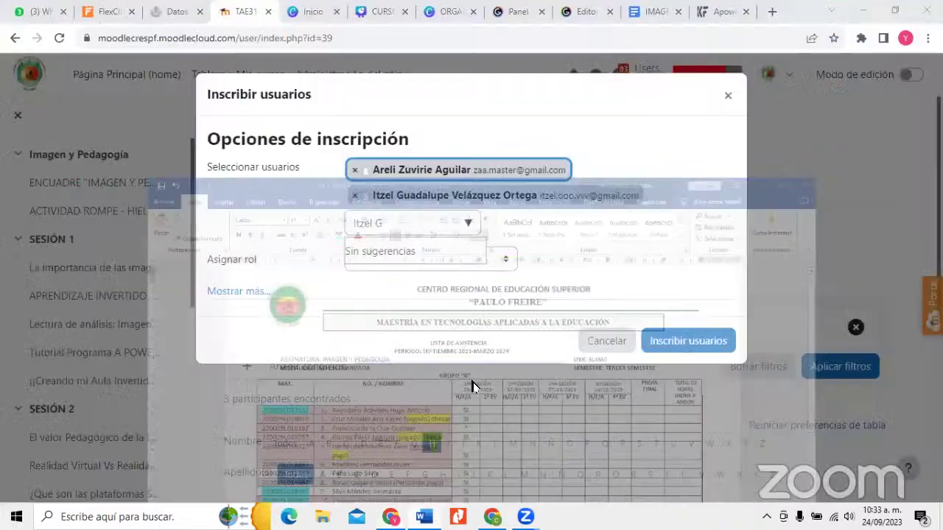
{"action": "triple_click", "coordinate": [407, 223]}
{"action": "type", "text": "Germ"}
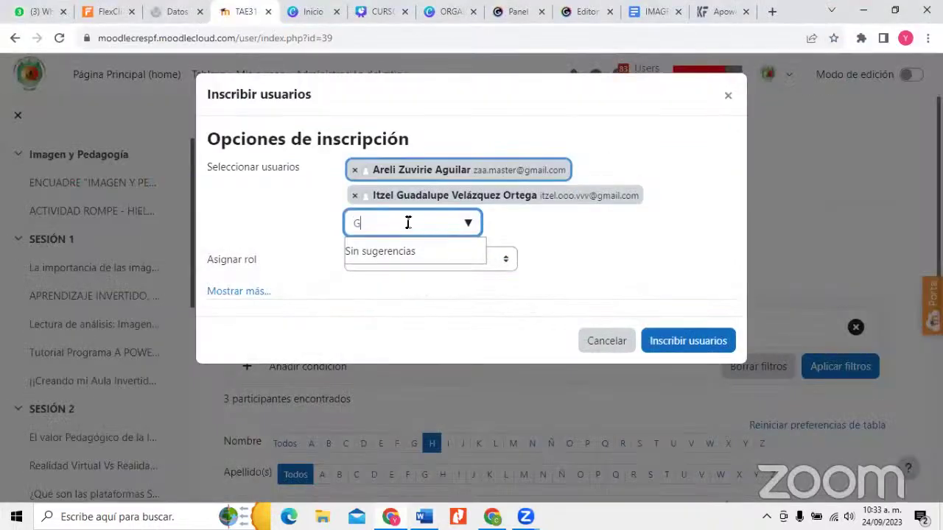
{"action": "type", "text": "an"}
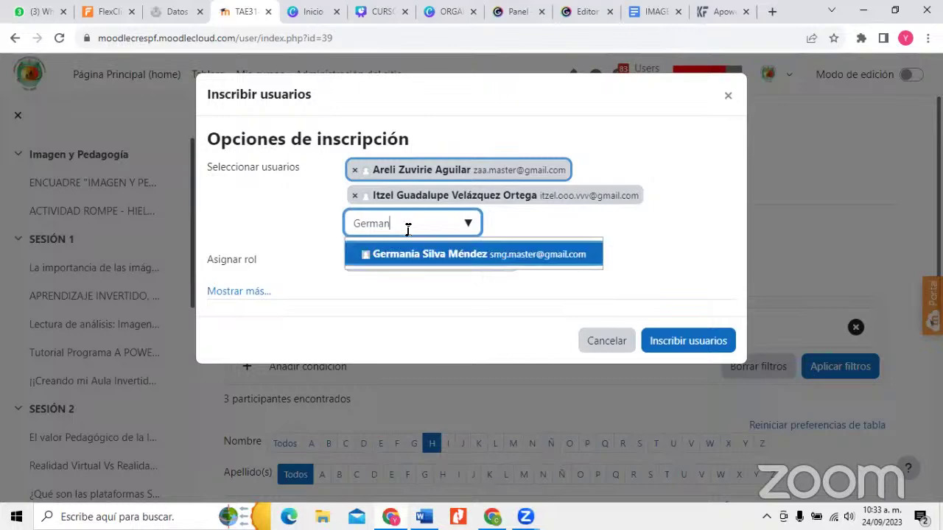
{"action": "left_click", "coordinate": [413, 255]}
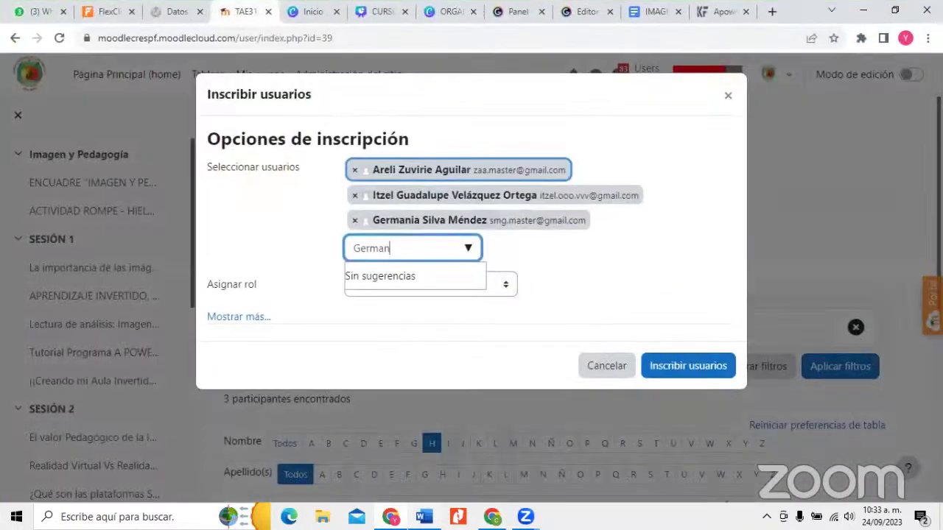
Clear the search field and enrol the three selected students with the Estudiante role.
{"action": "key", "text": "alt+Tab"}
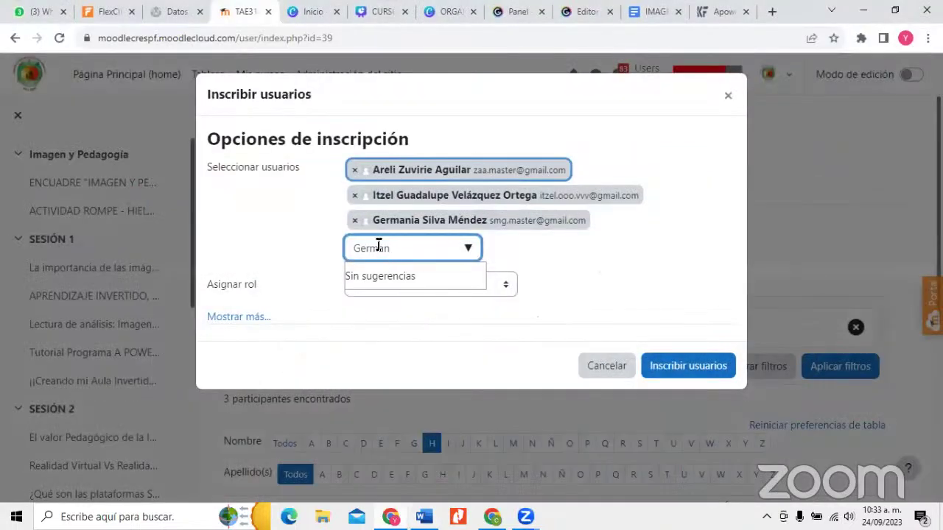
{"action": "double_click", "coordinate": [378, 247]}
{"action": "type", "text": "Avendañ"}
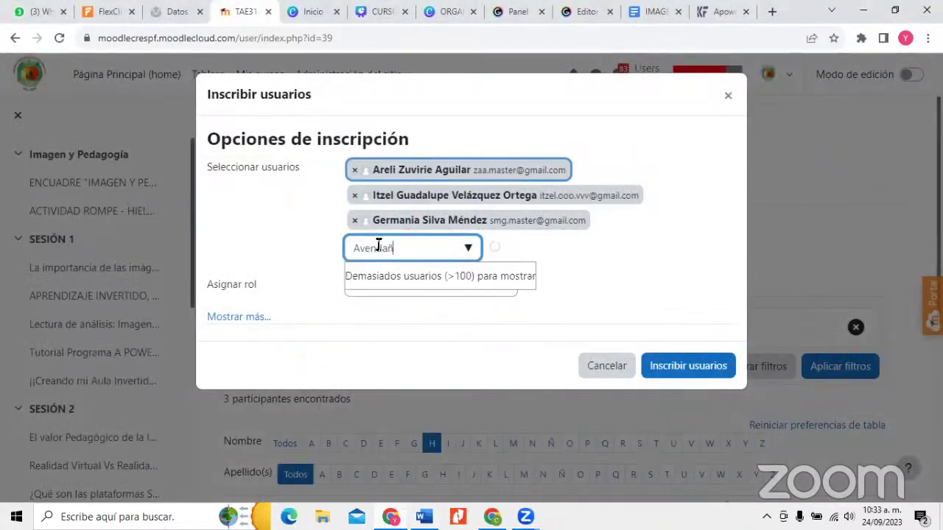
{"action": "type", "text": "o"}
{"action": "double_click", "coordinate": [389, 248]}
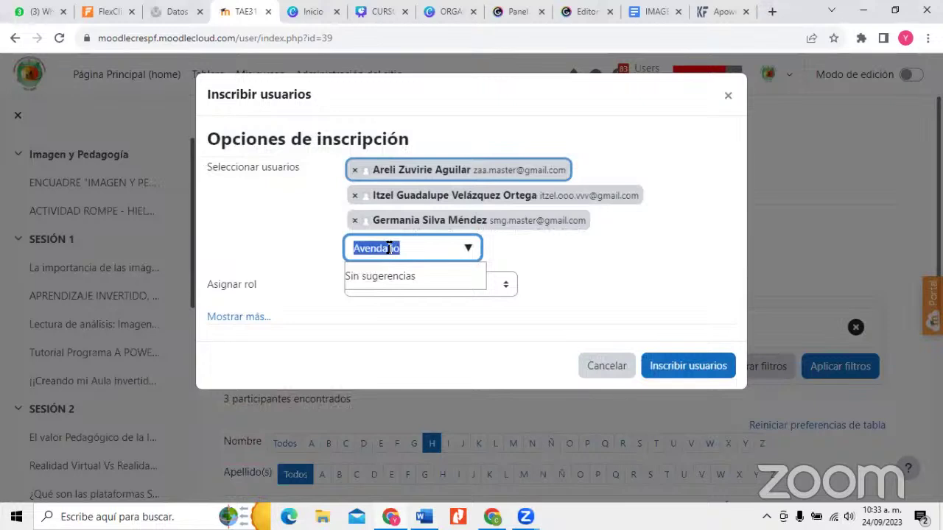
{"action": "type", "text": "Hugo"}
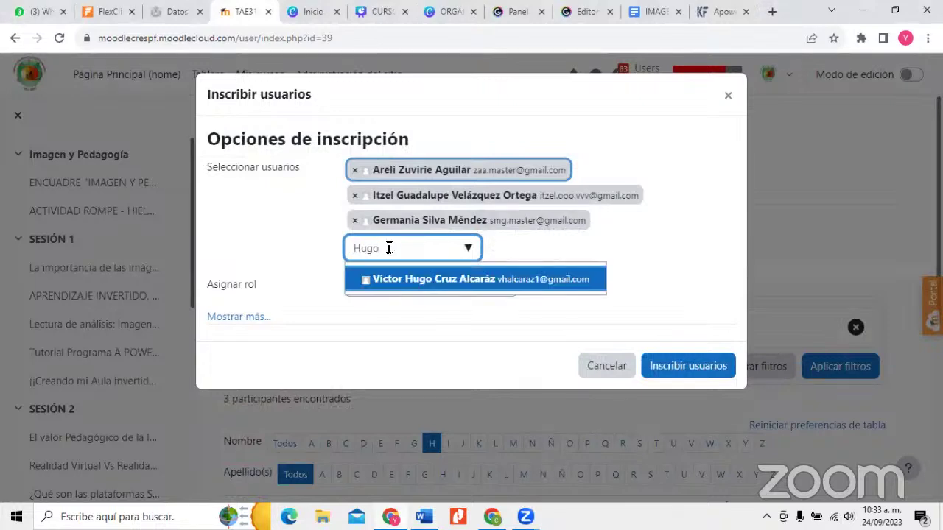
{"action": "double_click", "coordinate": [389, 248]}
{"action": "key", "text": "BackSpace"}
{"action": "left_click", "coordinate": [305, 238]}
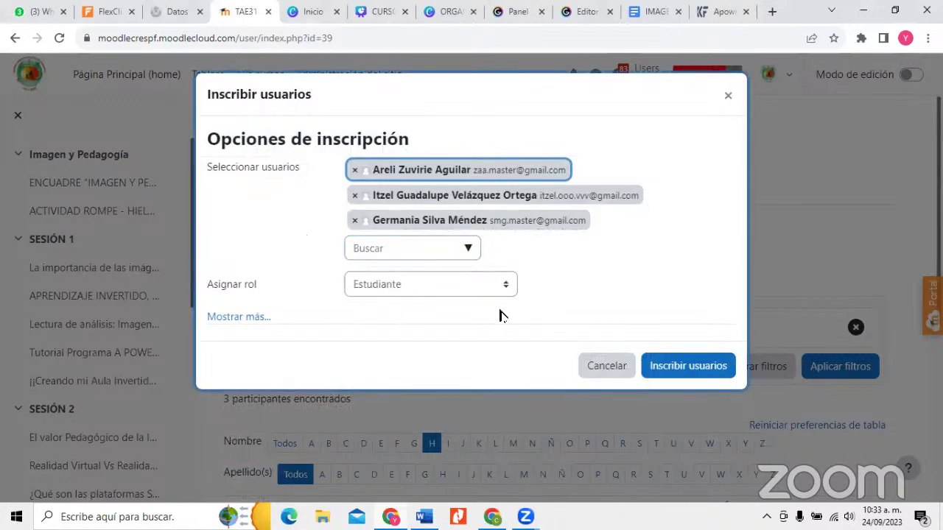
{"action": "left_click", "coordinate": [690, 368]}
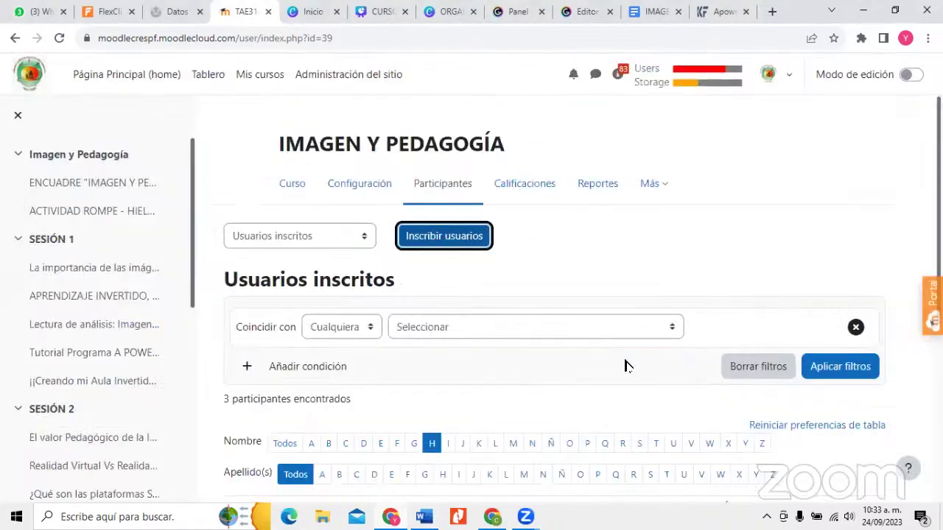
Move from the course page through site administration to Moodle's home, then switch to the Jamboard window.
{"action": "left_click", "coordinate": [292, 194]}
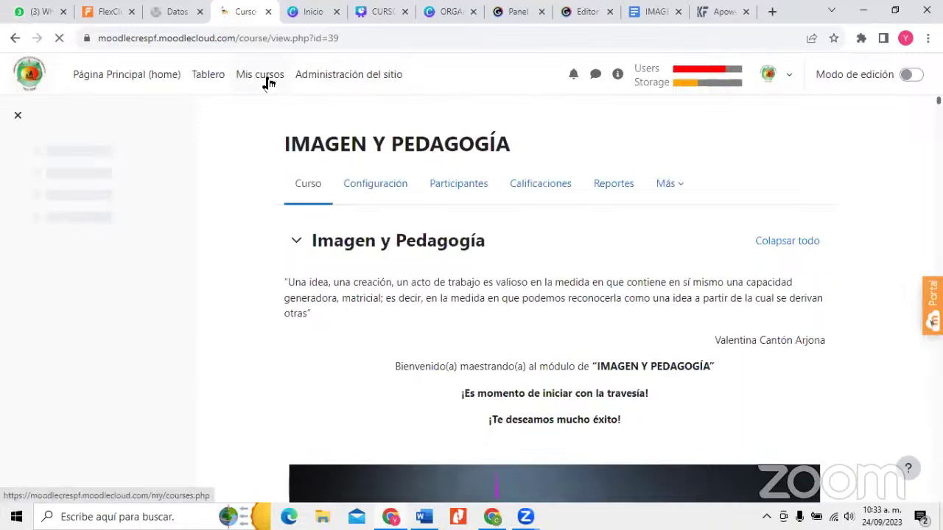
{"action": "left_click", "coordinate": [316, 84]}
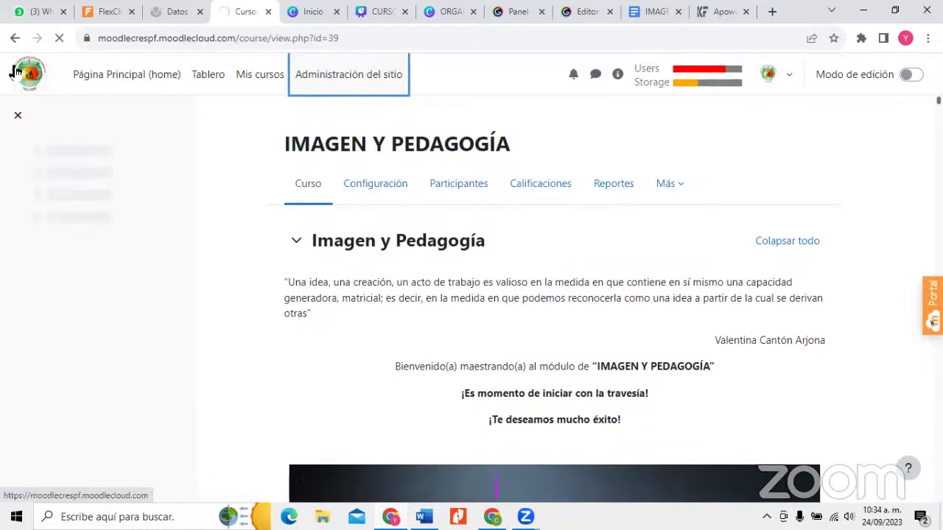
{"action": "left_click", "coordinate": [58, 43]}
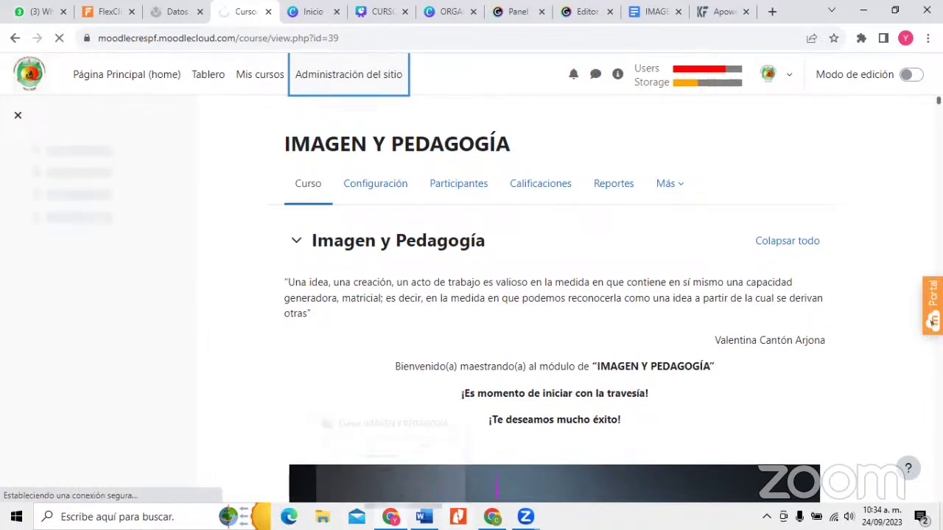
{"action": "left_click", "coordinate": [390, 449]}
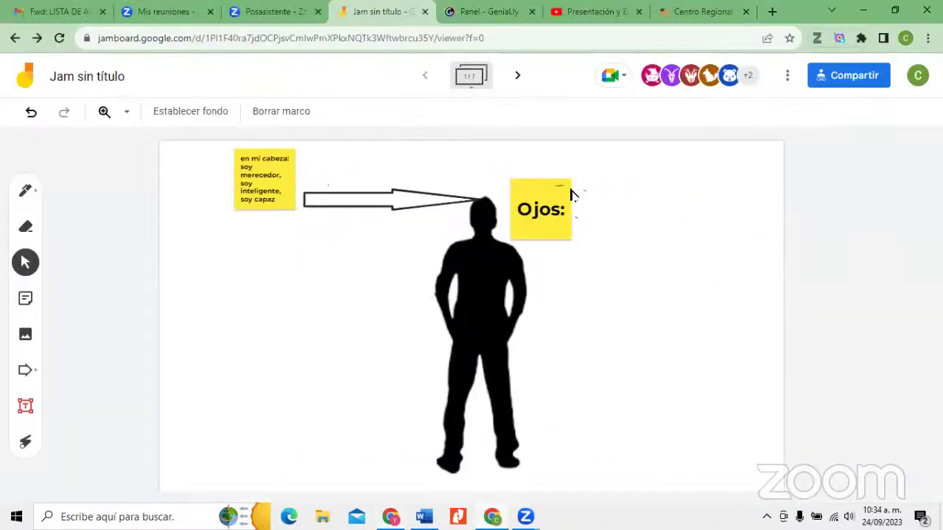
{"action": "left_click", "coordinate": [518, 76]}
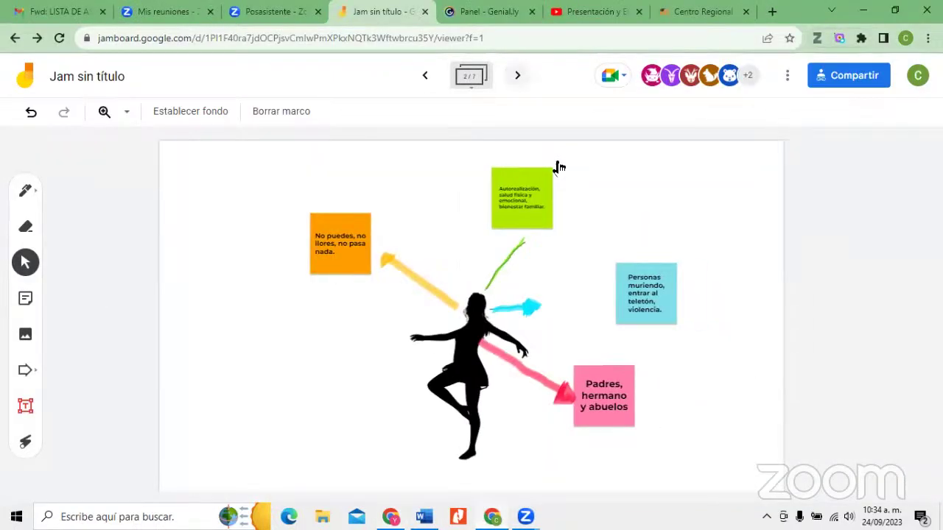
{"action": "left_click", "coordinate": [518, 76]}
{"action": "left_click", "coordinate": [518, 76]}
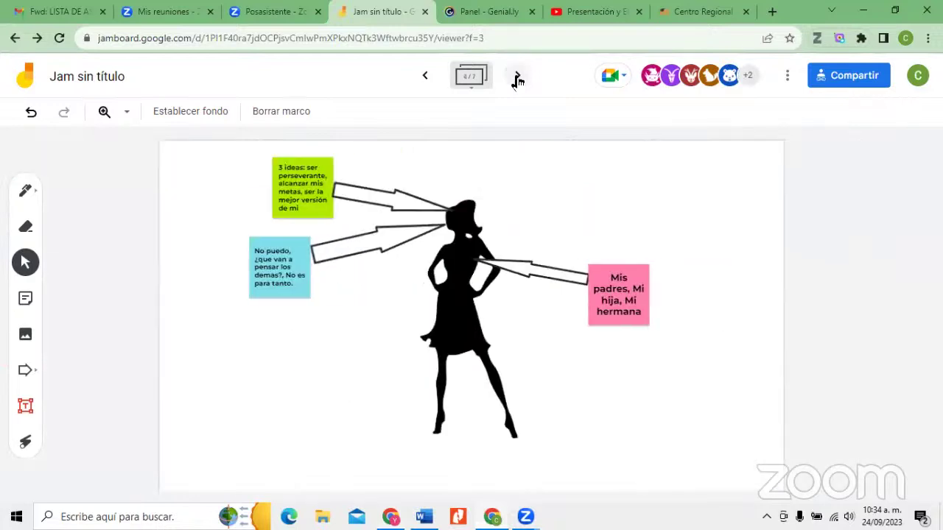
{"action": "left_click", "coordinate": [518, 76]}
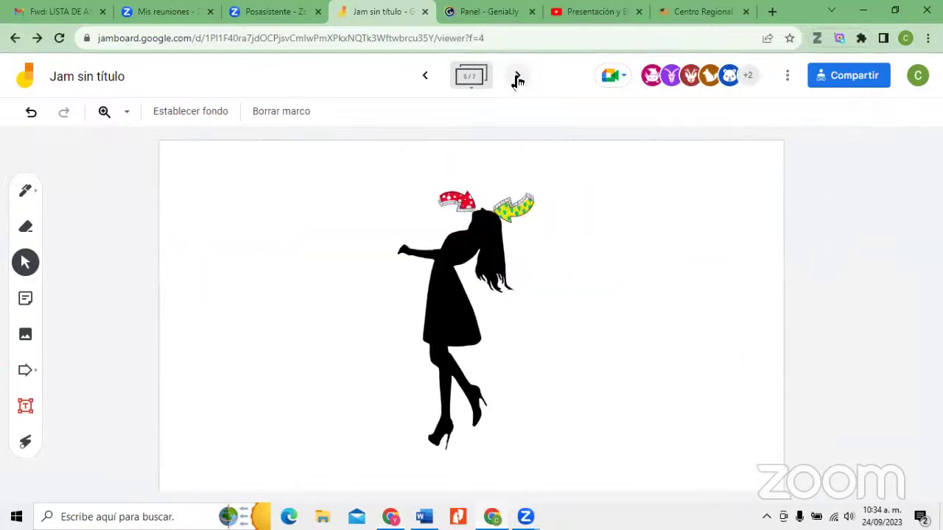
{"action": "left_click", "coordinate": [518, 75]}
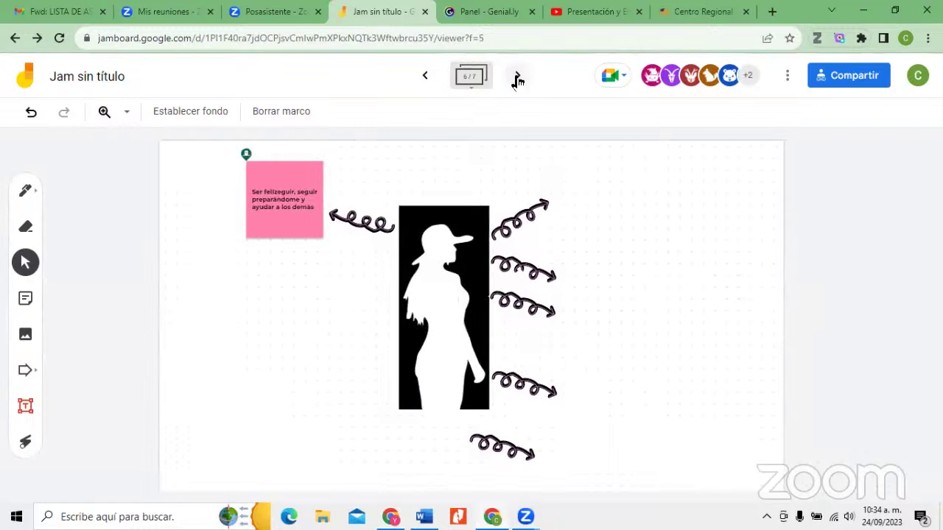
{"action": "left_click", "coordinate": [518, 79]}
{"action": "left_click", "coordinate": [442, 83]}
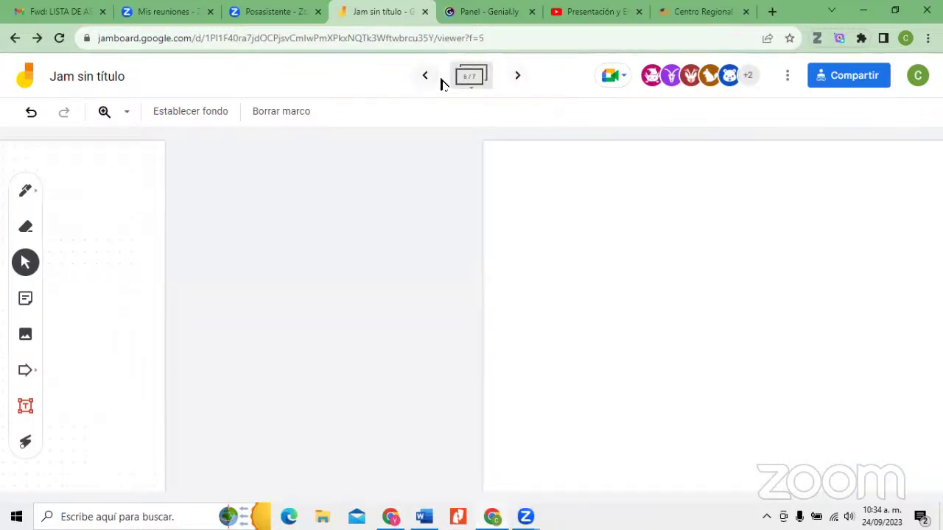
{"action": "left_click", "coordinate": [442, 84]}
{"action": "left_click", "coordinate": [442, 83]}
{"action": "left_click", "coordinate": [442, 83]}
{"action": "left_click", "coordinate": [442, 83]}
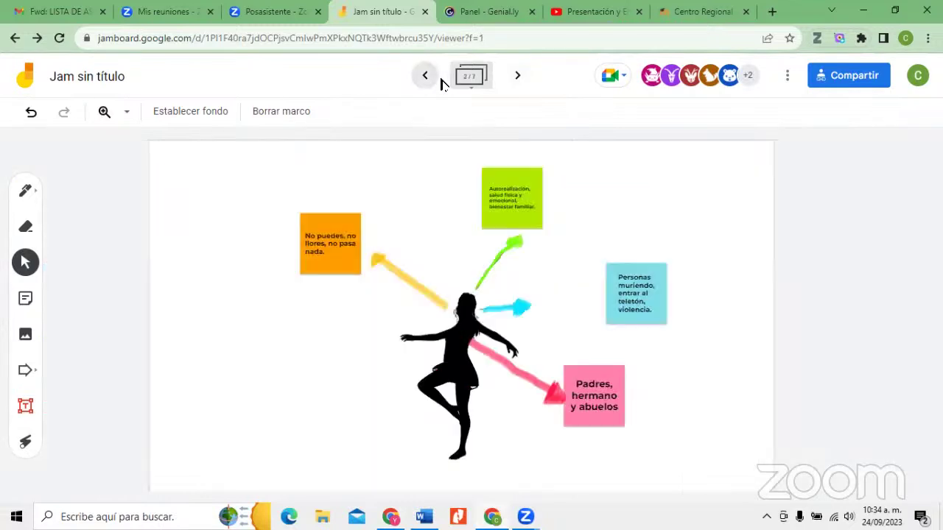
{"action": "left_click", "coordinate": [442, 83]}
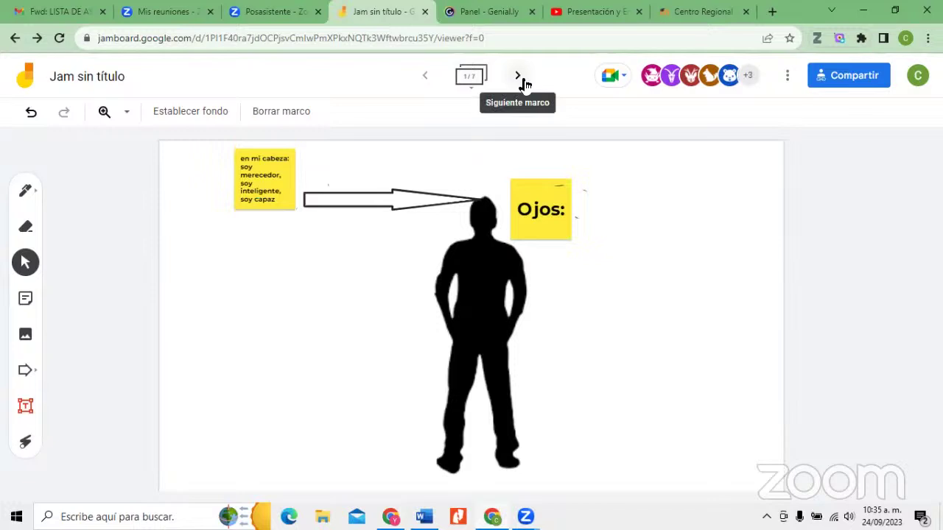
Step through the portrait frames to frame 7, then create a new blank frame 8.
{"action": "left_click", "coordinate": [520, 79]}
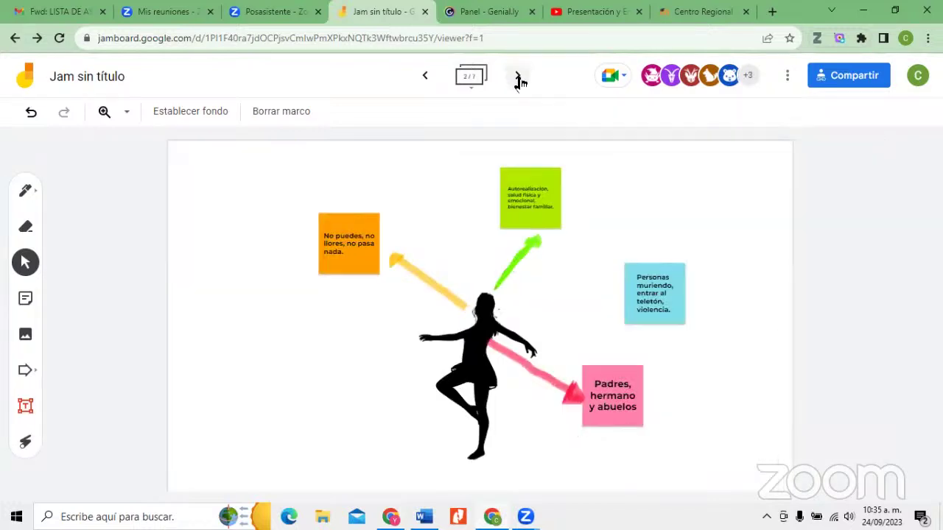
{"action": "left_click", "coordinate": [517, 80]}
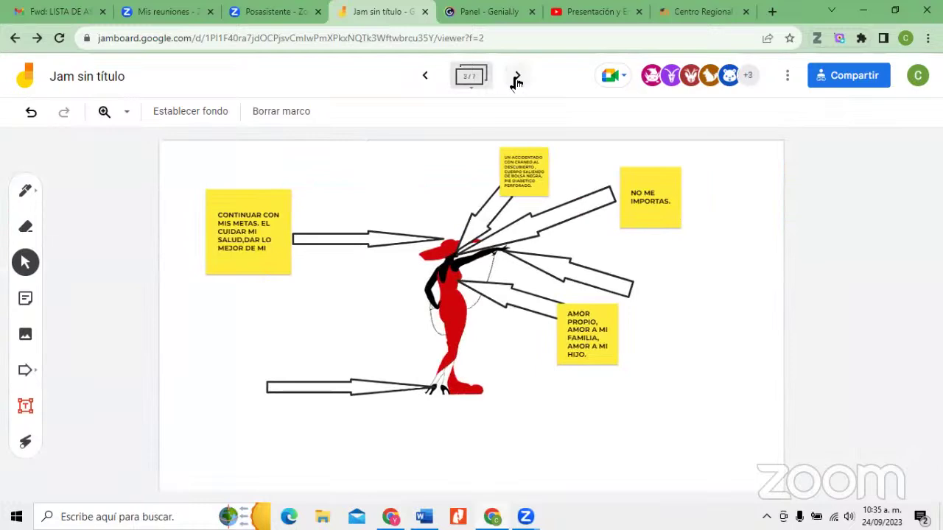
{"action": "left_click", "coordinate": [517, 78]}
{"action": "left_click", "coordinate": [517, 78]}
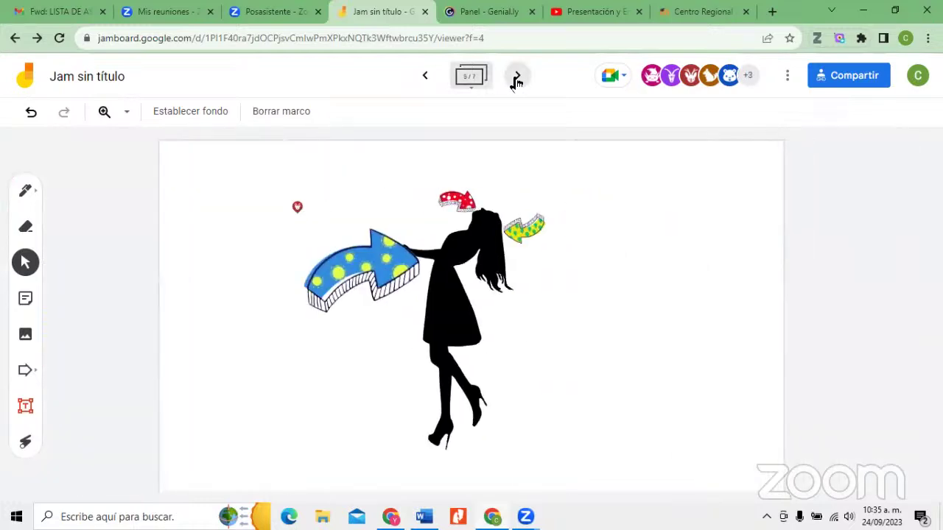
{"action": "left_click", "coordinate": [517, 78]}
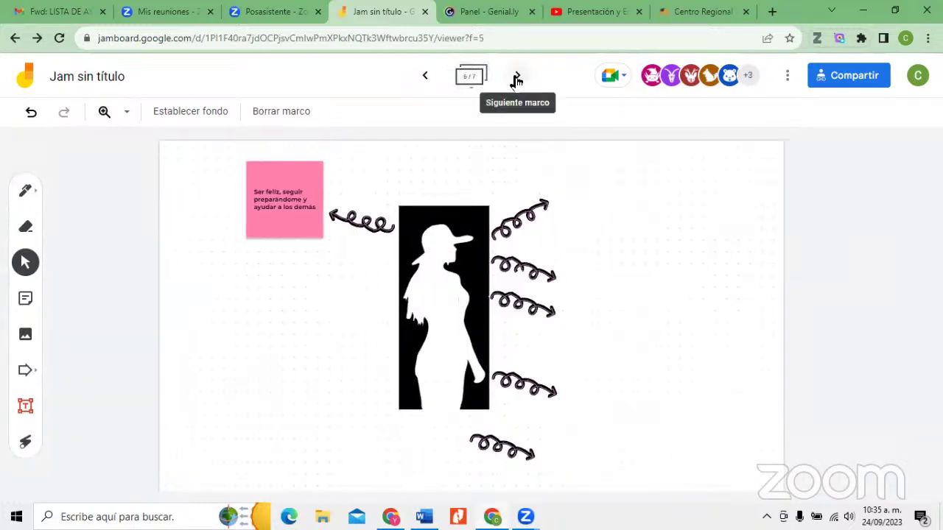
{"action": "left_click", "coordinate": [518, 80]}
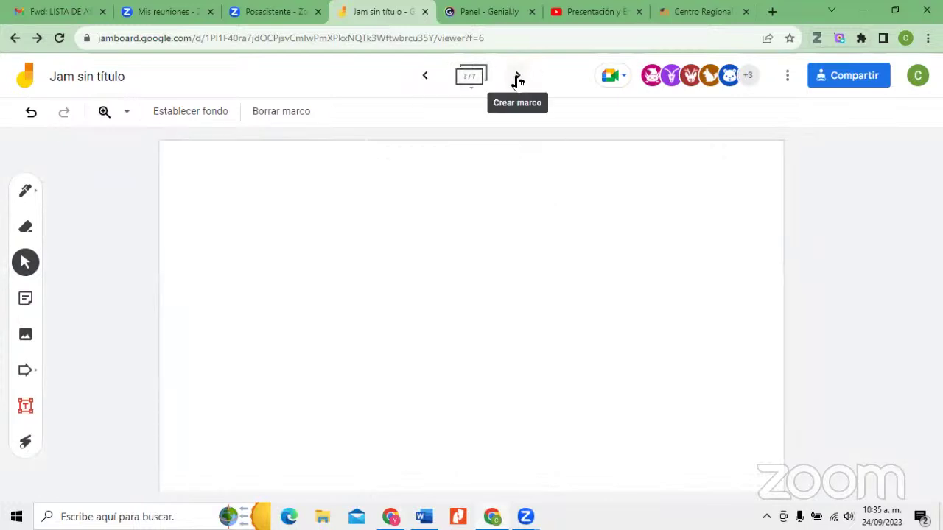
{"action": "left_click", "coordinate": [518, 79]}
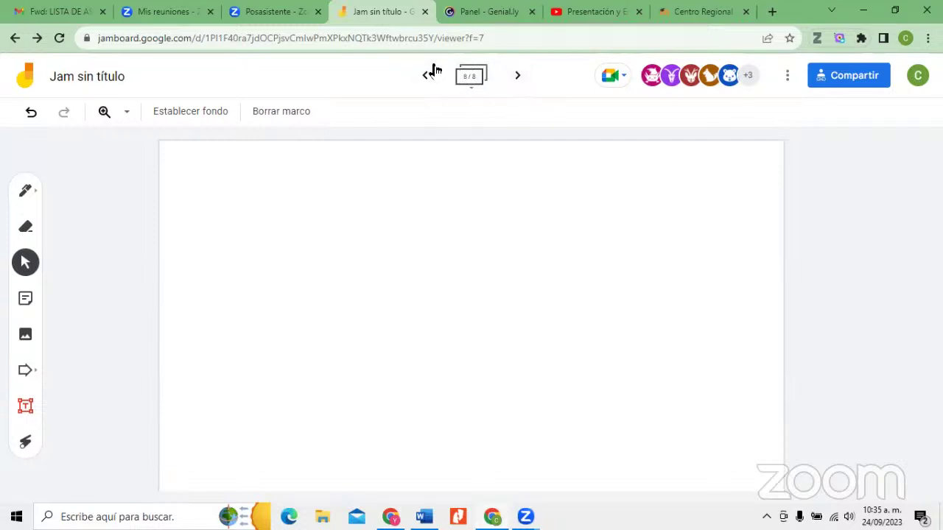
Page back from the new frame 8 to frame 1.
{"action": "left_click", "coordinate": [428, 77]}
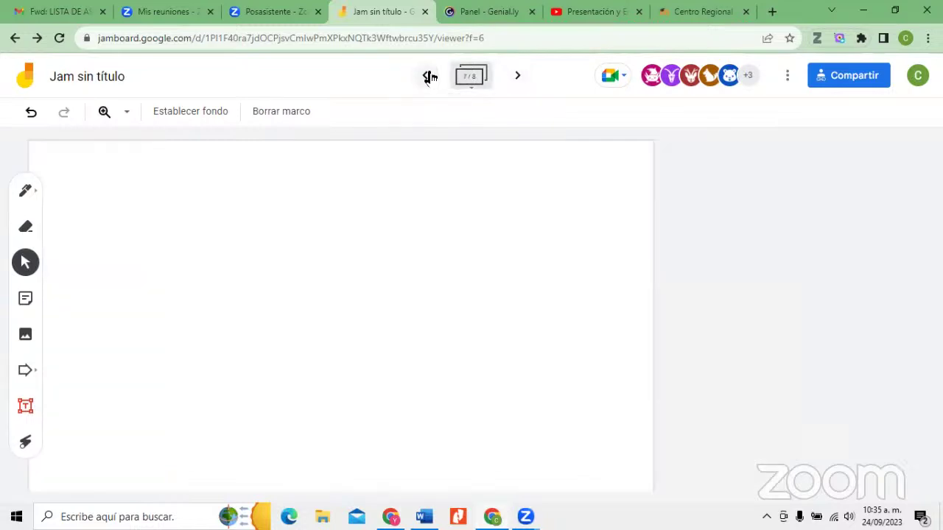
{"action": "left_click", "coordinate": [428, 77]}
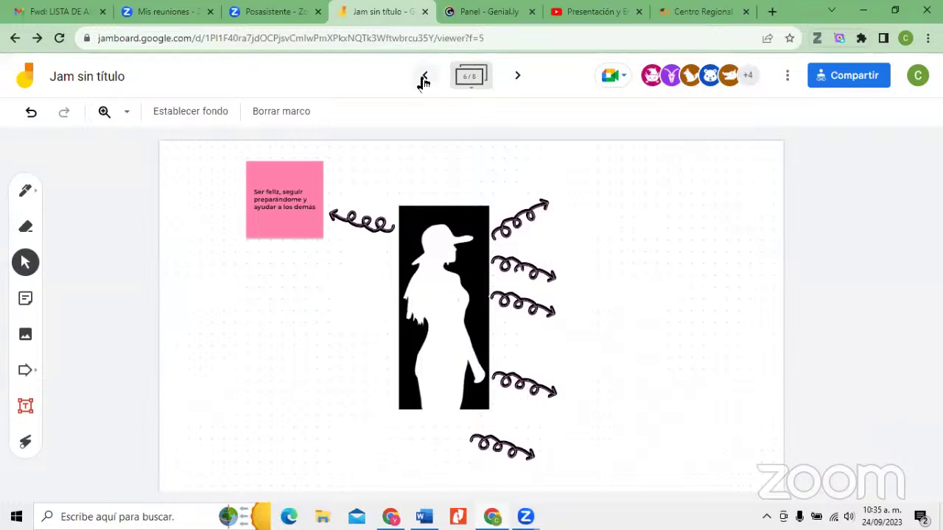
{"action": "left_click", "coordinate": [425, 78]}
{"action": "left_click", "coordinate": [425, 78]}
{"action": "left_click", "coordinate": [424, 78]}
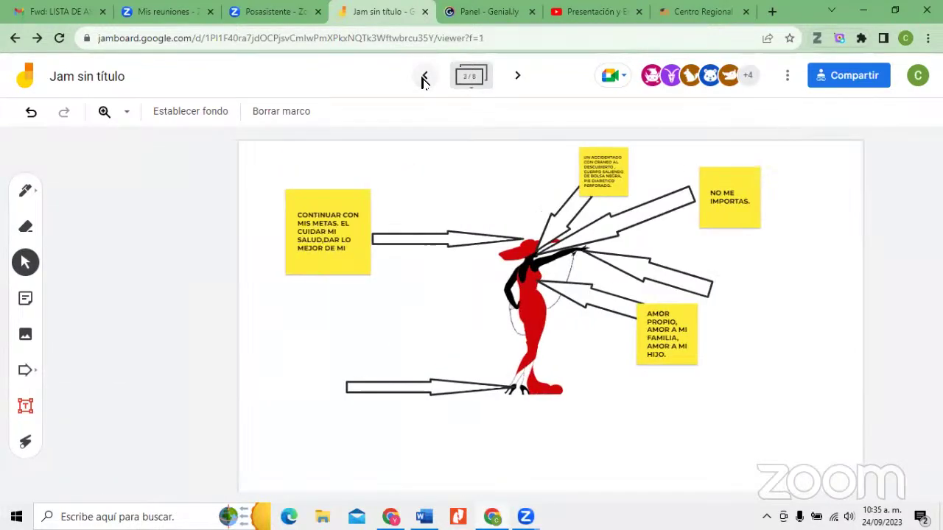
{"action": "left_click", "coordinate": [424, 78]}
{"action": "left_click", "coordinate": [425, 78]}
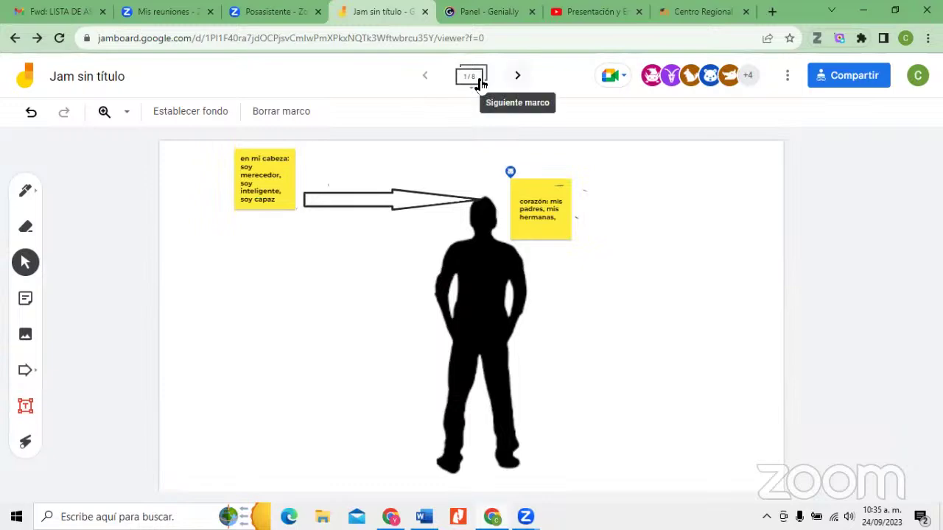
Browse forward three frames, then page back to frame 1 again.
{"action": "key", "text": "Right"}
{"action": "key", "text": "Right"}
{"action": "key", "text": "Right"}
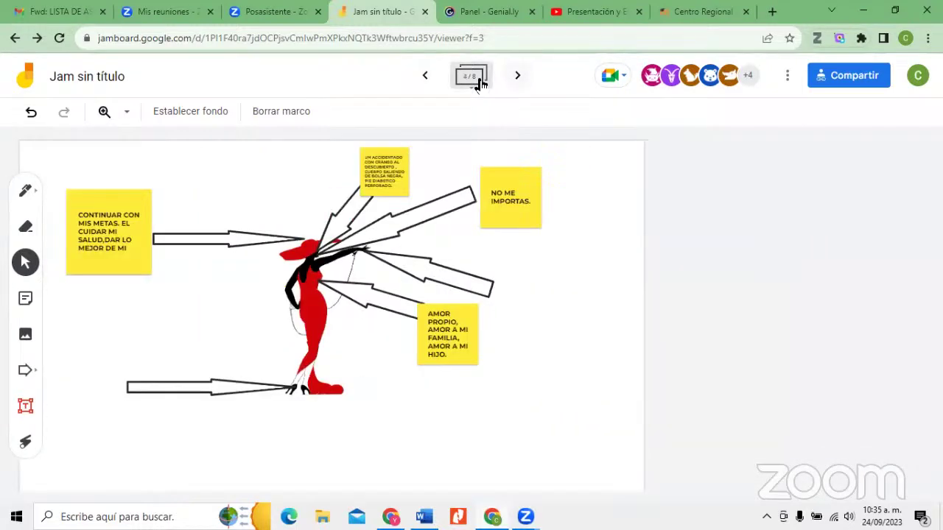
{"action": "key", "text": "Right"}
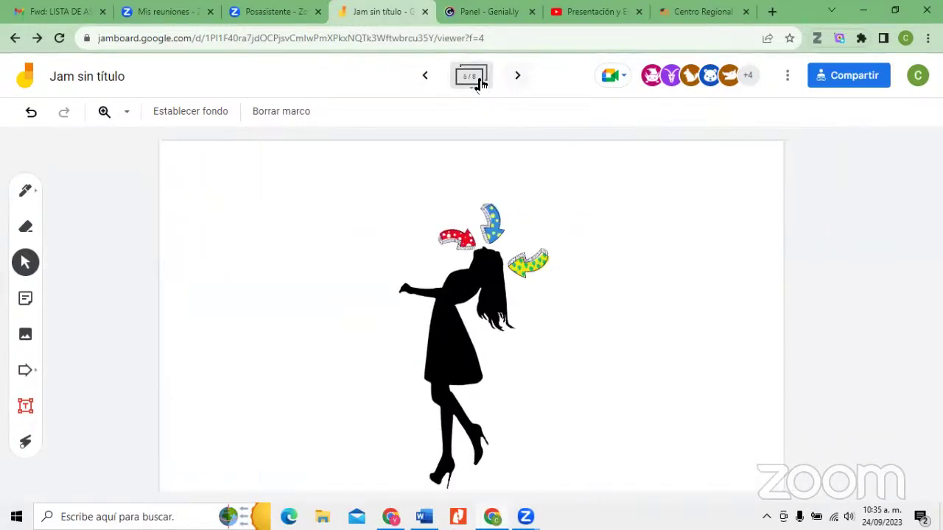
{"action": "key", "text": "Right"}
{"action": "key", "text": "Right"}
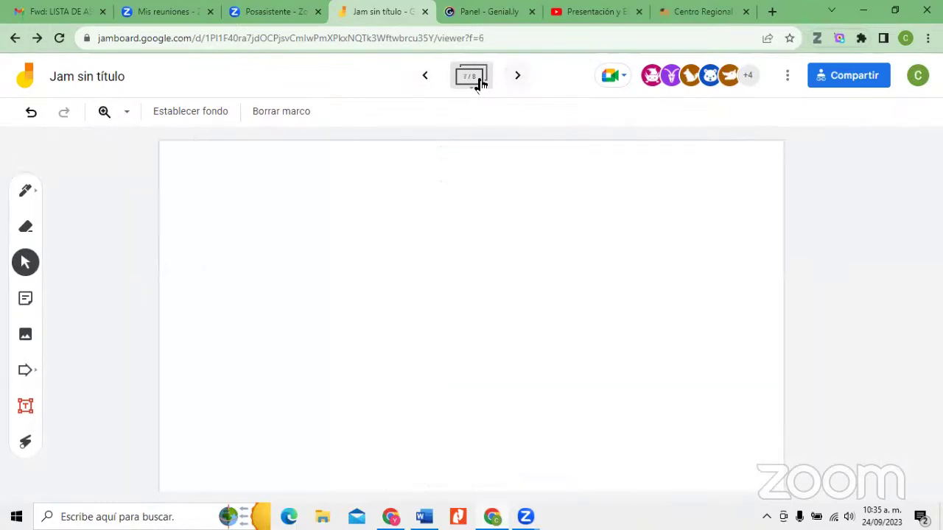
{"action": "left_click", "coordinate": [424, 77]}
{"action": "left_click", "coordinate": [424, 77]}
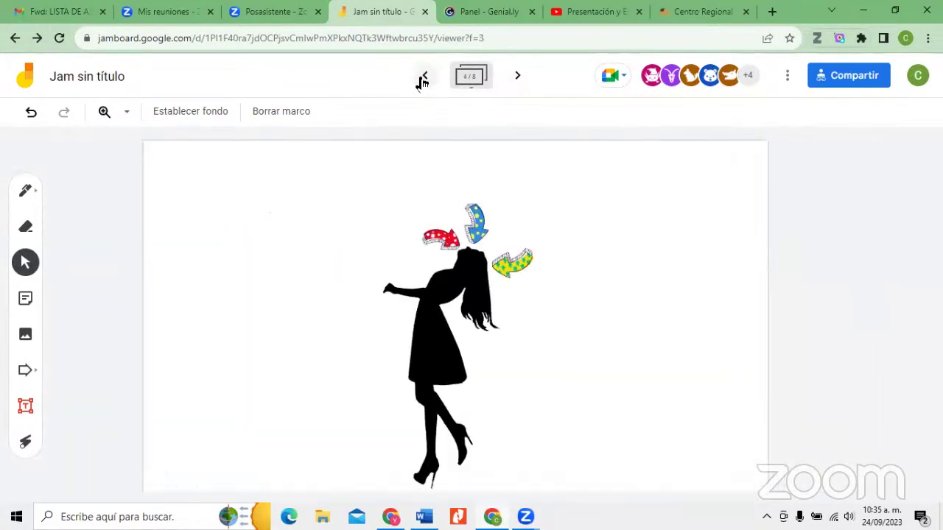
{"action": "left_click", "coordinate": [424, 78]}
{"action": "left_click", "coordinate": [424, 77]}
{"action": "left_click", "coordinate": [424, 78]}
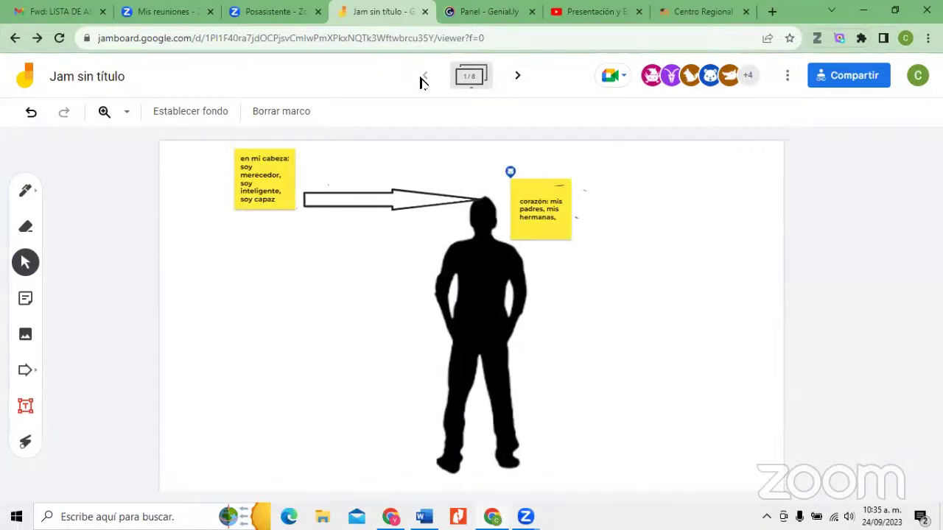
Rename the jam to 'El Autoretrato de 3er. semestre Grupo "B"', then reload the Moodle window.
{"action": "left_click", "coordinate": [96, 77]}
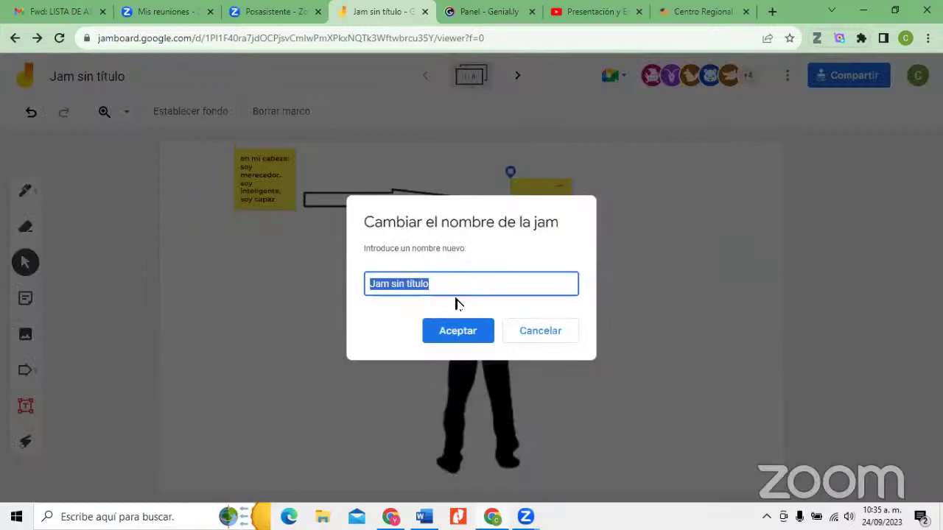
{"action": "type", "text": "El a"}
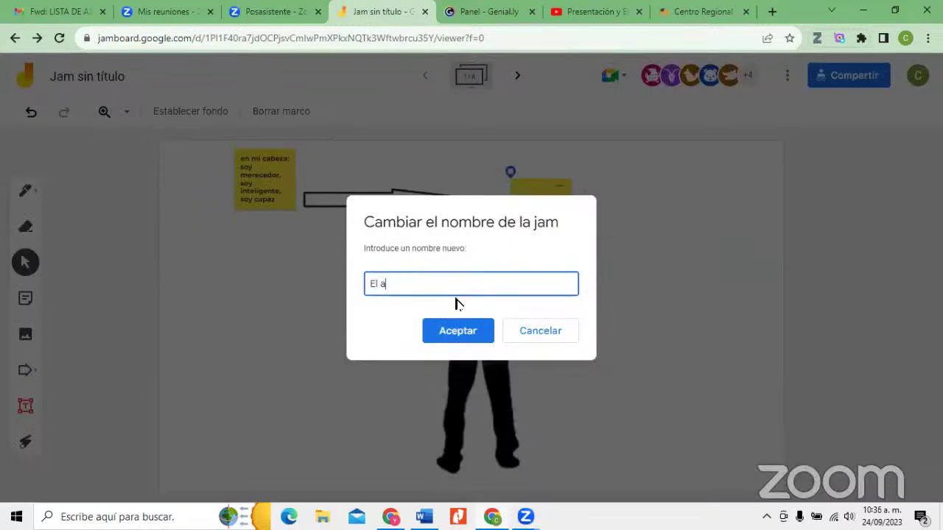
{"action": "key", "text": "BackSpace"}
{"action": "type", "text": "Autot"}
{"action": "key", "text": "BackSpace"}
{"action": "type", "text": "retrato de 3"}
{"action": "key", "text": "BackSpace"}
{"action": "type", "text": "3er. se"}
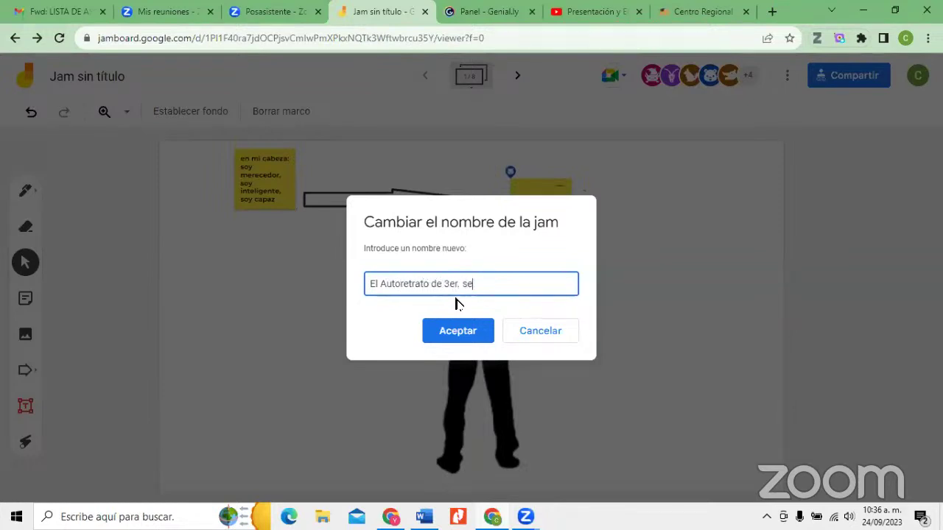
{"action": "type", "text": "mestre Grupo \"B\""}
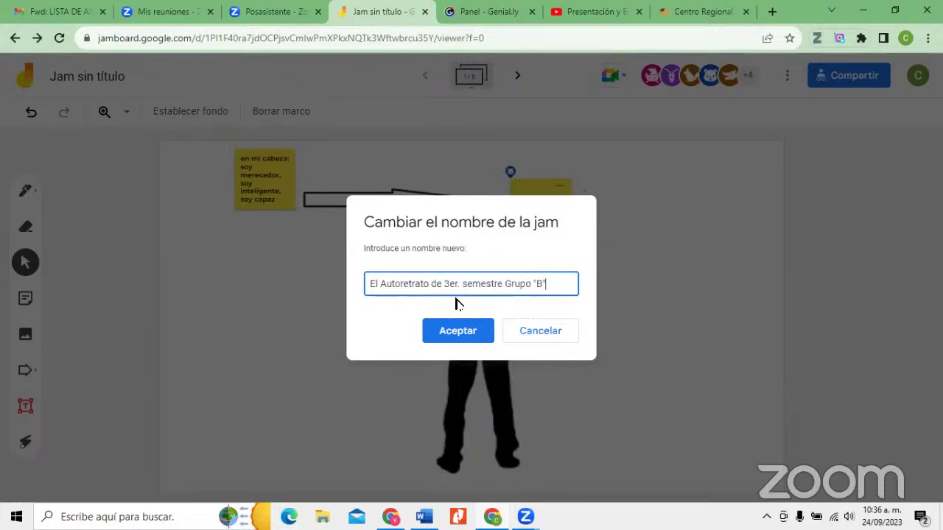
{"action": "left_click", "coordinate": [460, 331]}
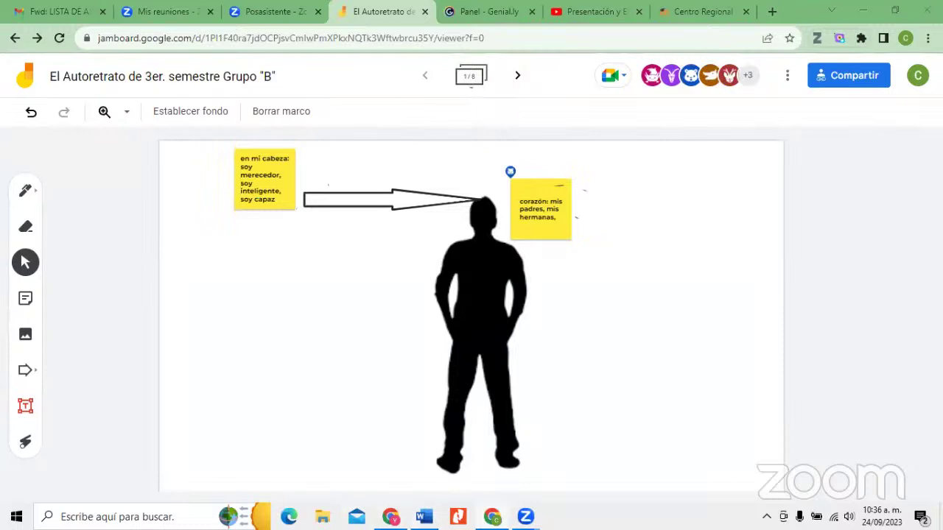
{"action": "key", "text": "alt+Tab"}
{"action": "left_click", "coordinate": [59, 38]}
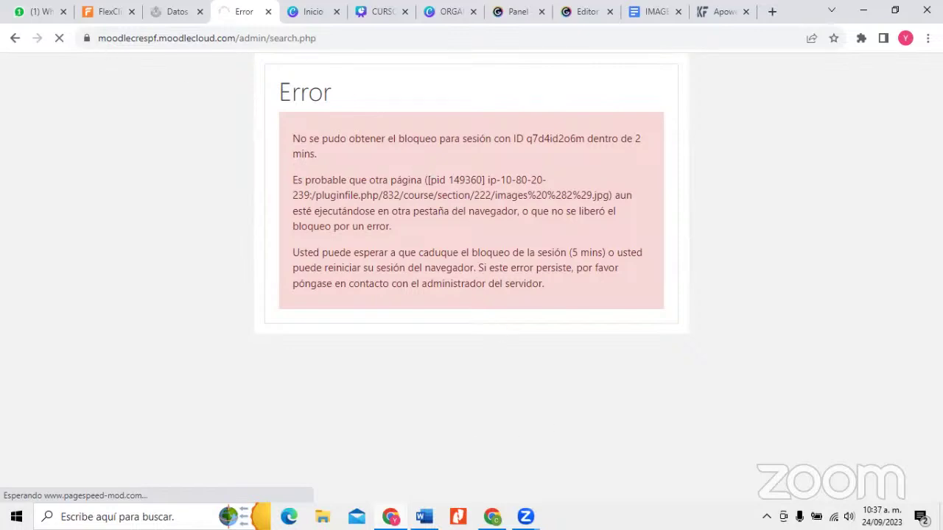
Bring the Word attendance list 01.1 TERCERO ALAMO B to the front.
{"action": "mouse_move", "coordinate": [492, 516]}
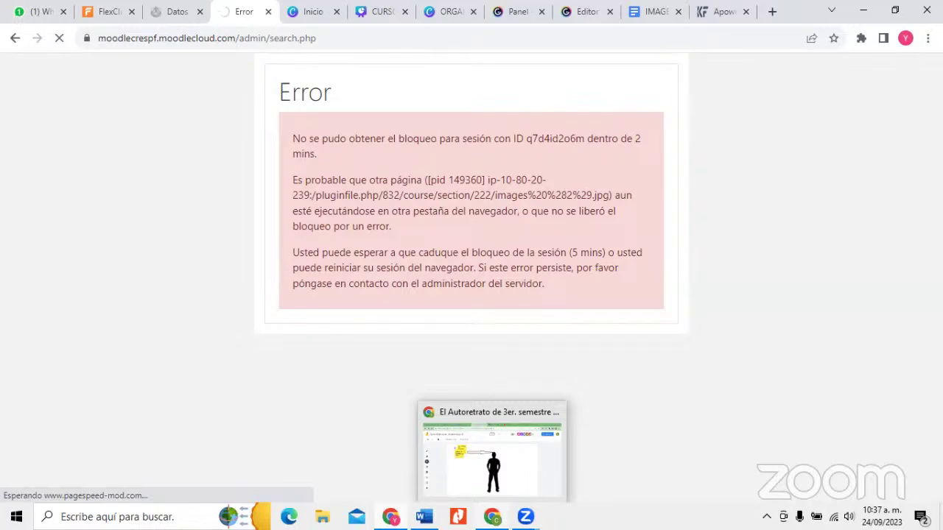
{"action": "left_click", "coordinate": [425, 516]}
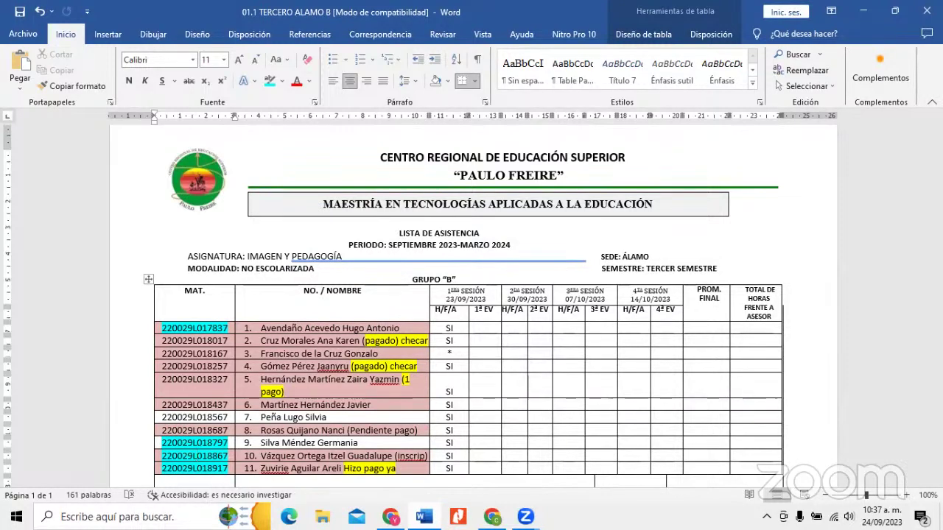
Bring back the 'Error - Google Chrome' window showing the Moodle session-lock error.
{"action": "mouse_move", "coordinate": [437, 512]}
{"action": "mouse_move", "coordinate": [391, 514]}
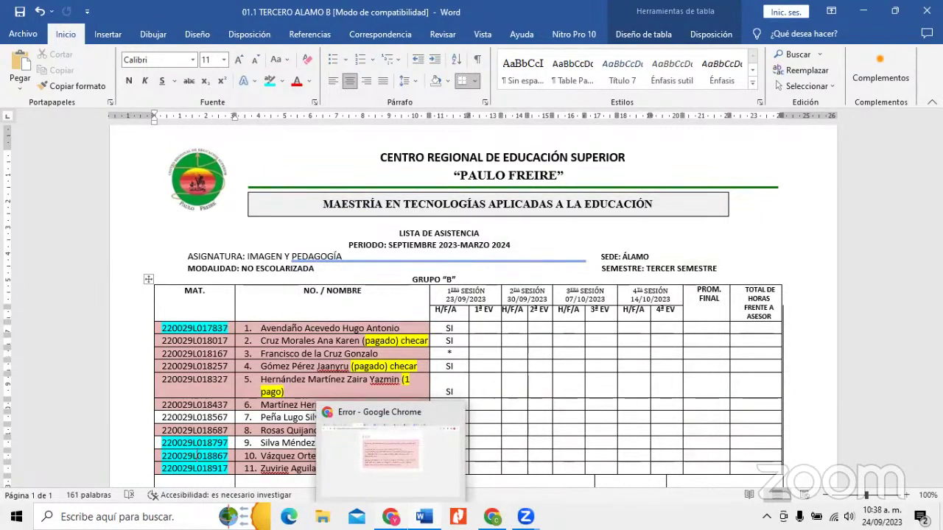
{"action": "left_click", "coordinate": [391, 446]}
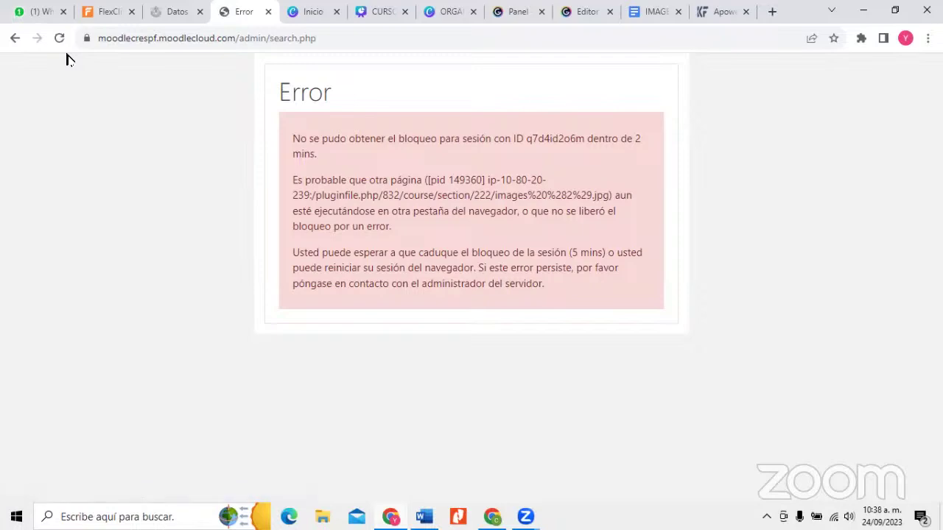
Reload Moodle and open Administración del sitio > Usuarios > Añadir un nuevo usuario.
{"action": "left_click", "coordinate": [60, 41]}
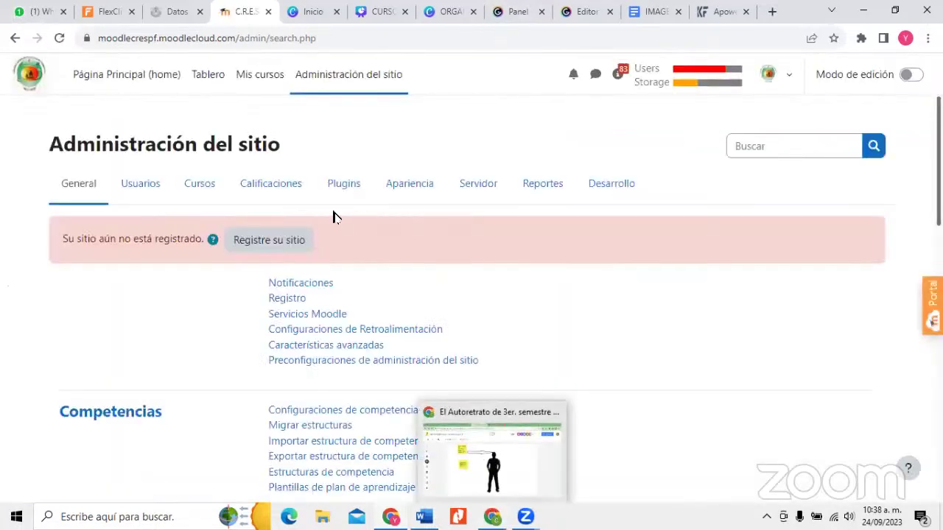
{"action": "left_click", "coordinate": [140, 186]}
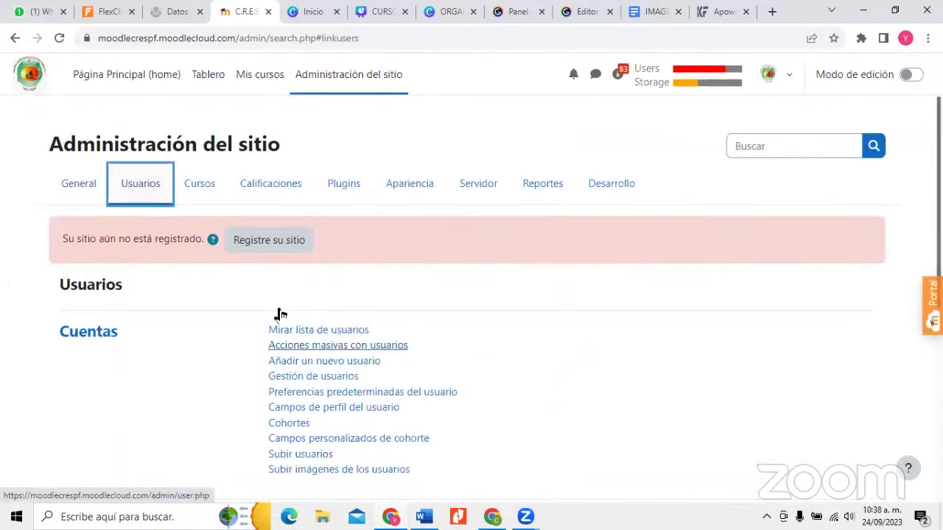
{"action": "left_click", "coordinate": [329, 364]}
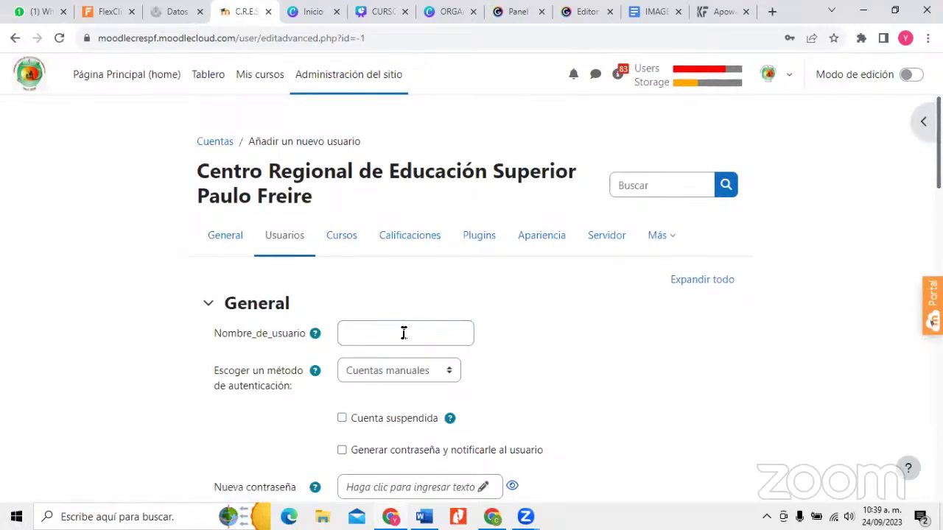
Enter the student's username and the account password, revealing the password to check it.
{"action": "left_click", "coordinate": [404, 334]}
{"action": "type", "text": "MAS"}
{"action": "key", "text": "BackSpace"}
{"action": "key", "text": "BackSpace"}
{"action": "key", "text": "BackSpace"}
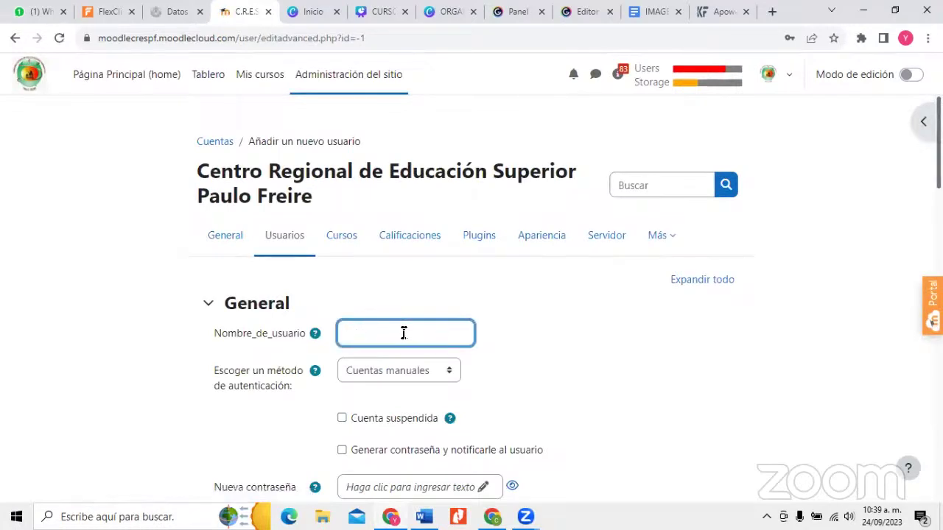
{"action": "type", "text": "master_hugo"}
{"action": "scroll", "coordinate": [628, 303], "scroll_direction": "down", "scroll_amount": 1}
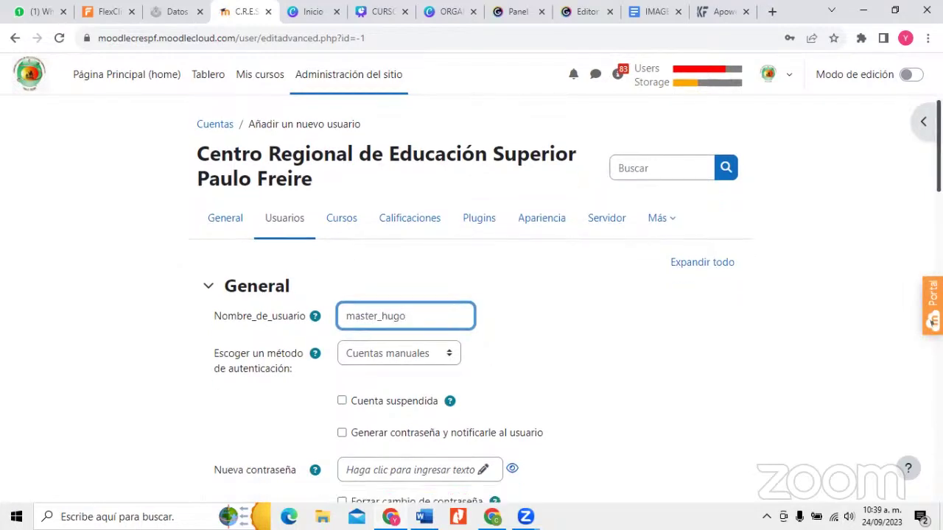
{"action": "scroll", "coordinate": [506, 294], "scroll_direction": "down", "scroll_amount": 2}
{"action": "left_click", "coordinate": [437, 316]}
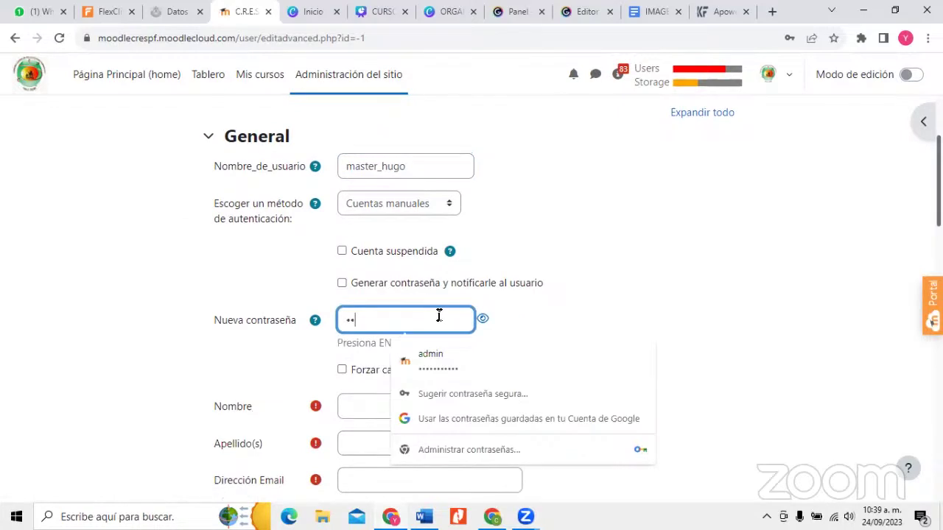
{"action": "left_click", "coordinate": [483, 318]}
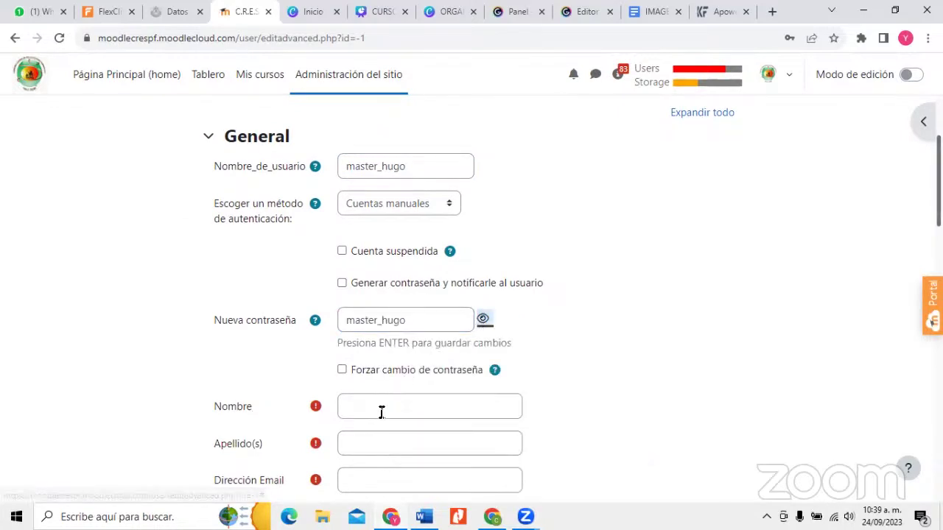
Fill in the student's first names and surnames, checking spelling against the Word attendance list.
{"action": "left_click", "coordinate": [381, 413]}
{"action": "type", "text": "Huo"}
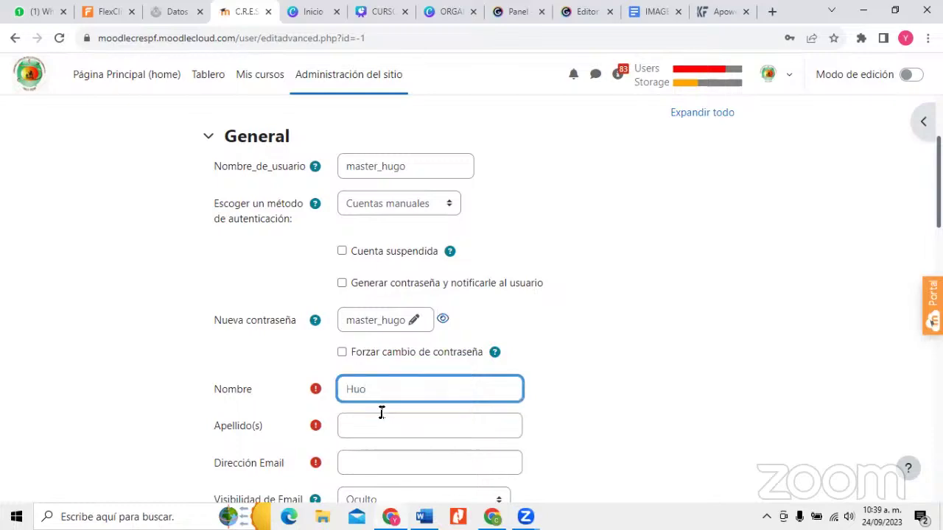
{"action": "key", "text": "BackSpace"}
{"action": "type", "text": "go"}
{"action": "left_click", "coordinate": [424, 516]}
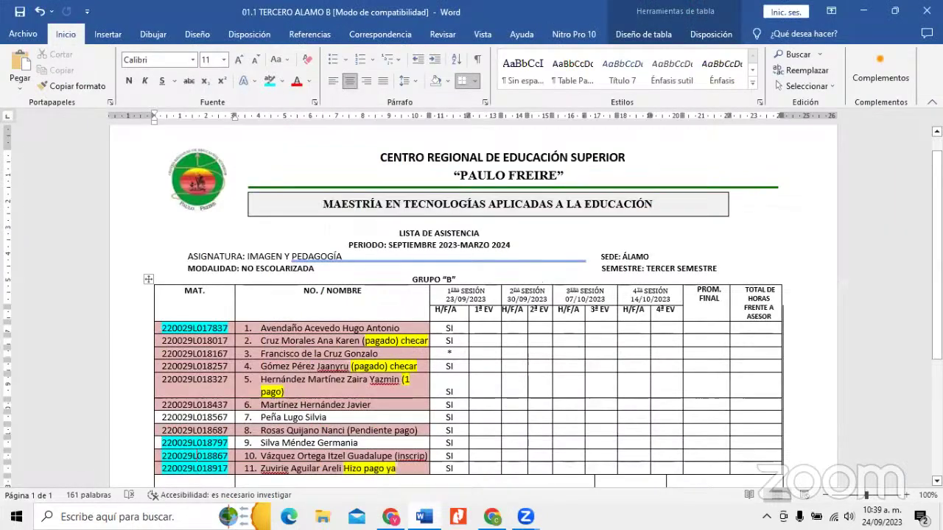
{"action": "key", "text": "alt+Tab"}
{"action": "type", "text": "Antonio A"}
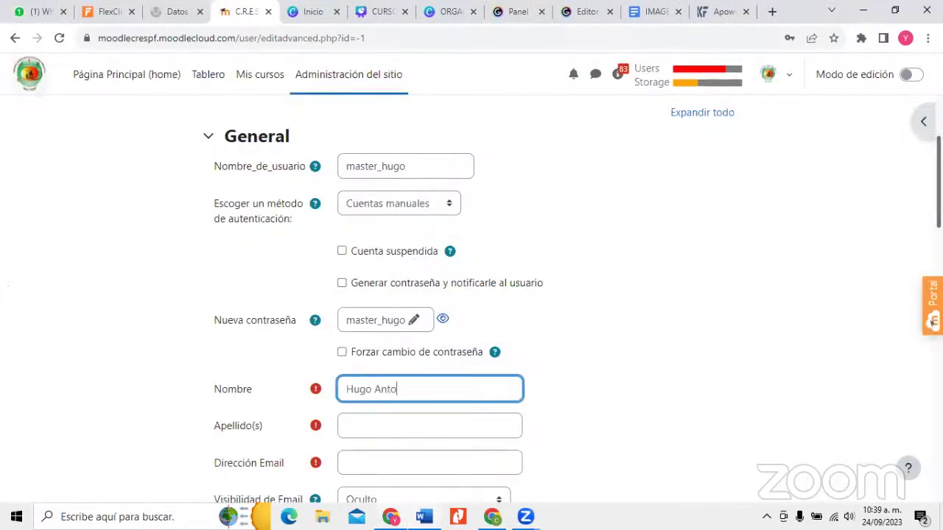
{"action": "key", "text": "BackSpace"}
{"action": "key", "text": "BackSpace"}
{"action": "key", "text": "Tab"}
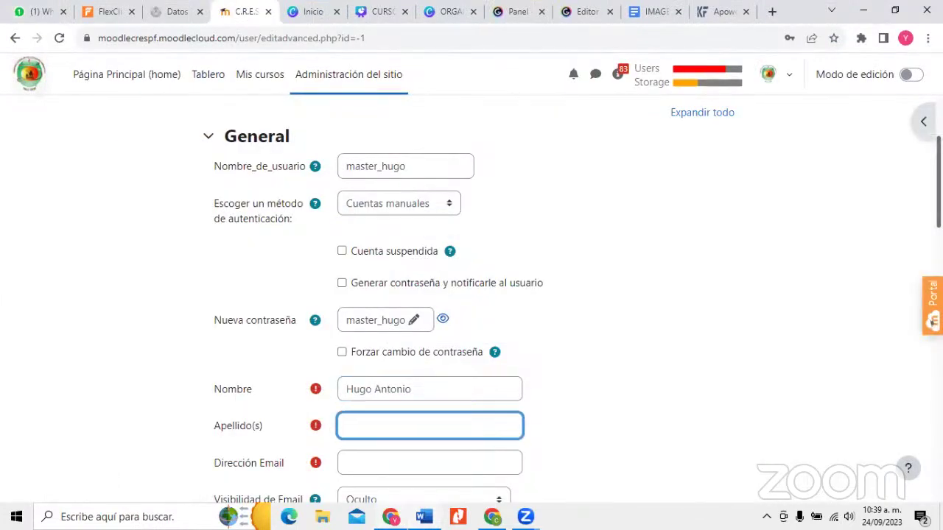
{"action": "key", "text": "alt+Tab"}
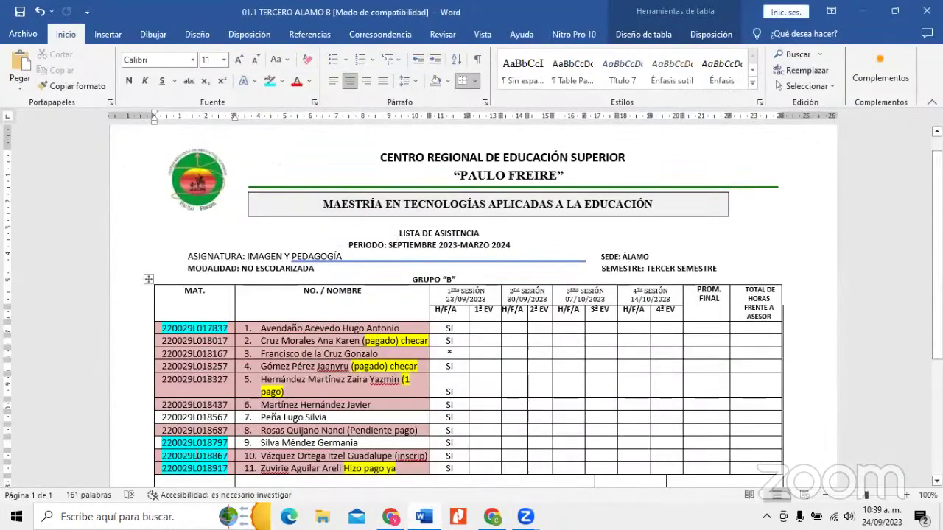
{"action": "key", "text": "alt+Tab"}
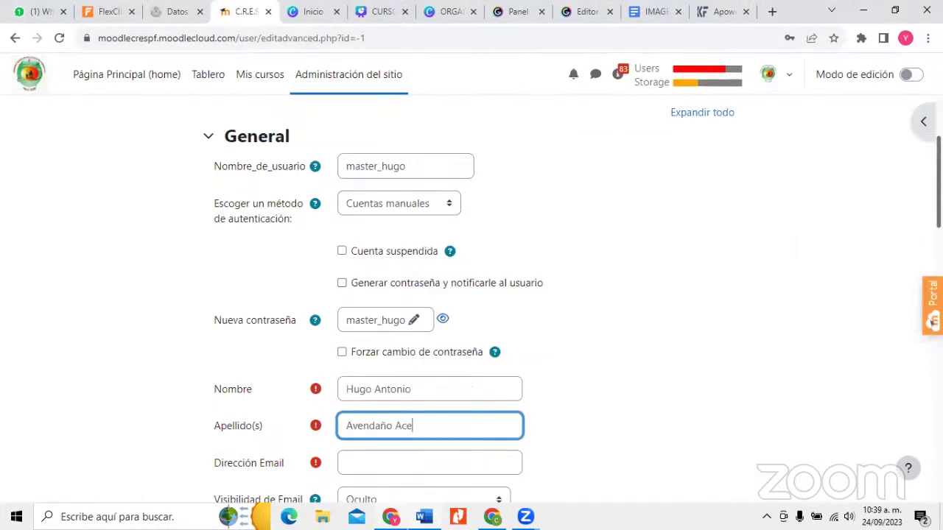
Enter the student's e-mail address in Dirección Email and scroll to the form's end.
{"action": "left_click", "coordinate": [409, 466]}
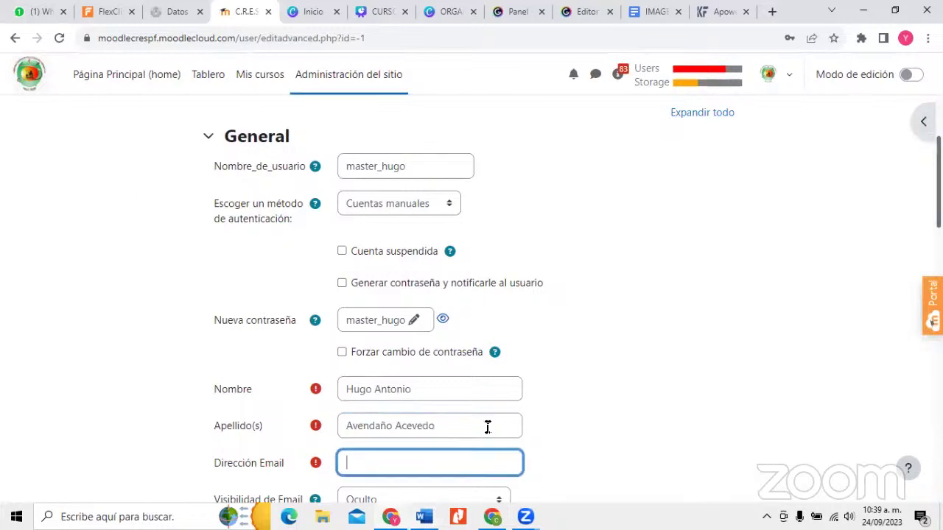
{"action": "scroll", "coordinate": [560, 288], "scroll_direction": "down", "scroll_amount": 2}
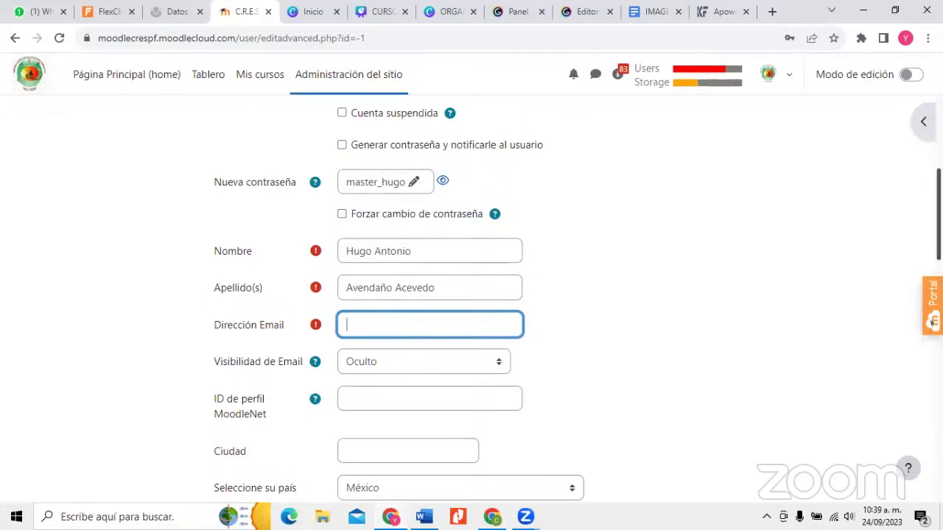
{"action": "scroll", "coordinate": [430, 325], "scroll_direction": "down", "scroll_amount": 1}
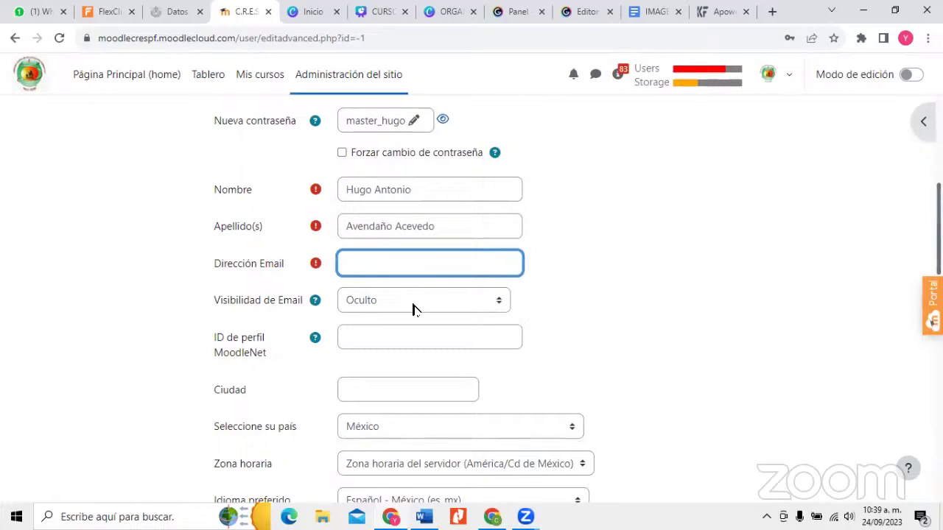
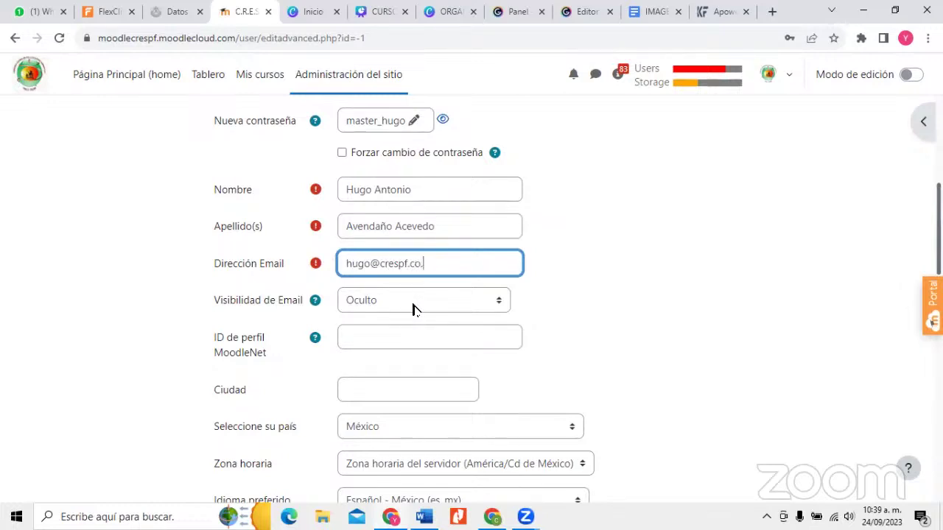
{"action": "scroll", "coordinate": [939, 228], "scroll_direction": "down", "scroll_amount": 1}
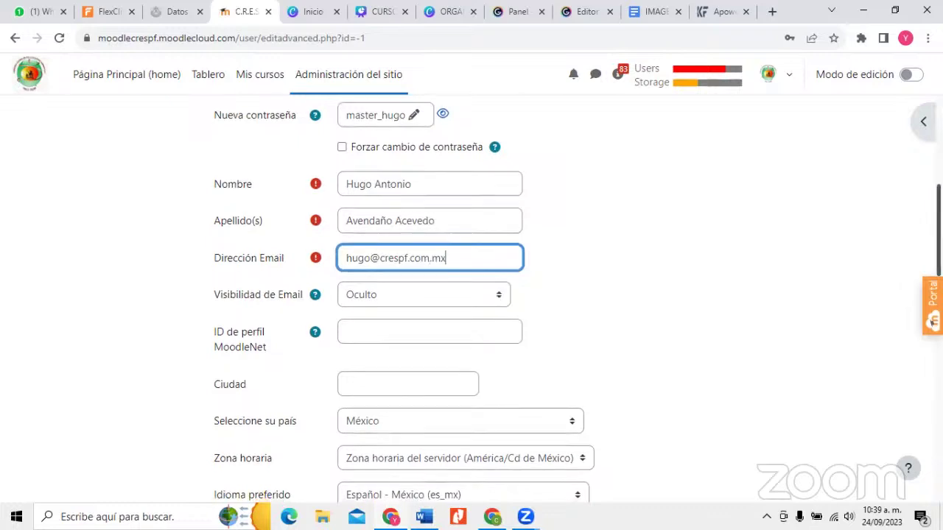
{"action": "scroll", "coordinate": [918, 254], "scroll_direction": "down", "scroll_amount": 1}
{"action": "scroll", "coordinate": [913, 255], "scroll_direction": "down", "scroll_amount": 3}
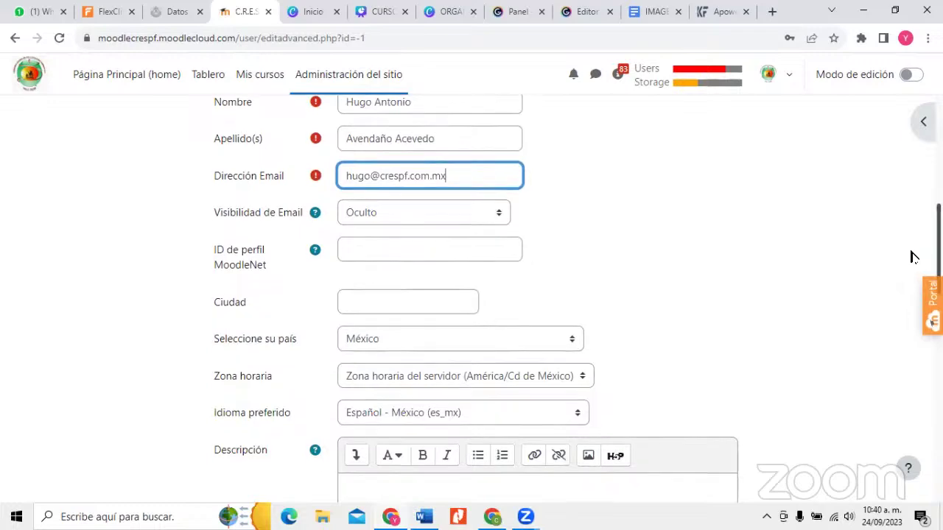
{"action": "scroll", "coordinate": [873, 306], "scroll_direction": "down", "scroll_amount": 10}
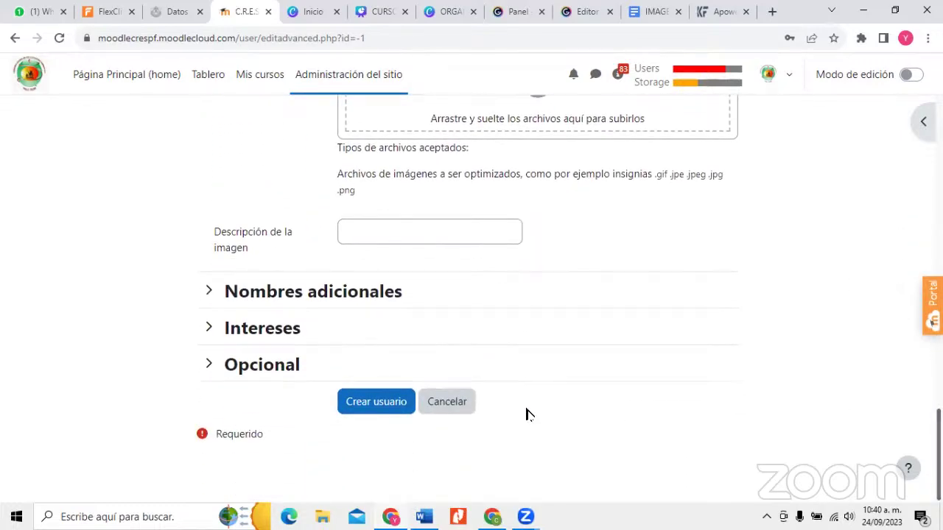
Create the student account, decline Chrome's password saving, and switch to the Jamboard window.
{"action": "left_click", "coordinate": [354, 411]}
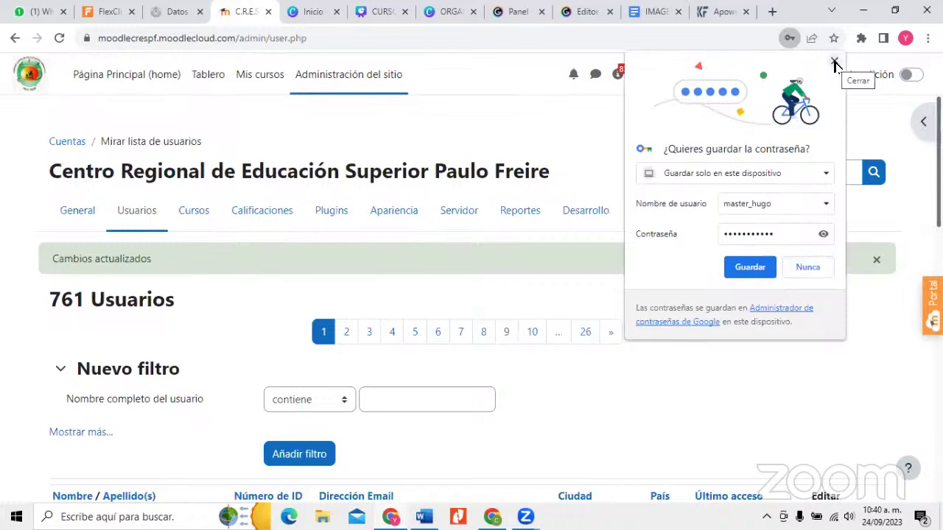
{"action": "left_click", "coordinate": [808, 268]}
{"action": "key", "text": "alt+Tab"}
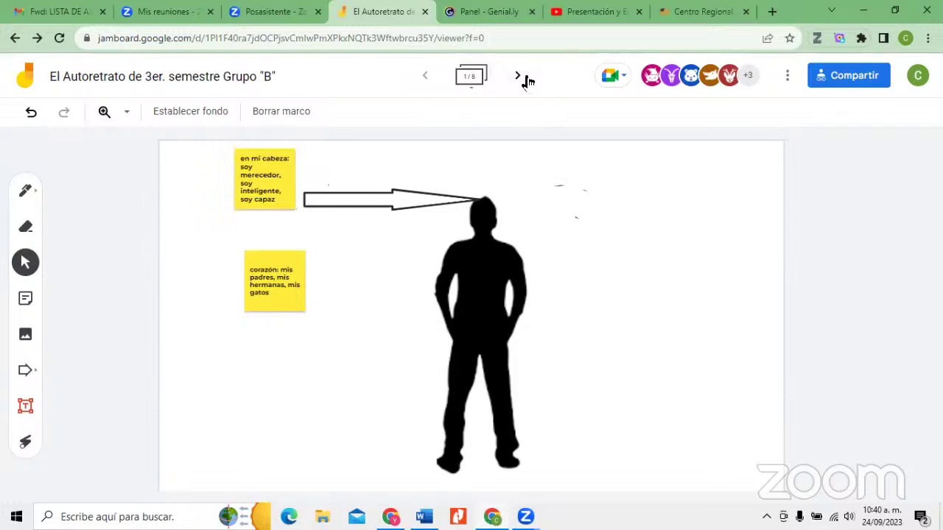
Open the three-dot 'Más acciones' menu at the top right of the Jamboard.
{"action": "left_click", "coordinate": [788, 75]}
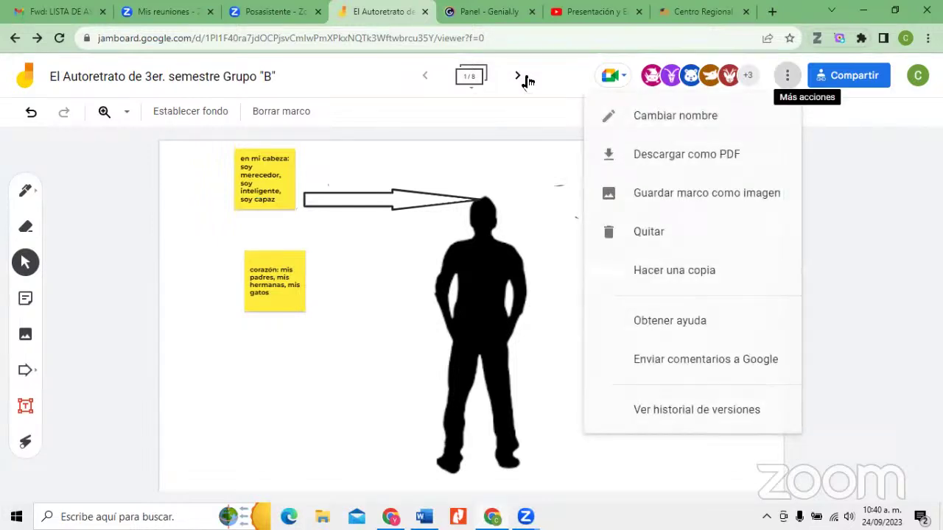